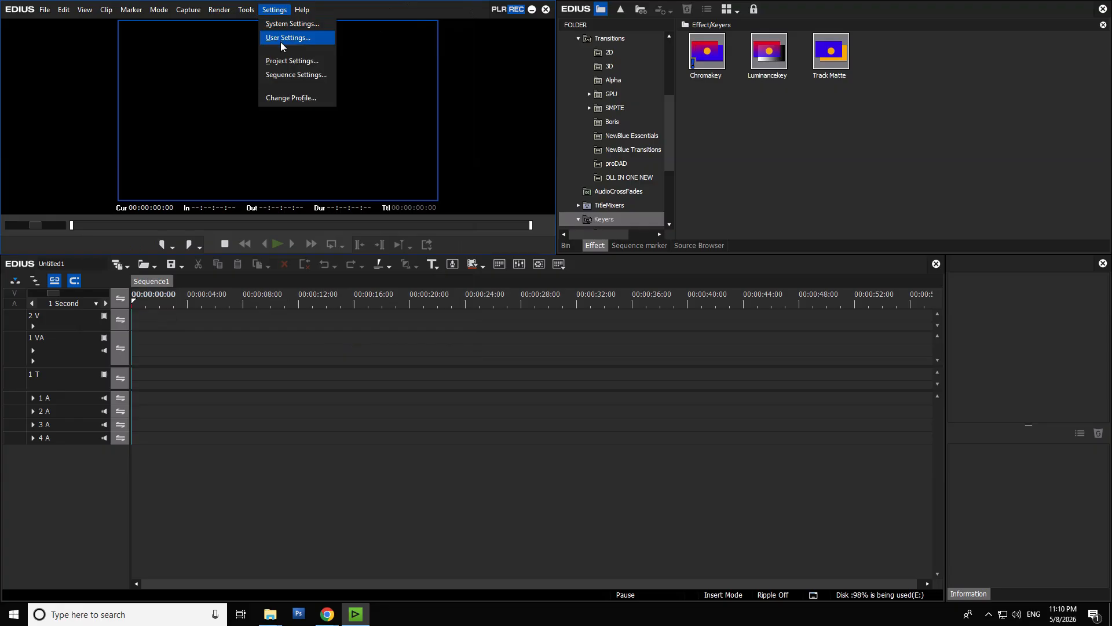
# - Review the keyboard shortcut assignments for the audio and video fade-in and fade-out operations in the user settings
pyautogui.click(281, 42)
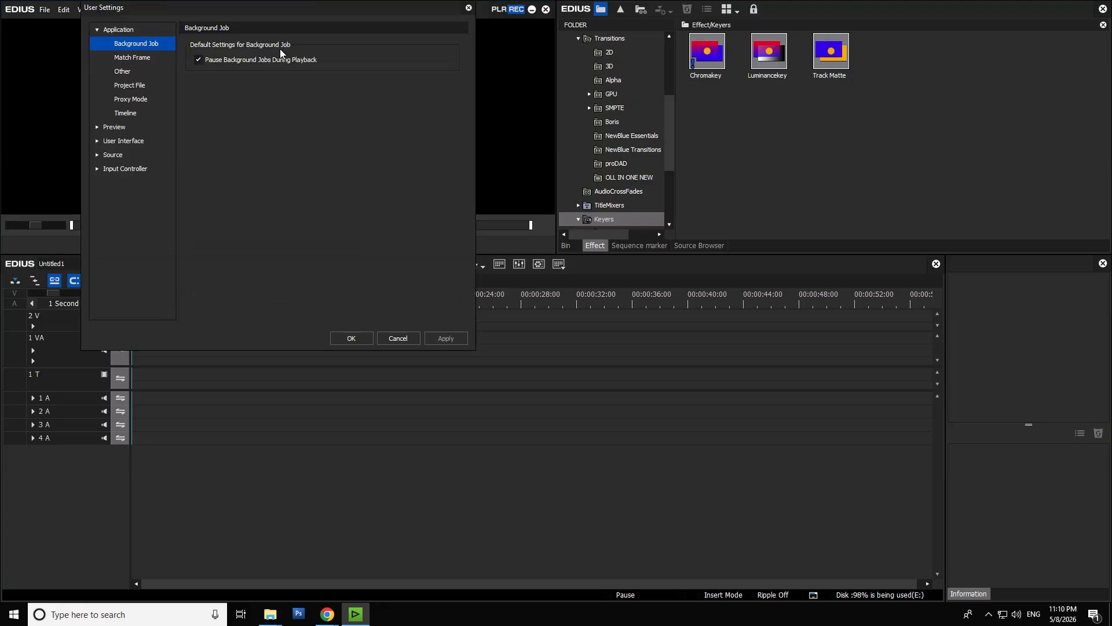
pyautogui.click(97, 128)
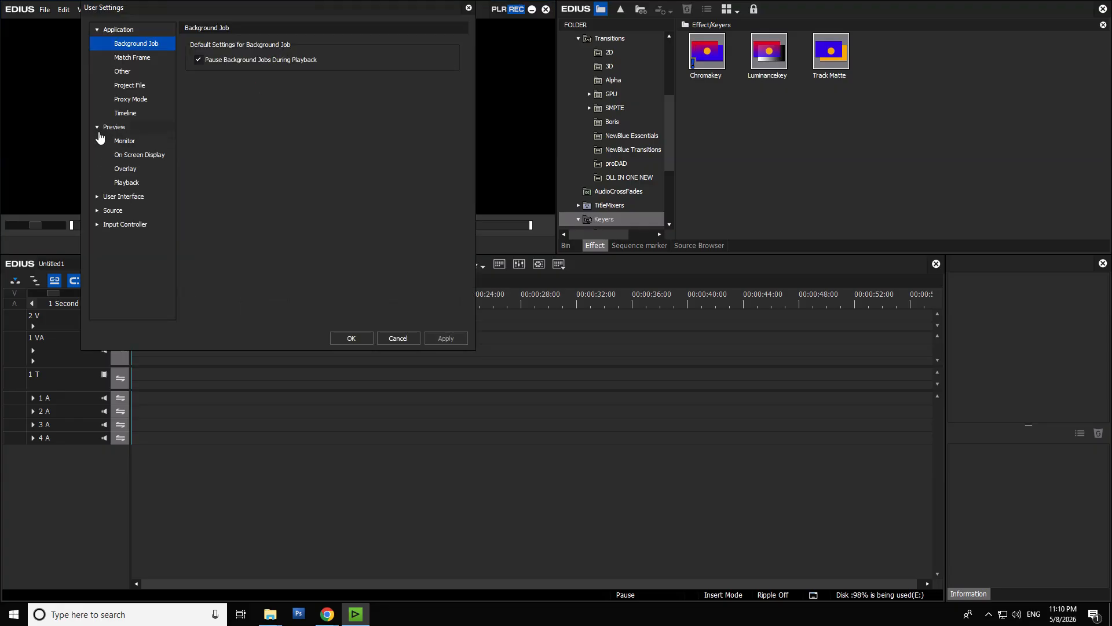
pyautogui.click(97, 199)
pyautogui.click(139, 253)
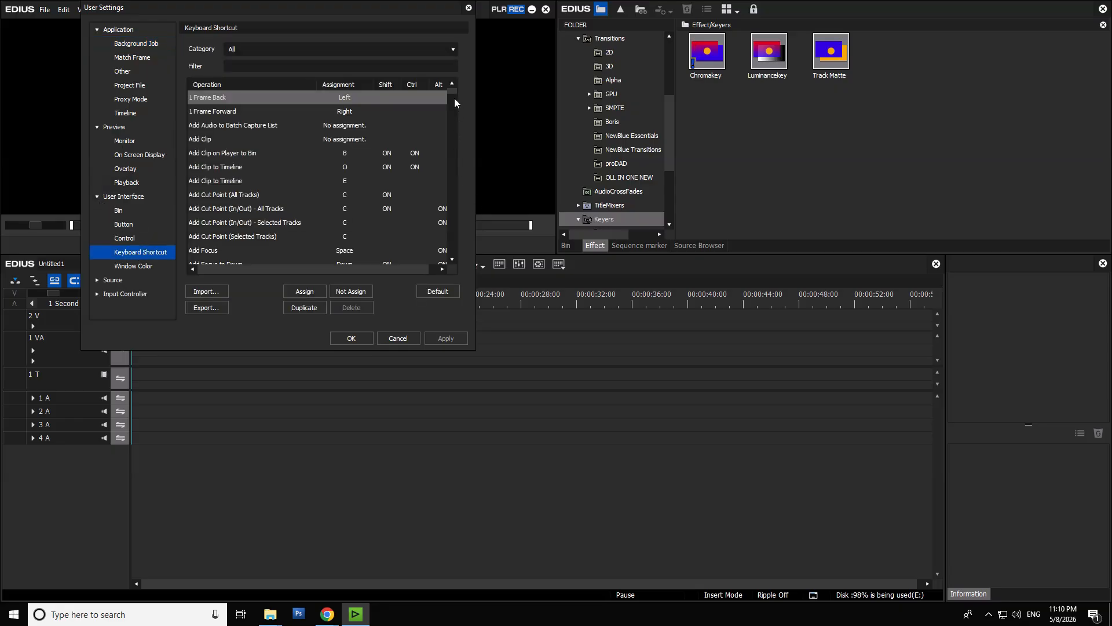
pyautogui.moveTo(454, 91); pyautogui.dragTo(454, 135)
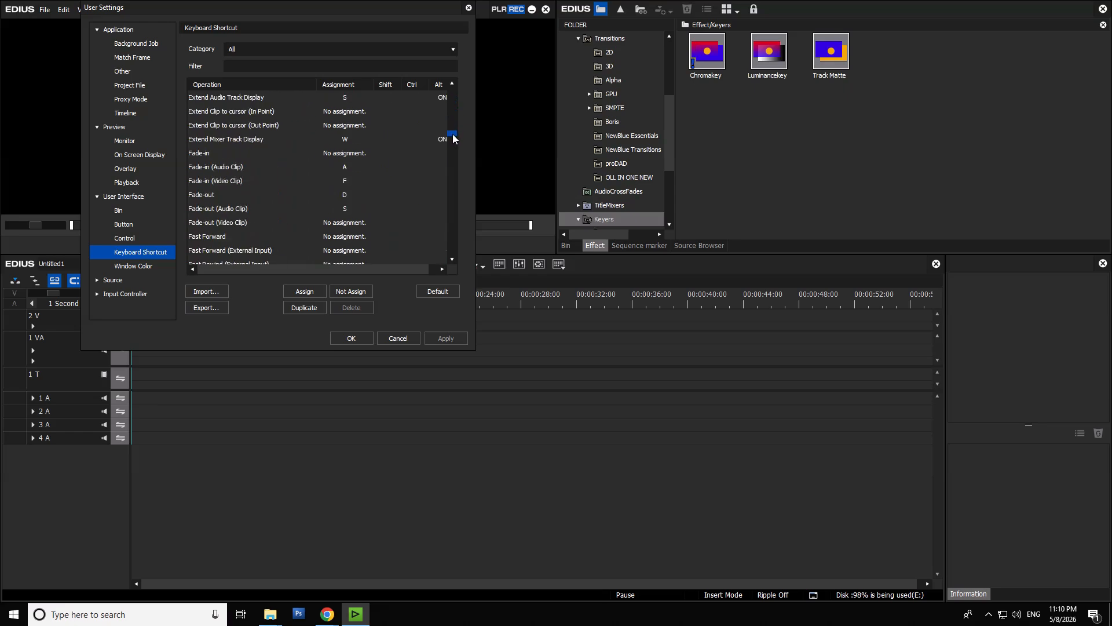
pyautogui.click(234, 211)
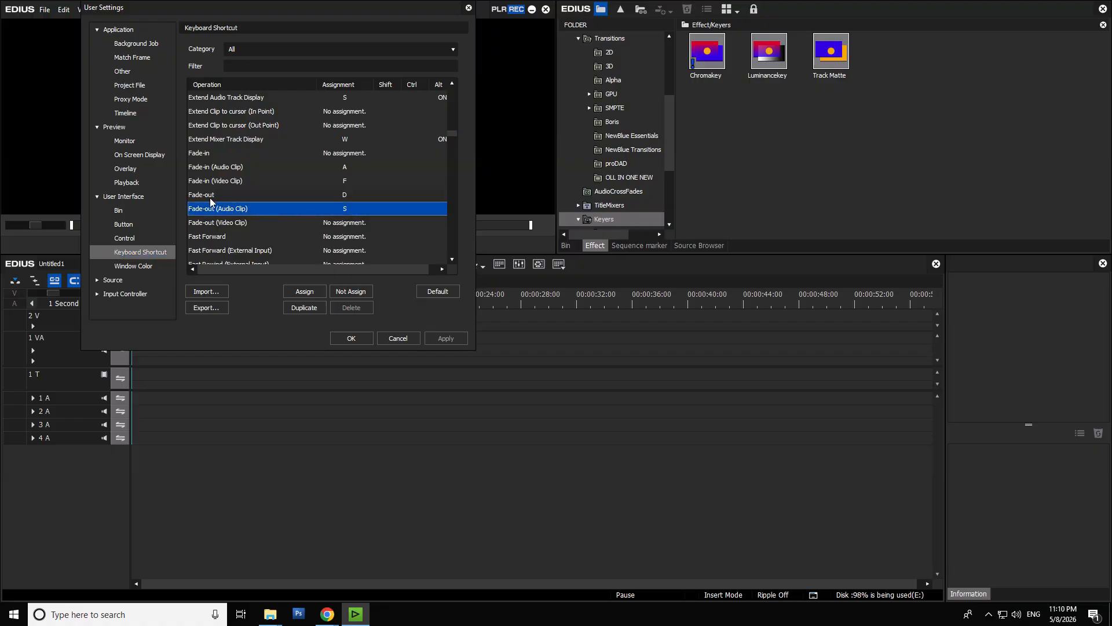
pyautogui.click(211, 196)
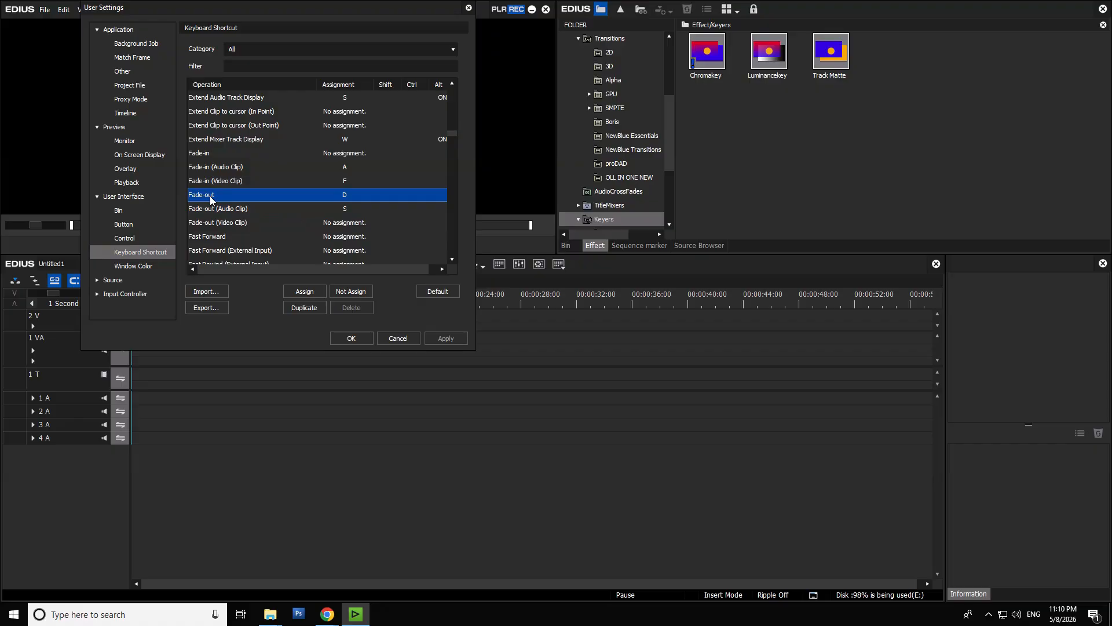
pyautogui.click(226, 169)
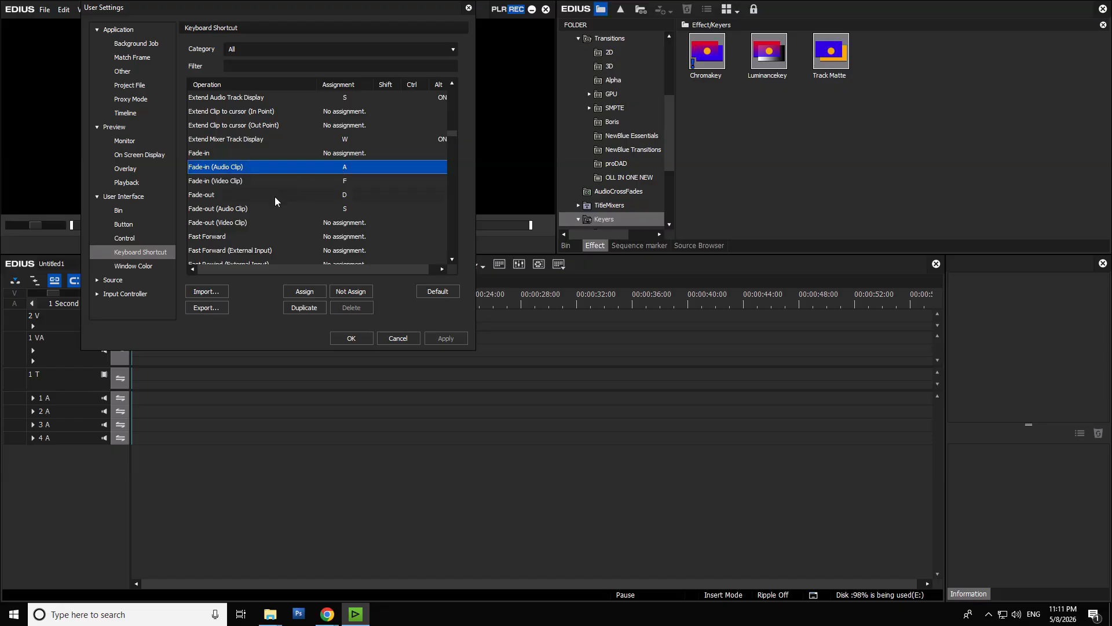
pyautogui.click(240, 212)
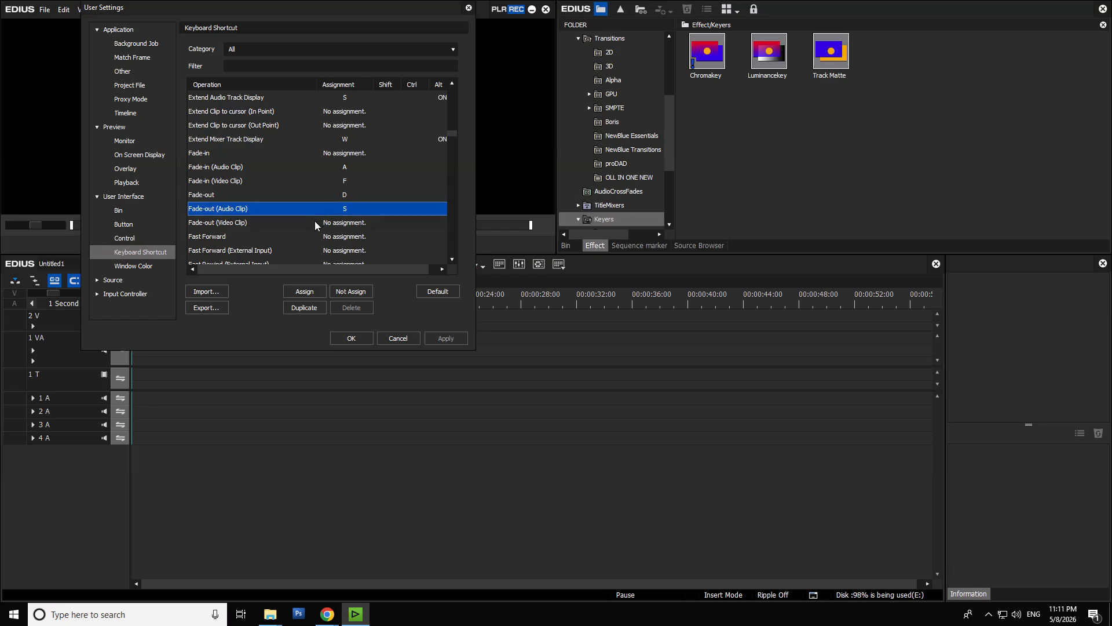
pyautogui.click(400, 338)
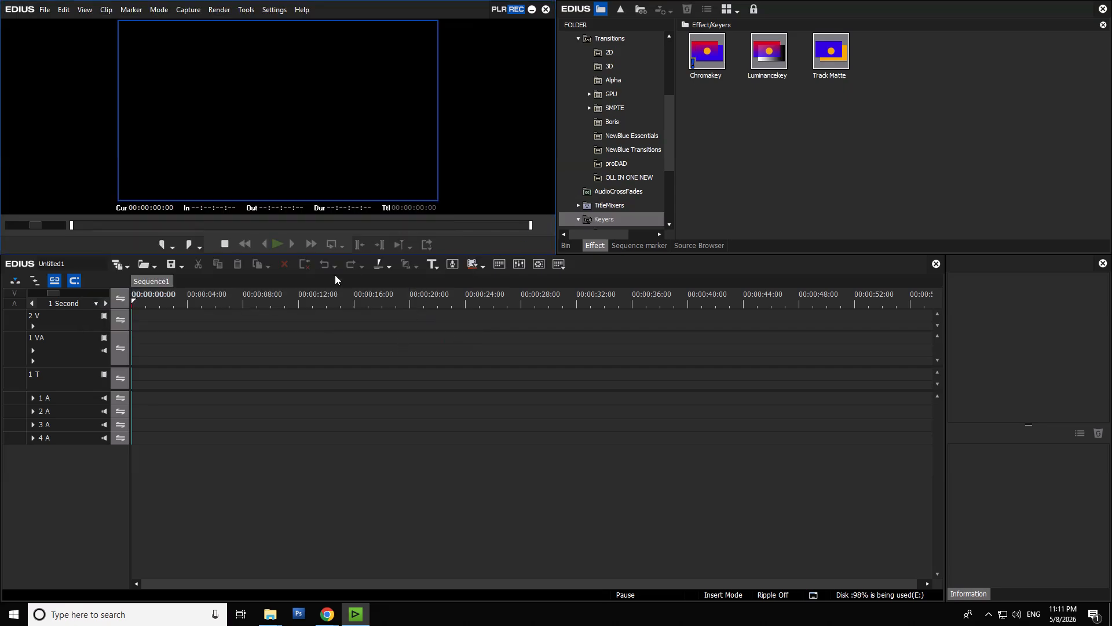
# - Start adding clips to the bin and browse to the PINACLE CAPCHAR folder on Local Disk (G:)
pyautogui.click(567, 246)
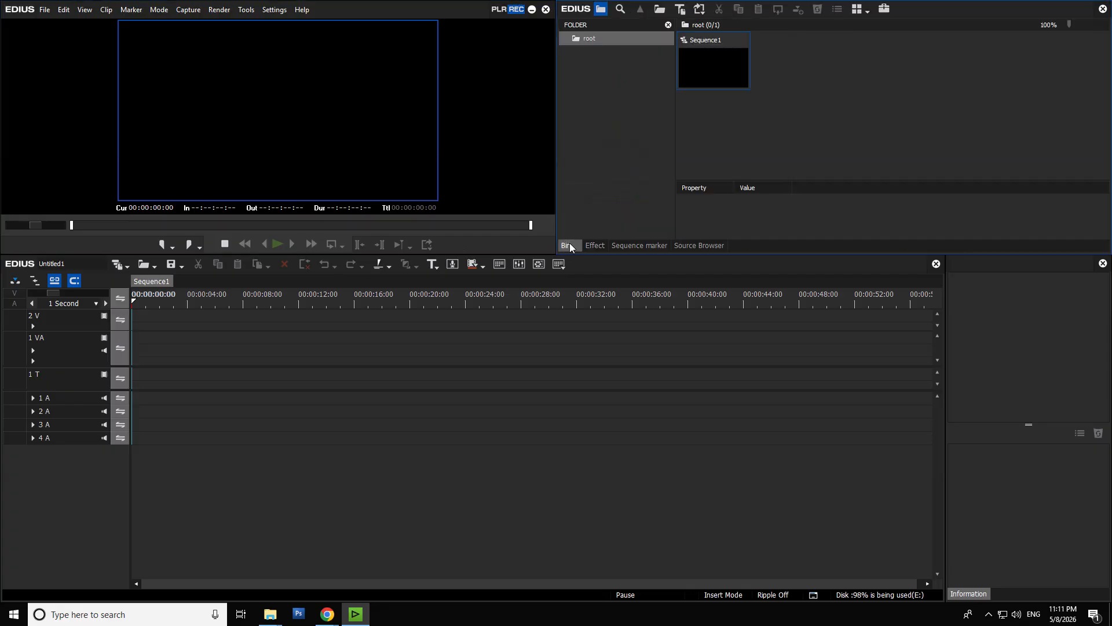
pyautogui.doubleClick(857, 79)
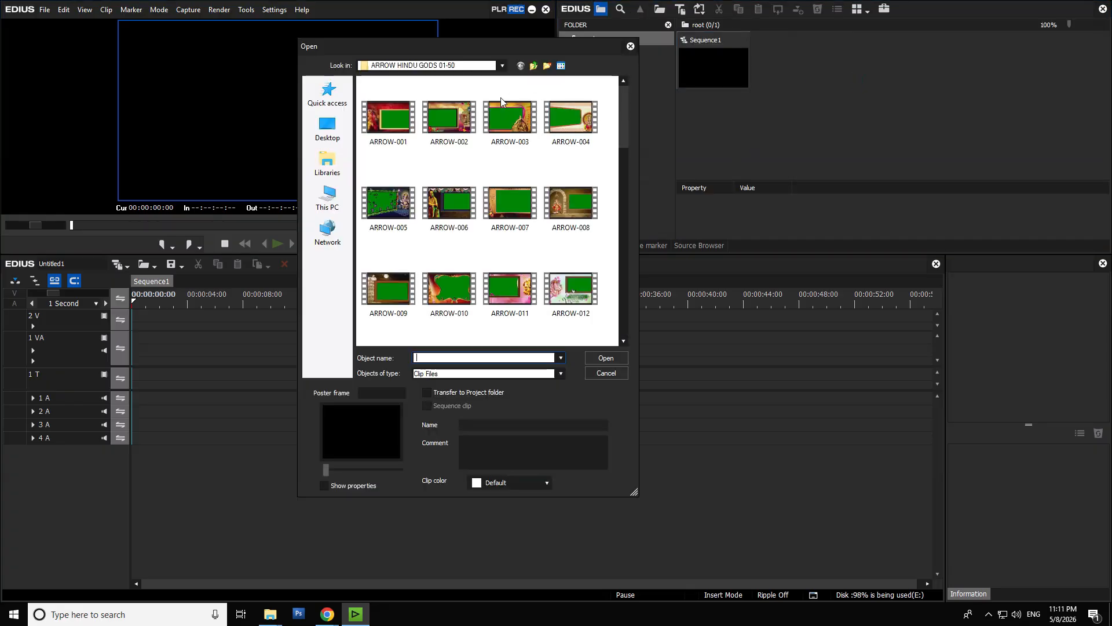
pyautogui.click(328, 201)
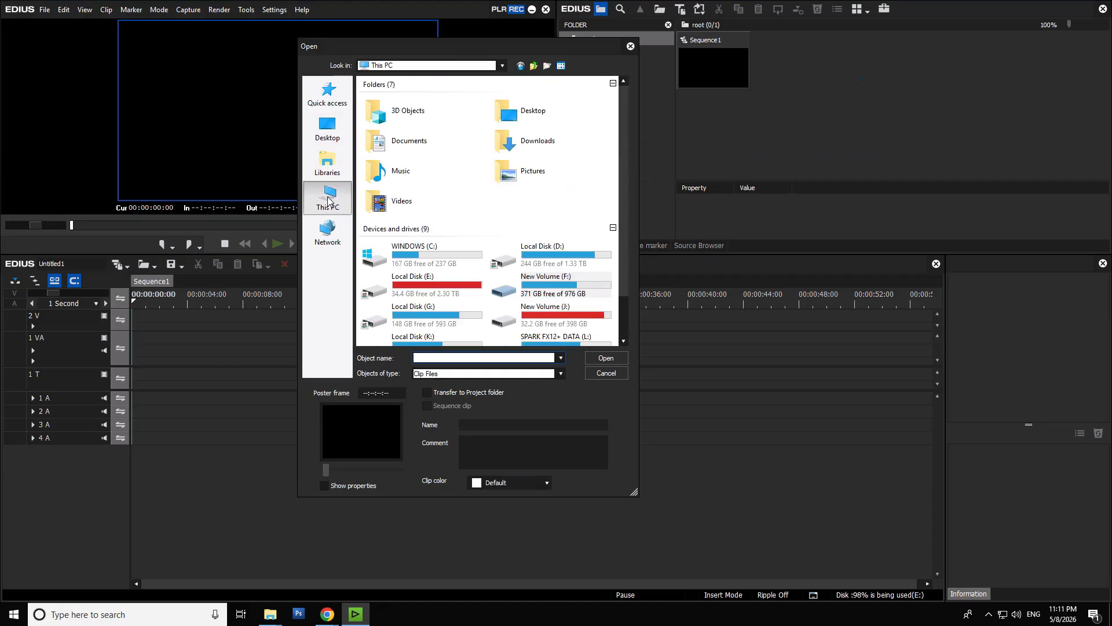
pyautogui.doubleClick(546, 284)
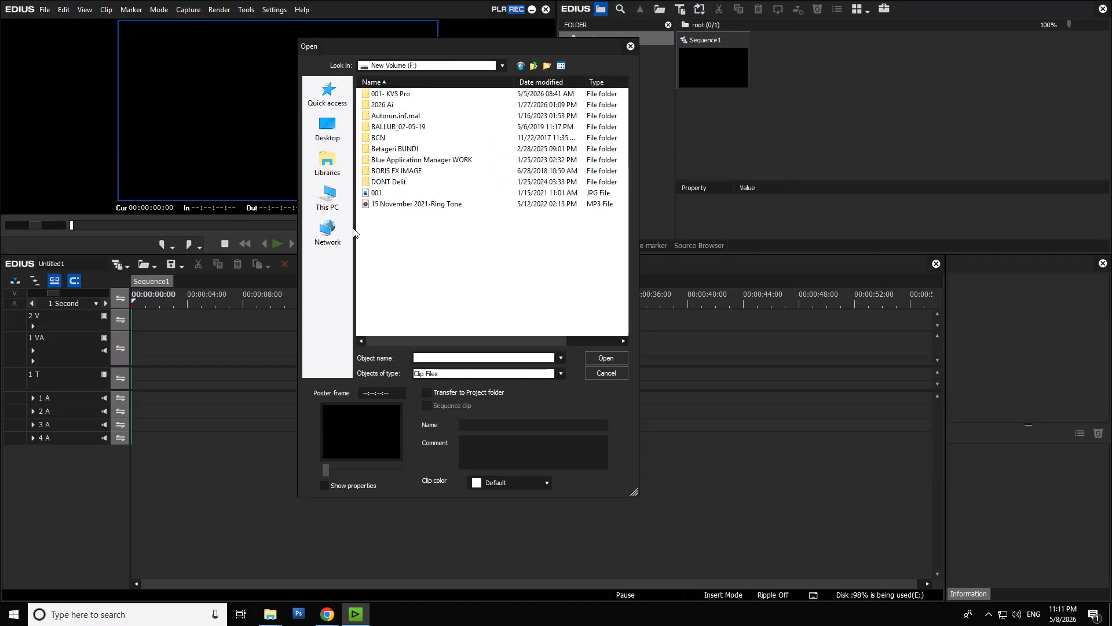
pyautogui.click(327, 198)
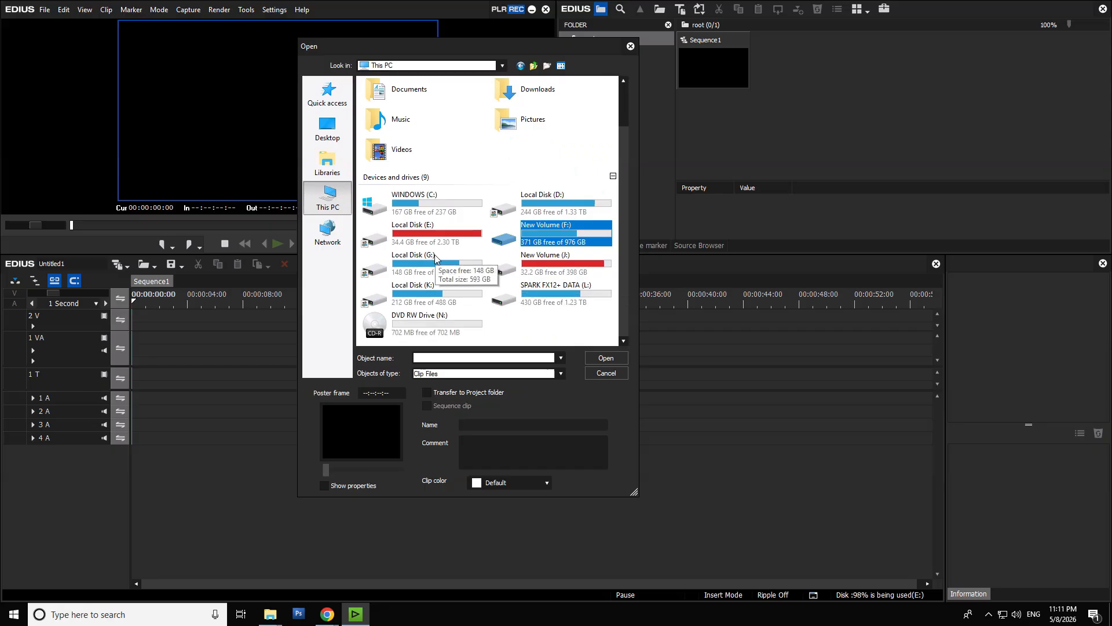
pyautogui.doubleClick(435, 258)
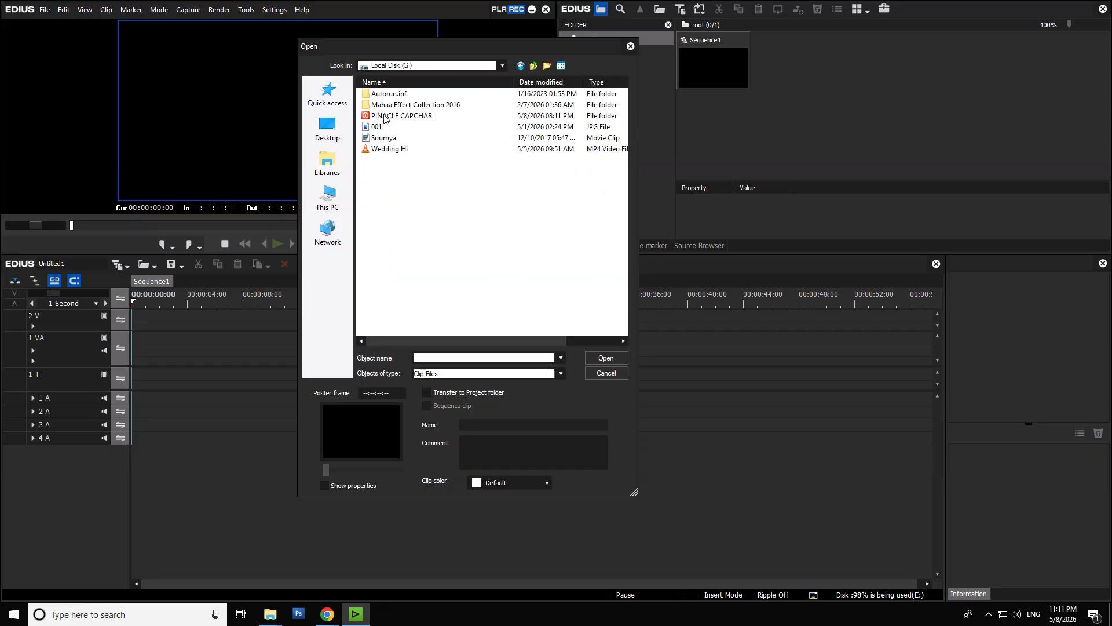
pyautogui.doubleClick(384, 118)
# - Import clips 00130 to 00141 from the 0001 subfolder and place them at the start of the 1 VA track
pyautogui.scroll(-1, 421, 301)
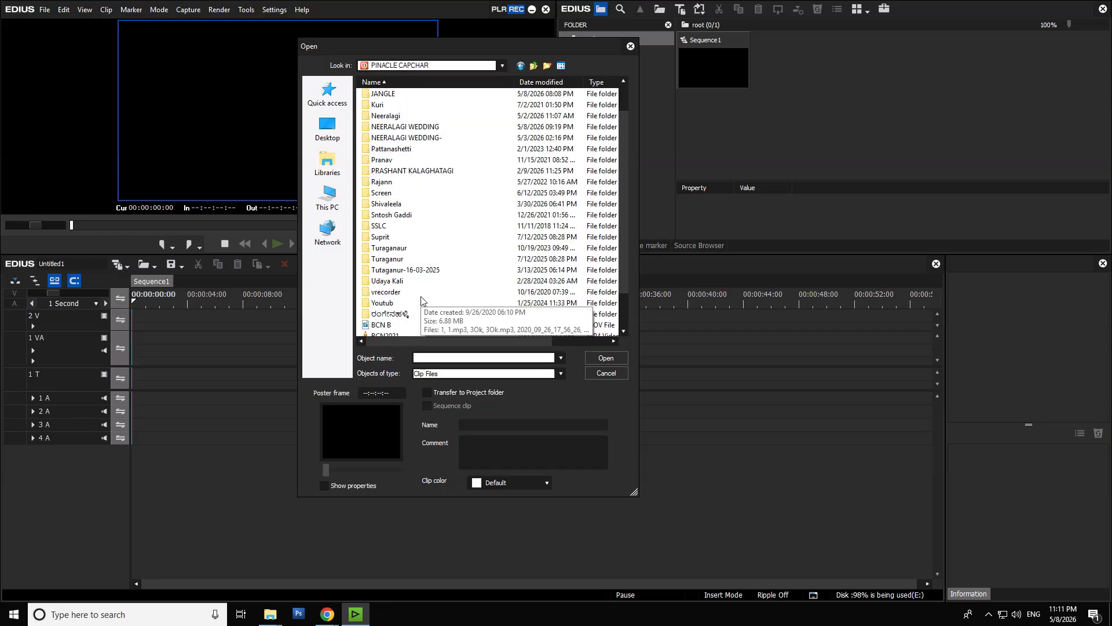
pyautogui.doubleClick(402, 281)
pyautogui.click(375, 94)
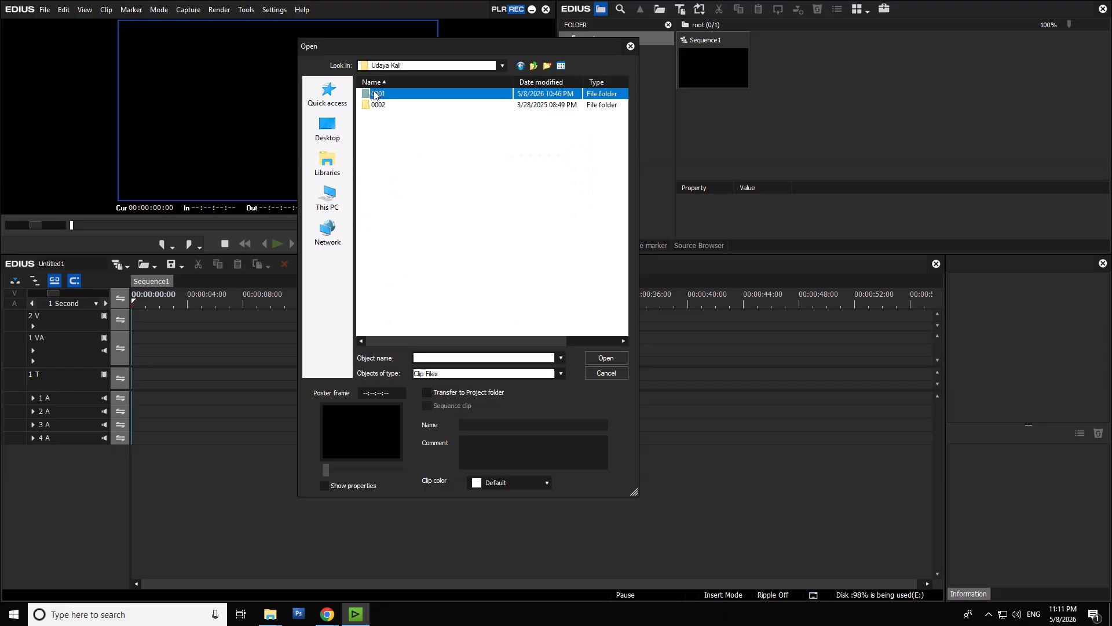
pyautogui.doubleClick(375, 94)
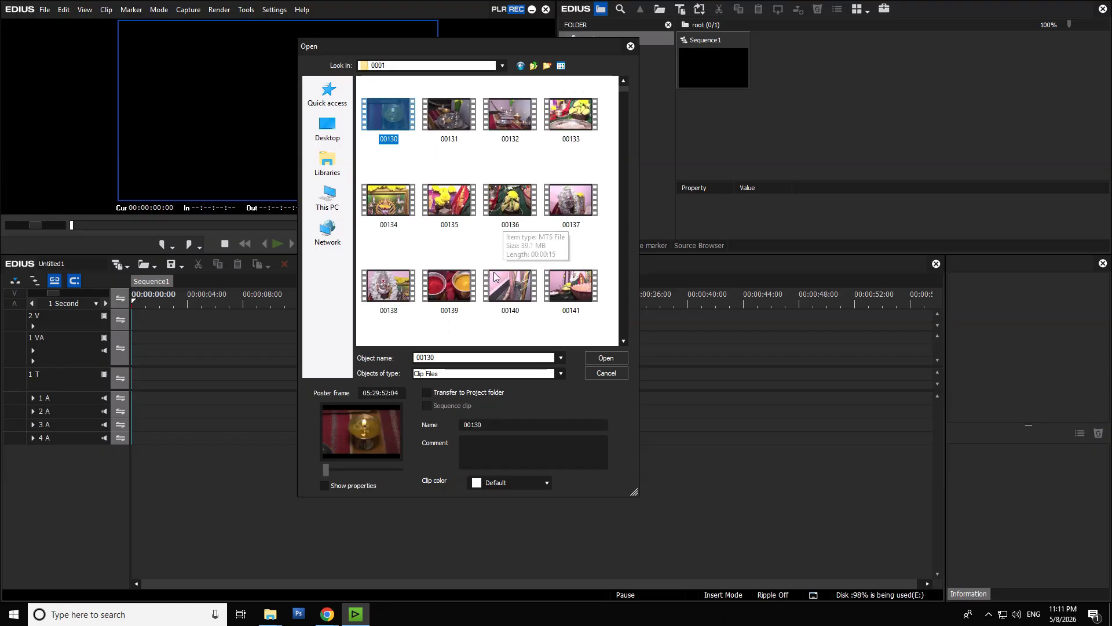
pyautogui.keyDown('shift'); pyautogui.click(570, 285); pyautogui.keyUp('shift')
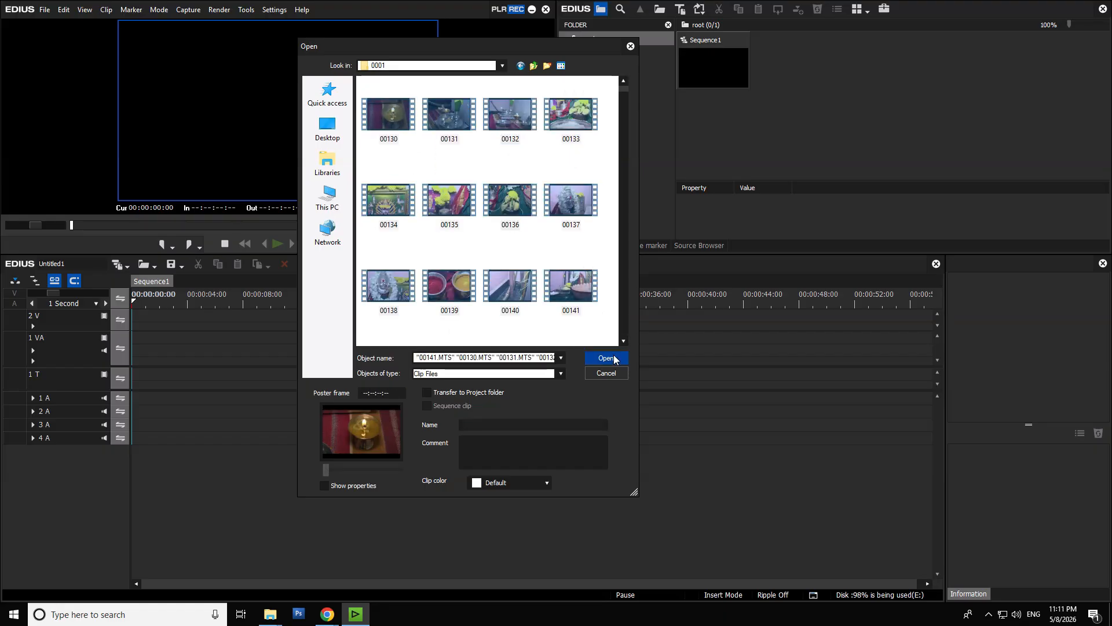
pyautogui.click(613, 357)
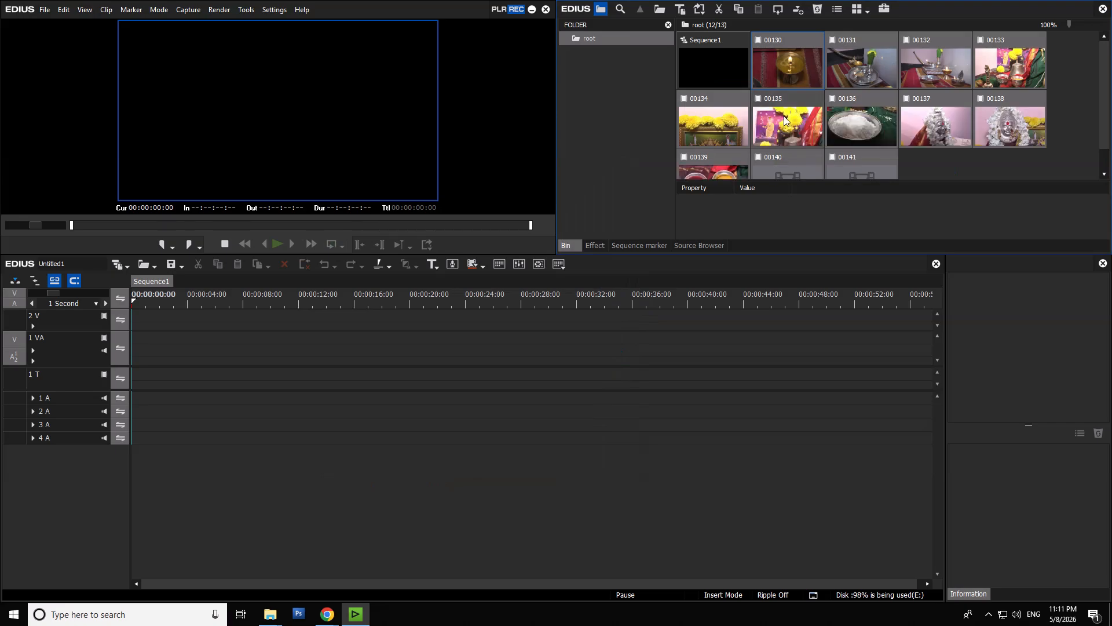
pyautogui.moveTo(774, 68); pyautogui.dragTo(136, 348)
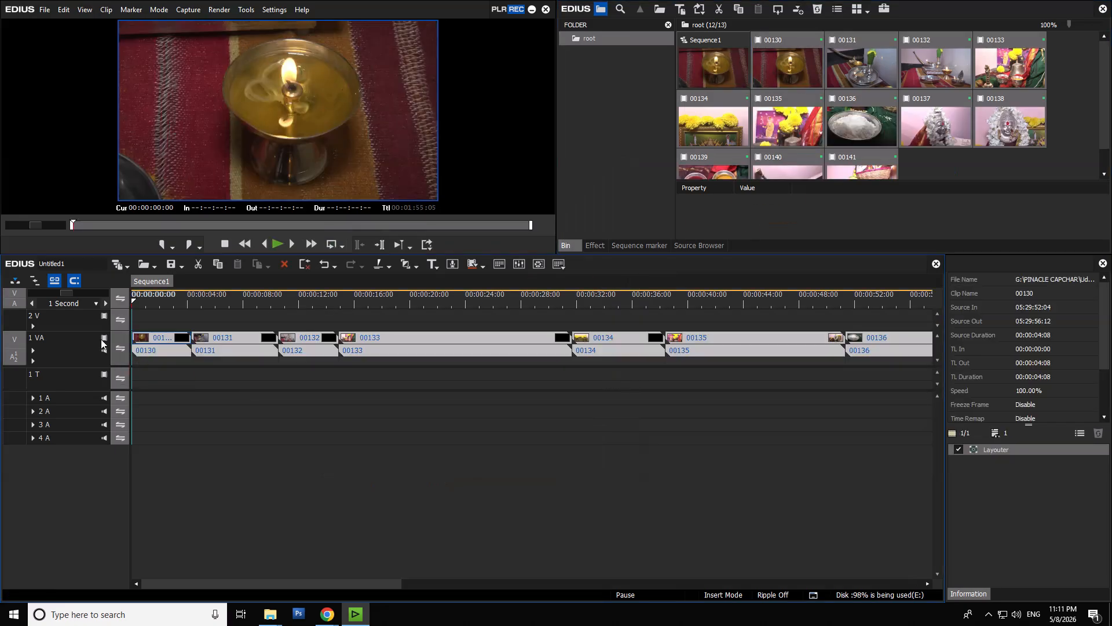
# - Add five V tracks above the 2 V track
pyautogui.rightClick(66, 318)
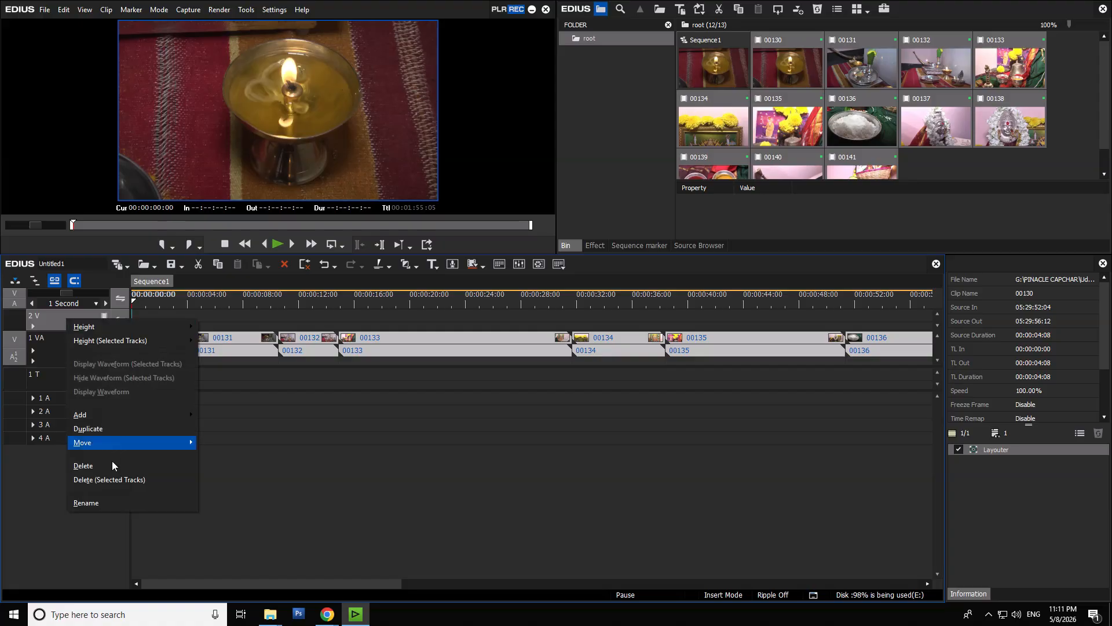
pyautogui.moveTo(114, 417)
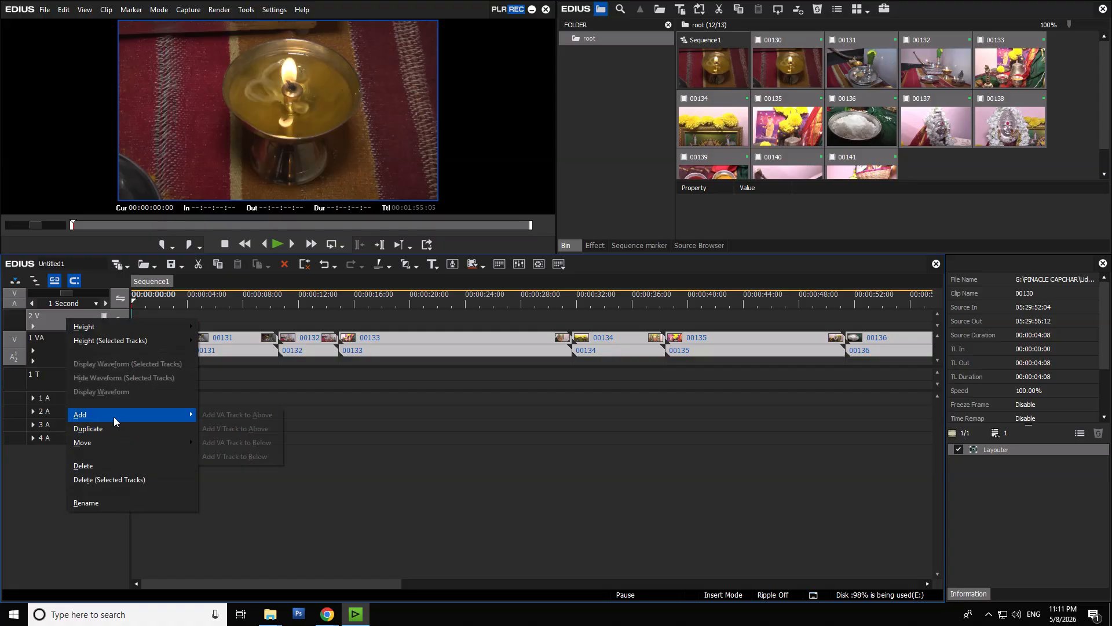
pyautogui.click(210, 429)
pyautogui.write('5')
pyautogui.press('Return')
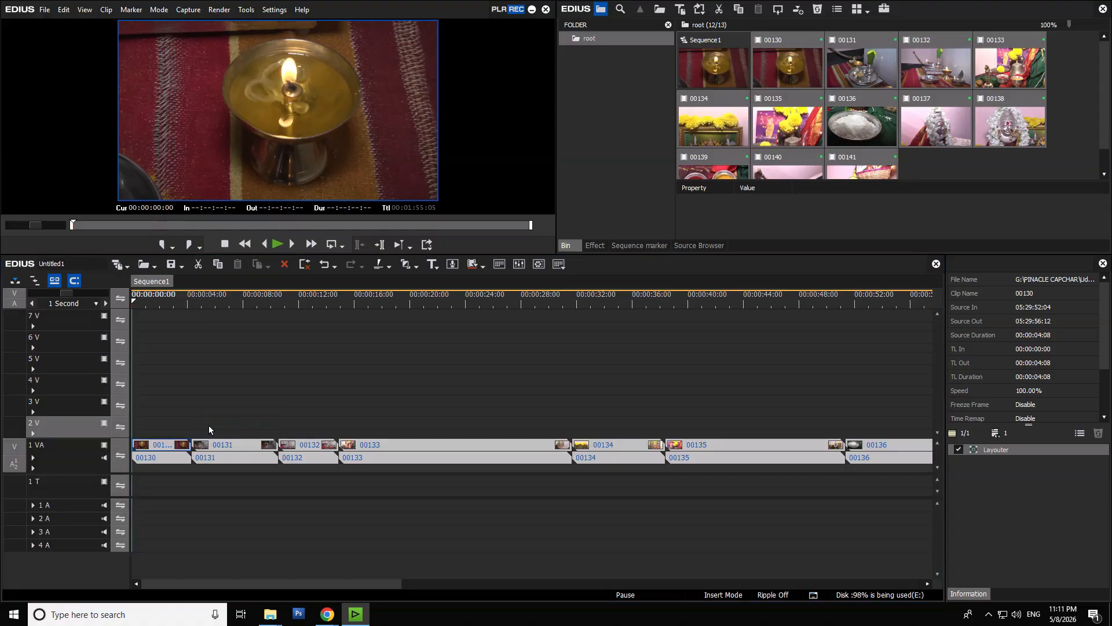
# - Select only clip 00130 on the timeline and move the playhead to the start of clip 00133
pyautogui.click(179, 452)
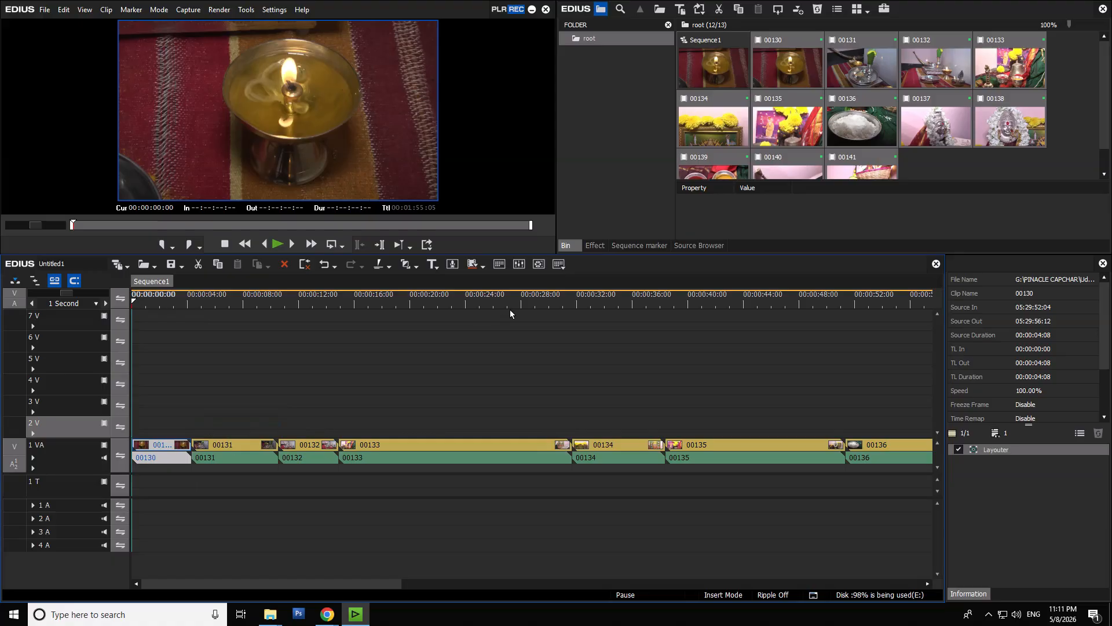
pyautogui.moveTo(366, 301); pyautogui.dragTo(335, 396)
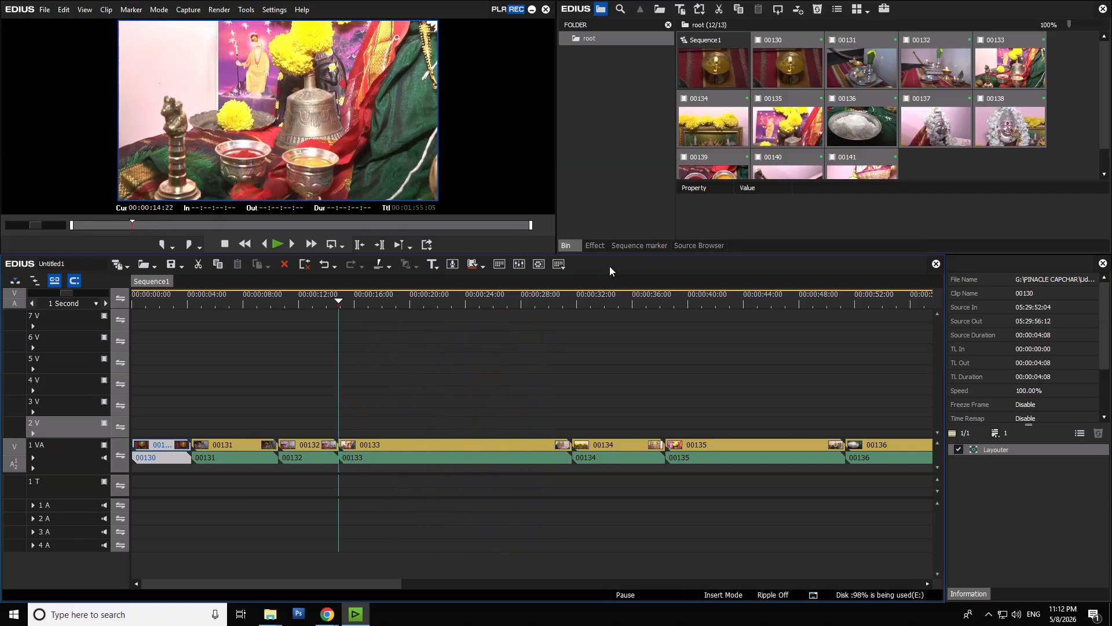
pyautogui.rightClick(594, 39)
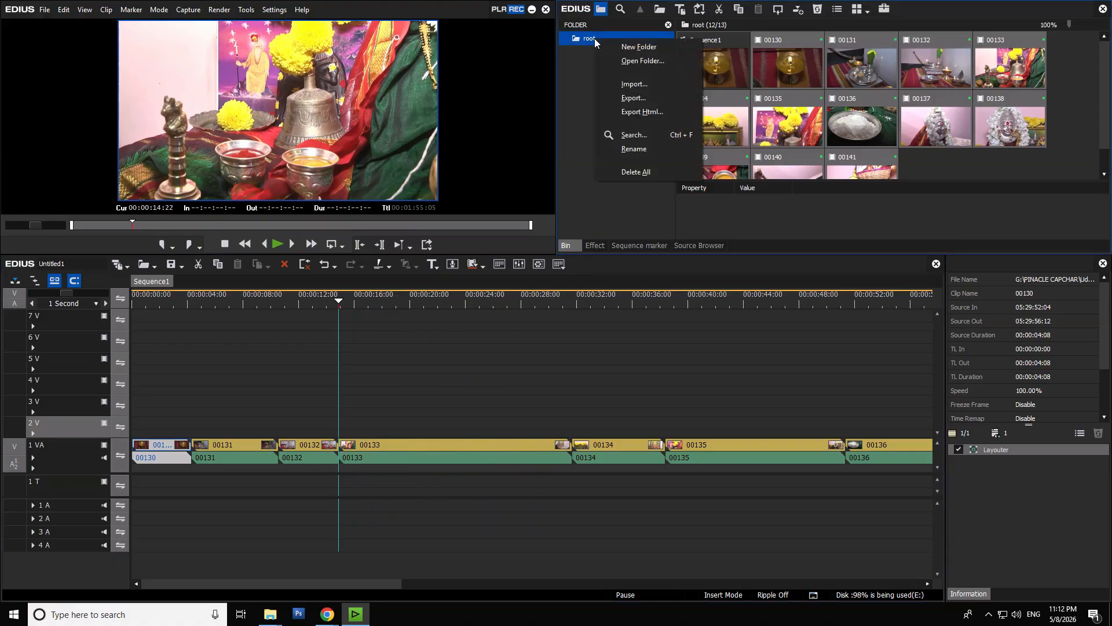
# - Switch to the 001- KVS Pro folder in File Explorer and look through its ARROW effect folders
pyautogui.click(270, 614)
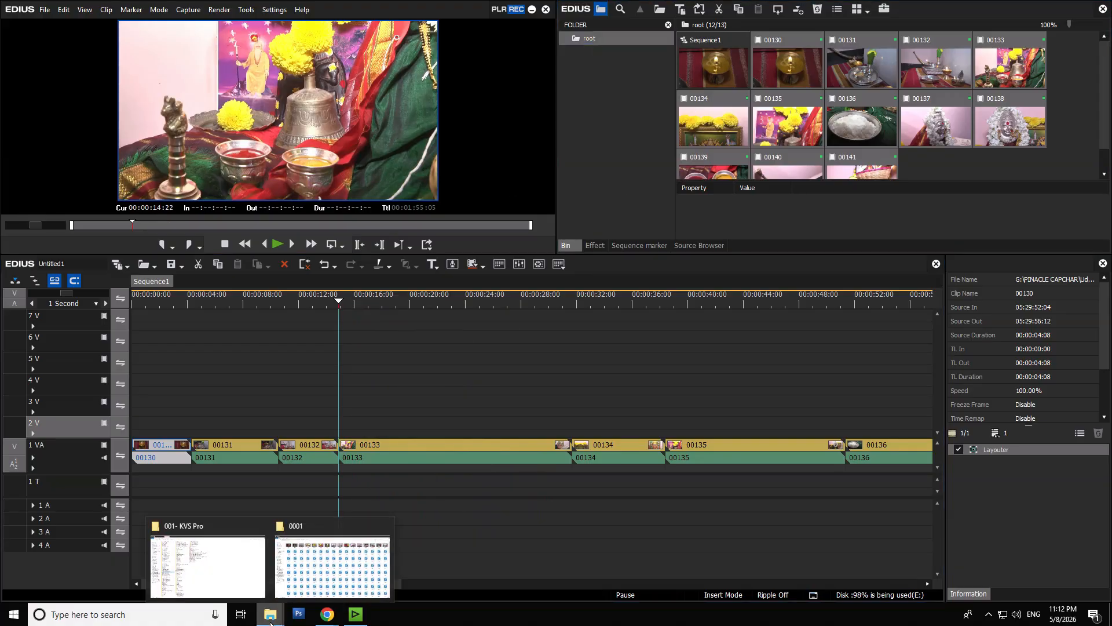
pyautogui.click(234, 583)
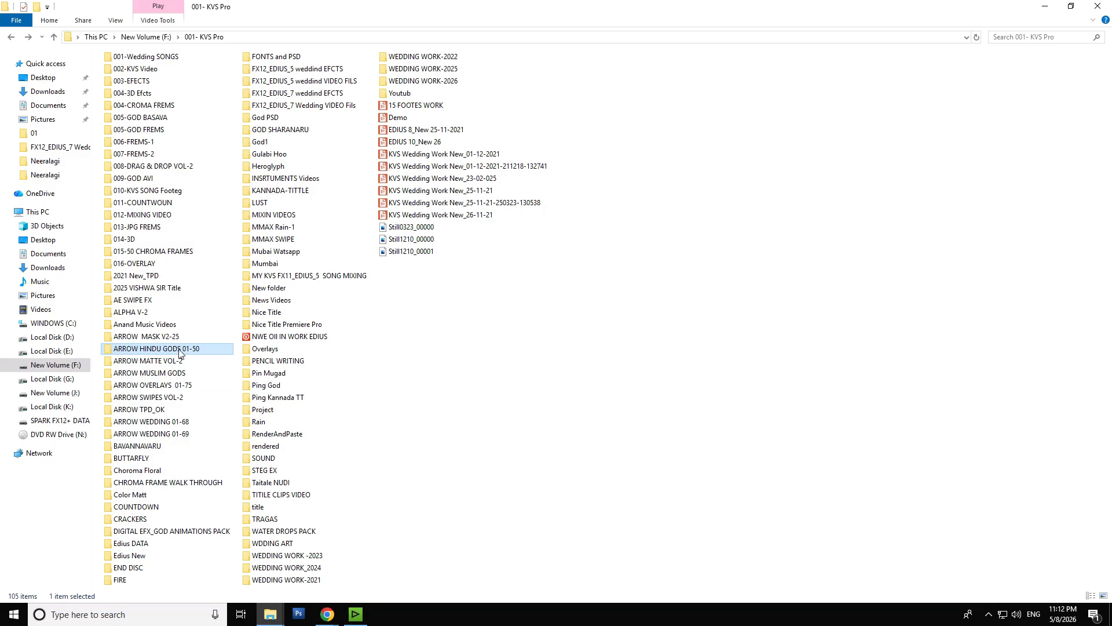
pyautogui.click(181, 374)
pyautogui.click(187, 385)
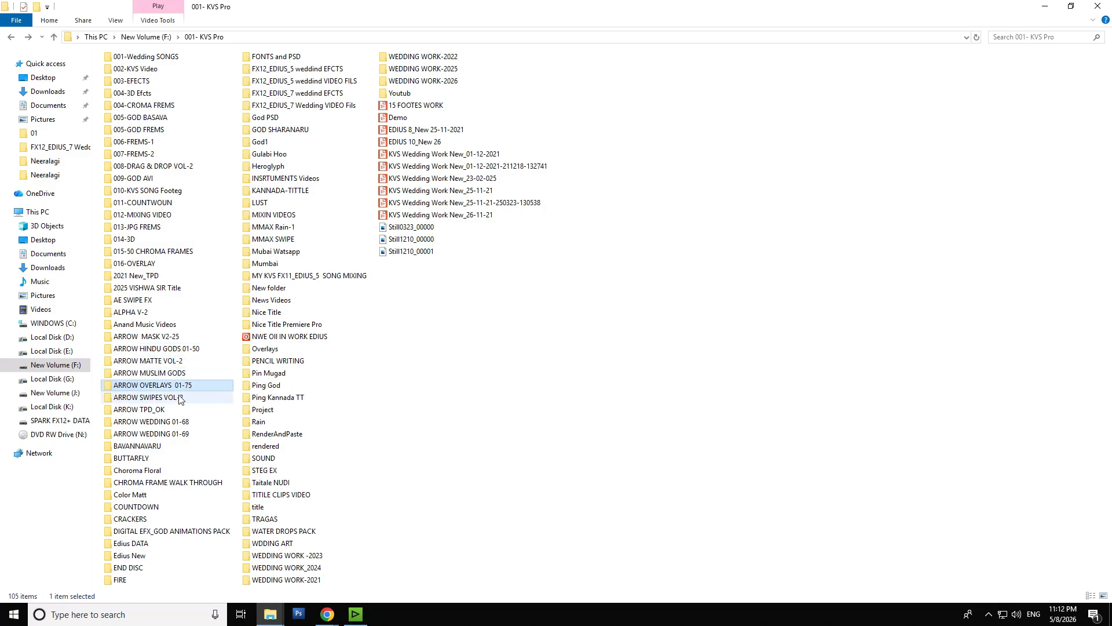
pyautogui.click(178, 397)
pyautogui.click(170, 422)
pyautogui.click(172, 440)
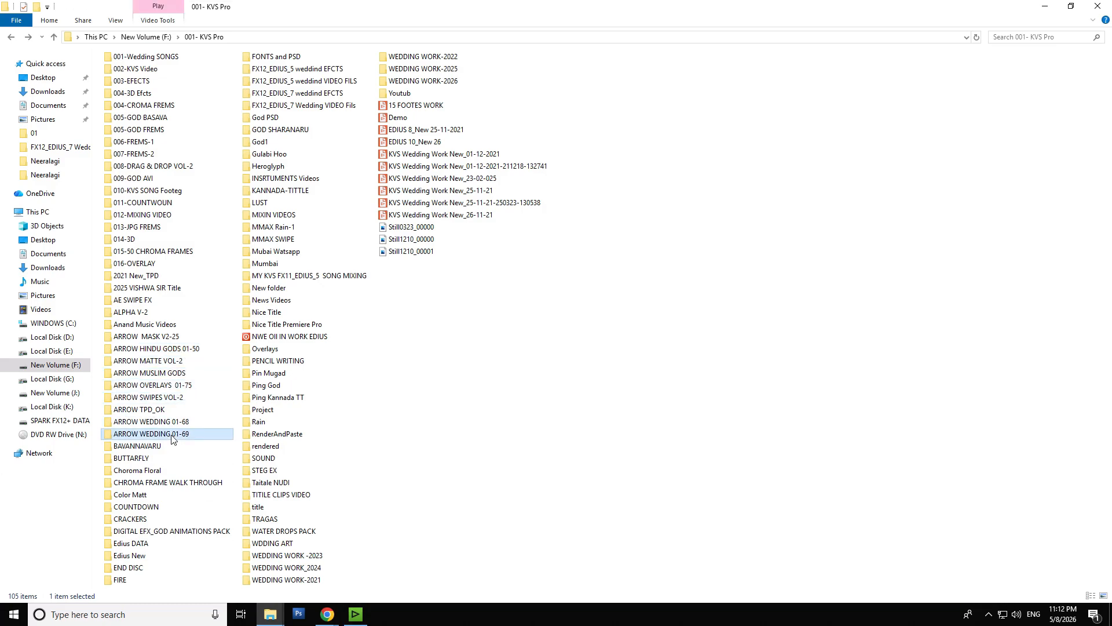
# - Check the combined properties of the eight folders from ARROW HINDU GODS 01-50 to ARROW WEDDING 01-69
pyautogui.click(187, 350)
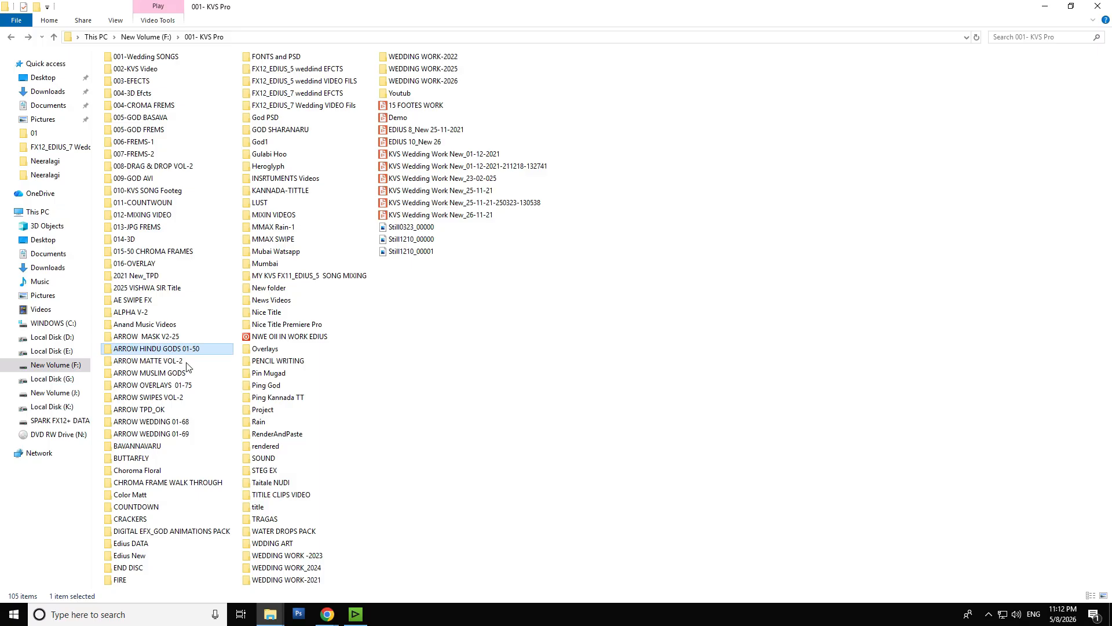
pyautogui.keyDown('shift'); pyautogui.click(181, 436); pyautogui.keyUp('shift')
pyautogui.rightClick(179, 435)
pyautogui.click(207, 426)
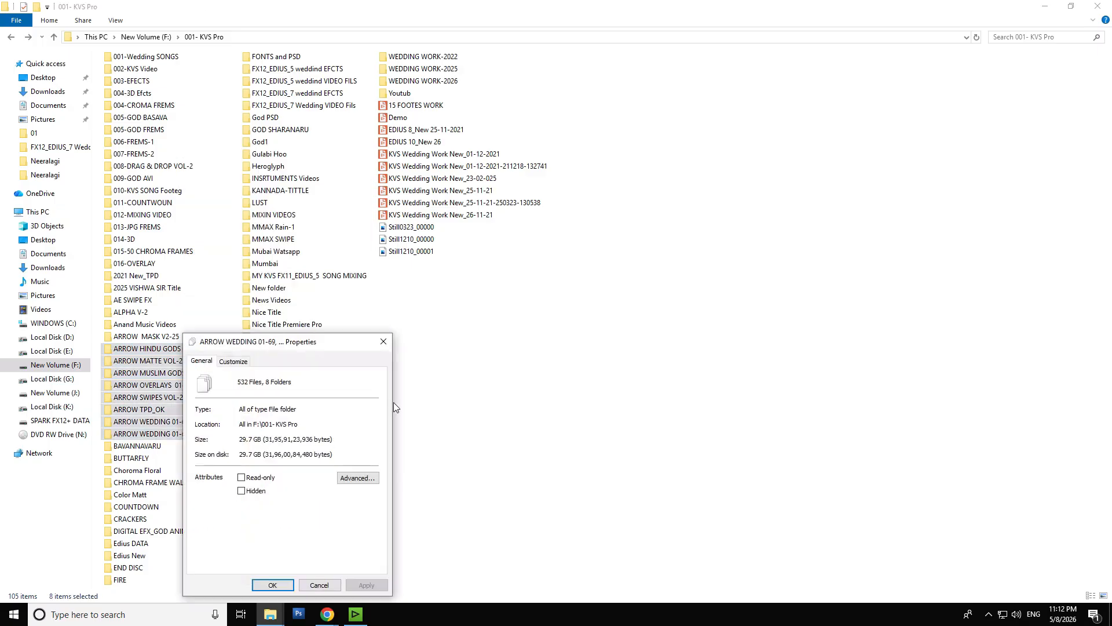
pyautogui.click(382, 343)
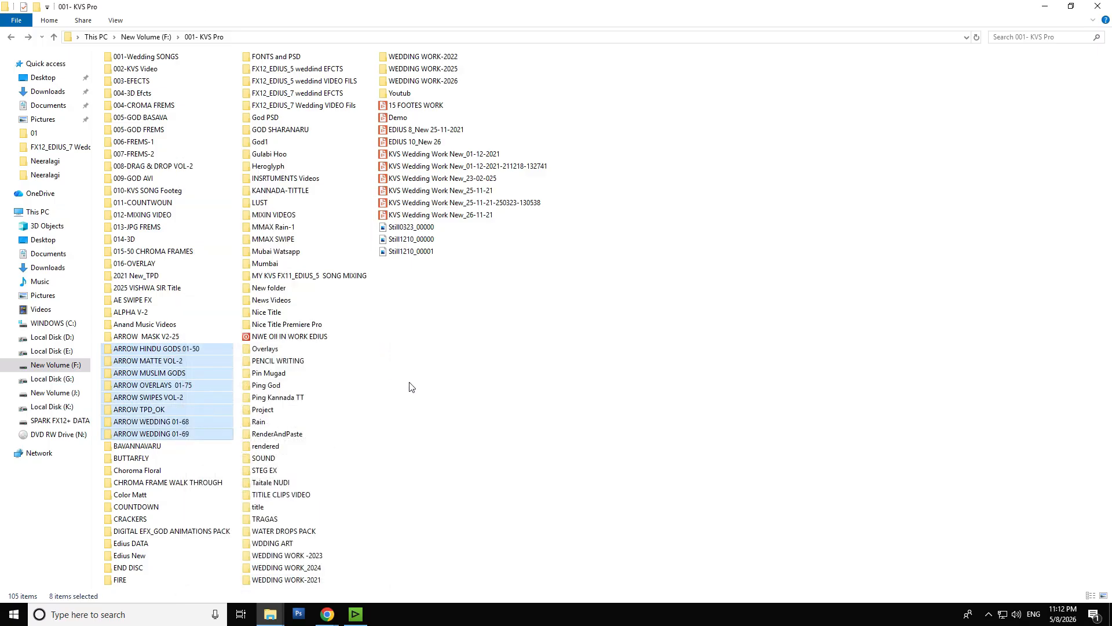
# - Copy the name of the ARROW HINDU GODS 01-50 folder without renaming it
pyautogui.click(400, 385)
pyautogui.click(160, 351)
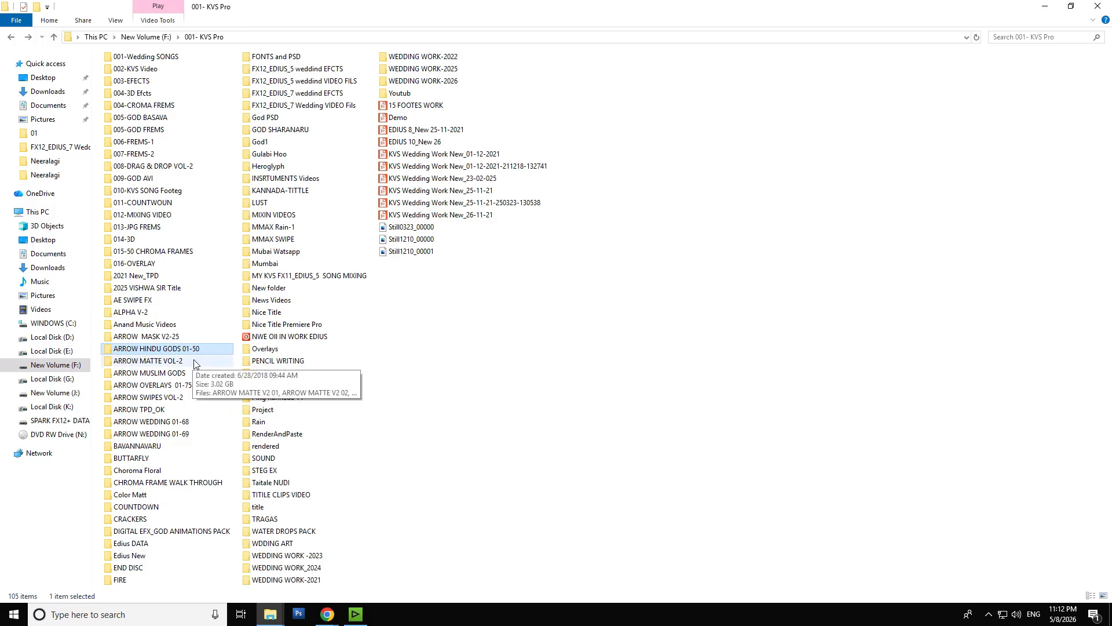
pyautogui.press('F2')
pyautogui.hotkey('ctrl', 'c')
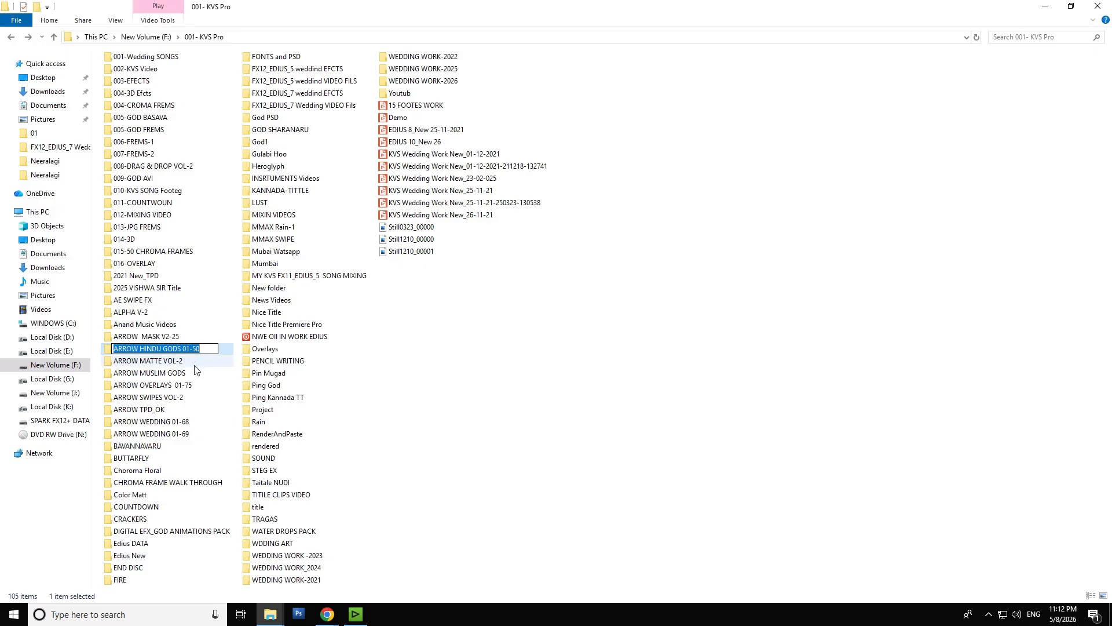
pyautogui.click(431, 378)
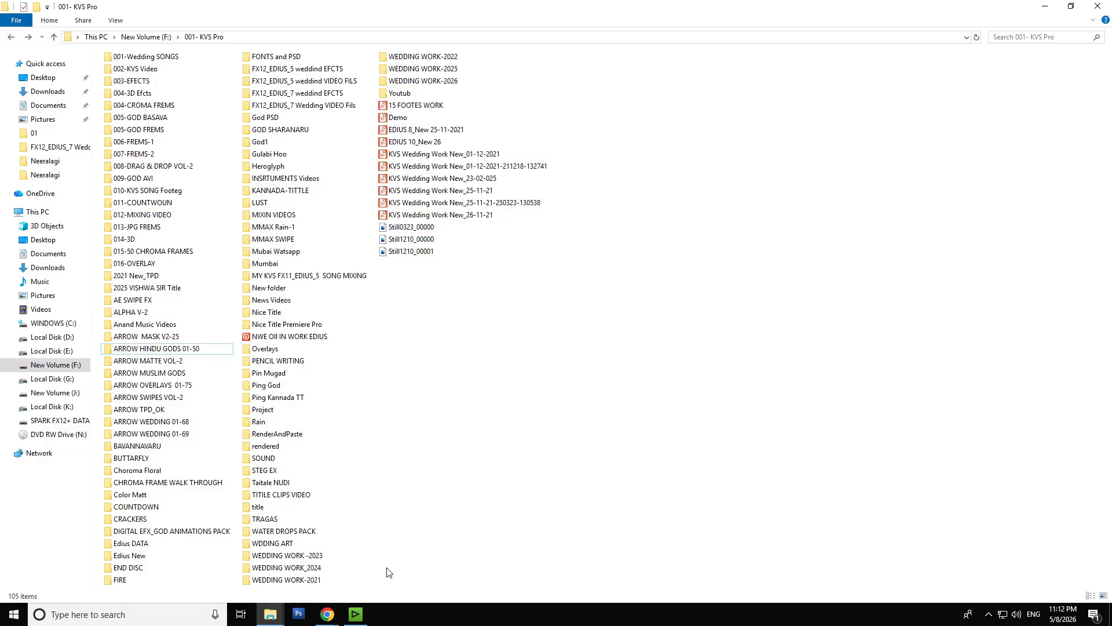
# - Switch to EDIUS, create a bin folder named ARROW HINDU GODS 01-50 under root, and widen the folder tree to fit the name
pyautogui.click(355, 615)
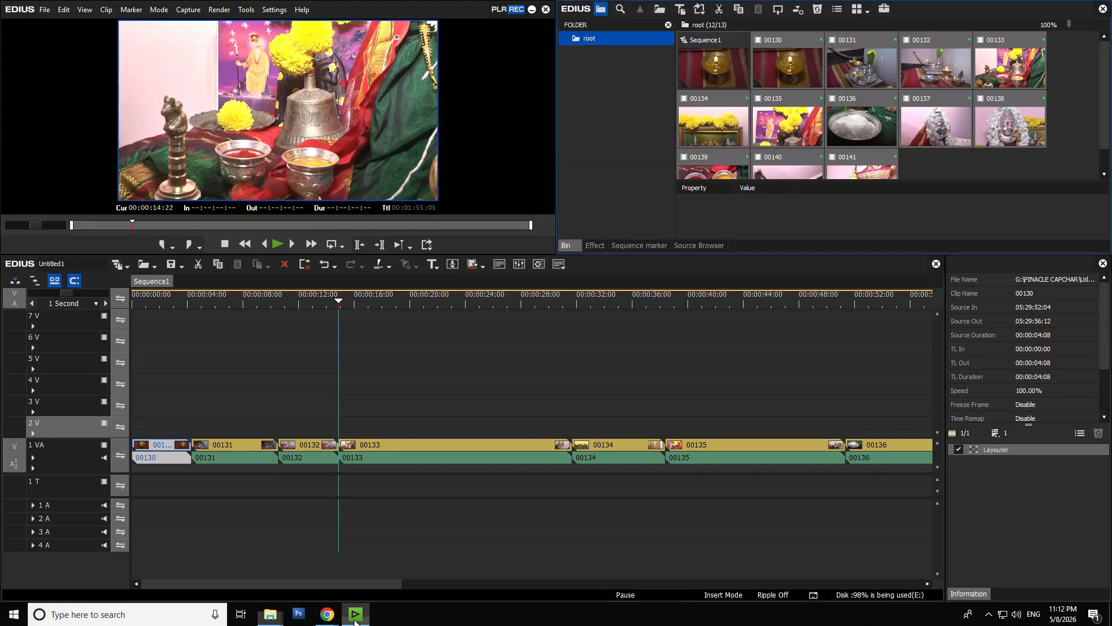
pyautogui.rightClick(597, 47)
pyautogui.click(623, 47)
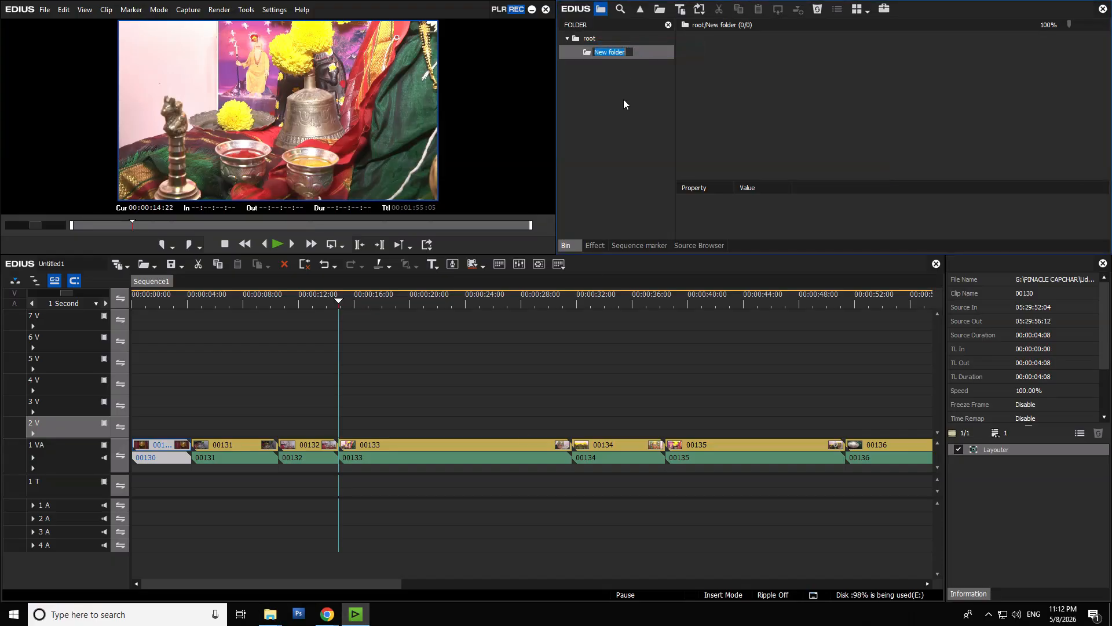
pyautogui.hotkey('ctrl', 'v')
pyautogui.press('Return')
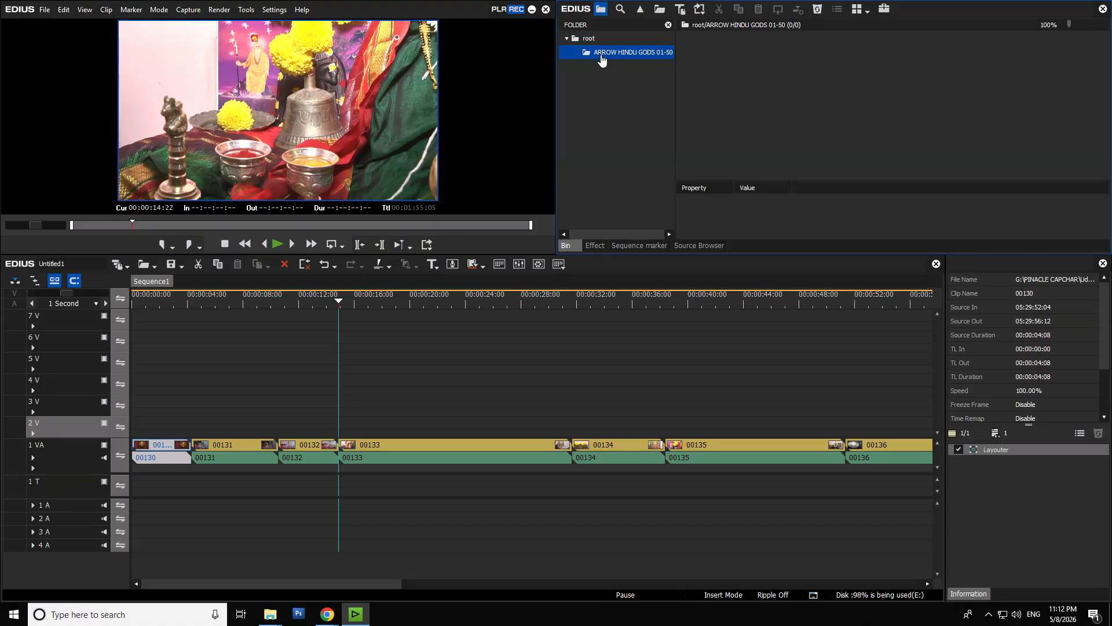
pyautogui.moveTo(674, 113); pyautogui.dragTo(706, 112)
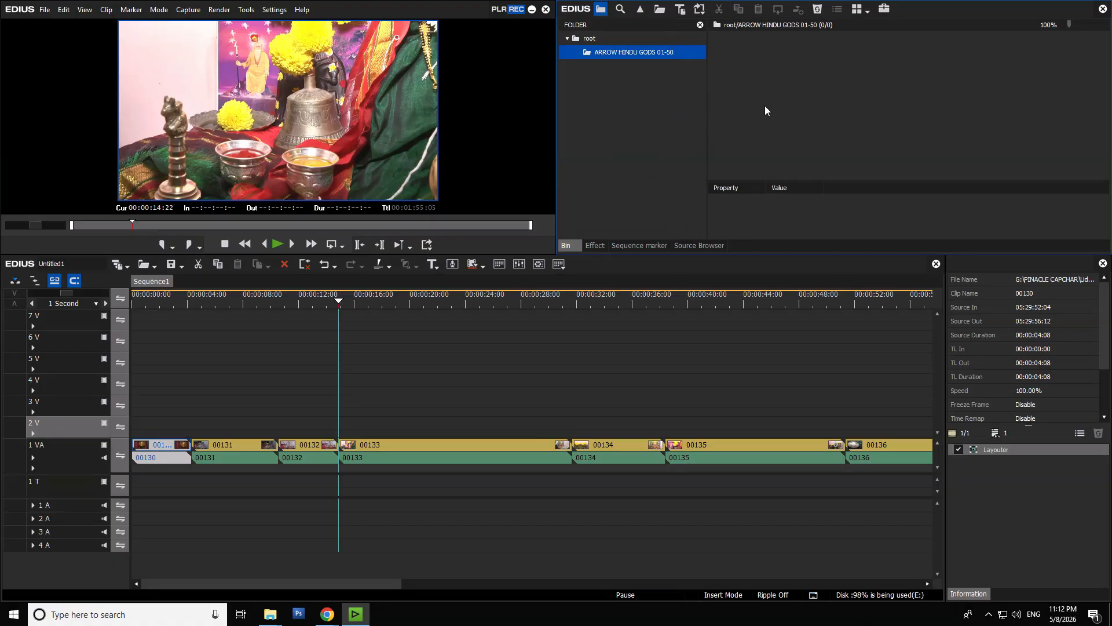
# - Import all clips from F:\001- KVS Pro\ARROW HINDU GODS 01-50 into the ARROW HINDU GODS 01-50 bin folder
pyautogui.doubleClick(821, 106)
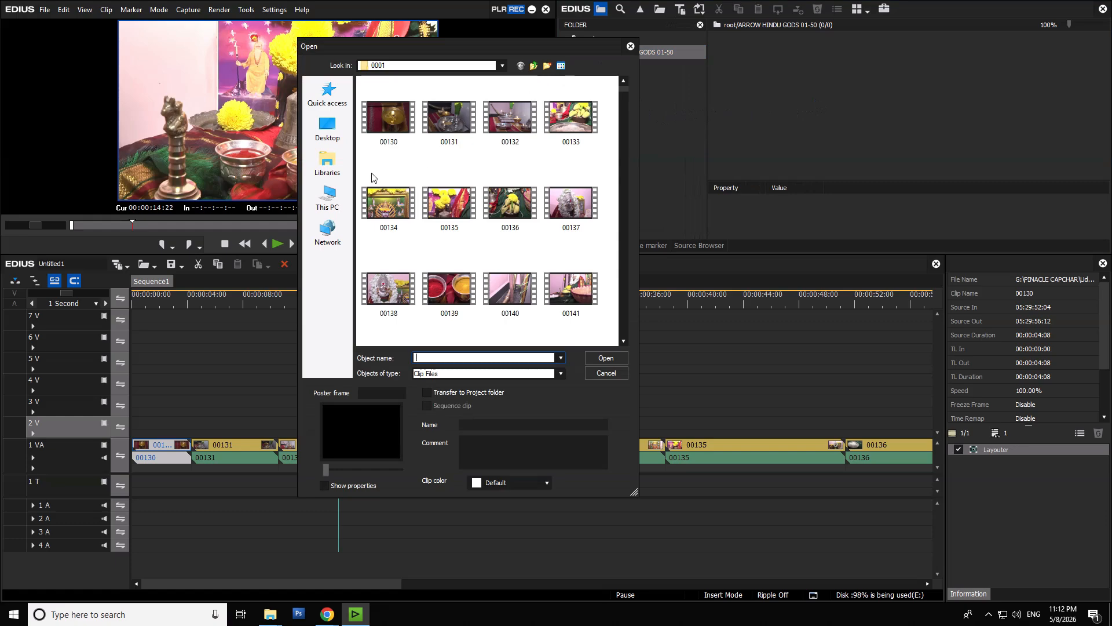
pyautogui.click(333, 201)
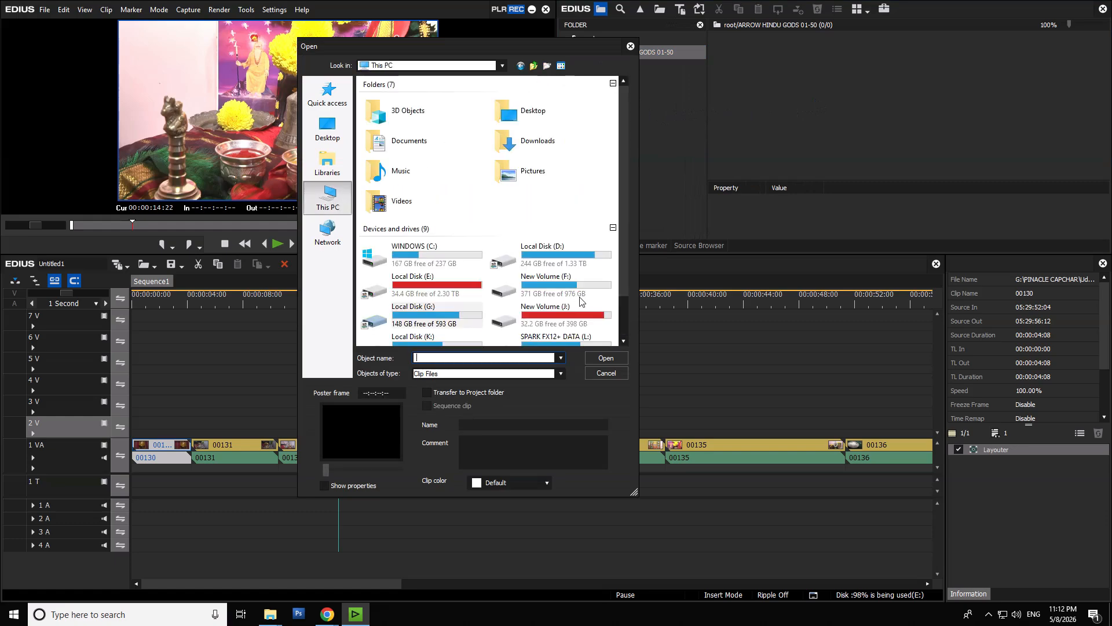
pyautogui.doubleClick(575, 291)
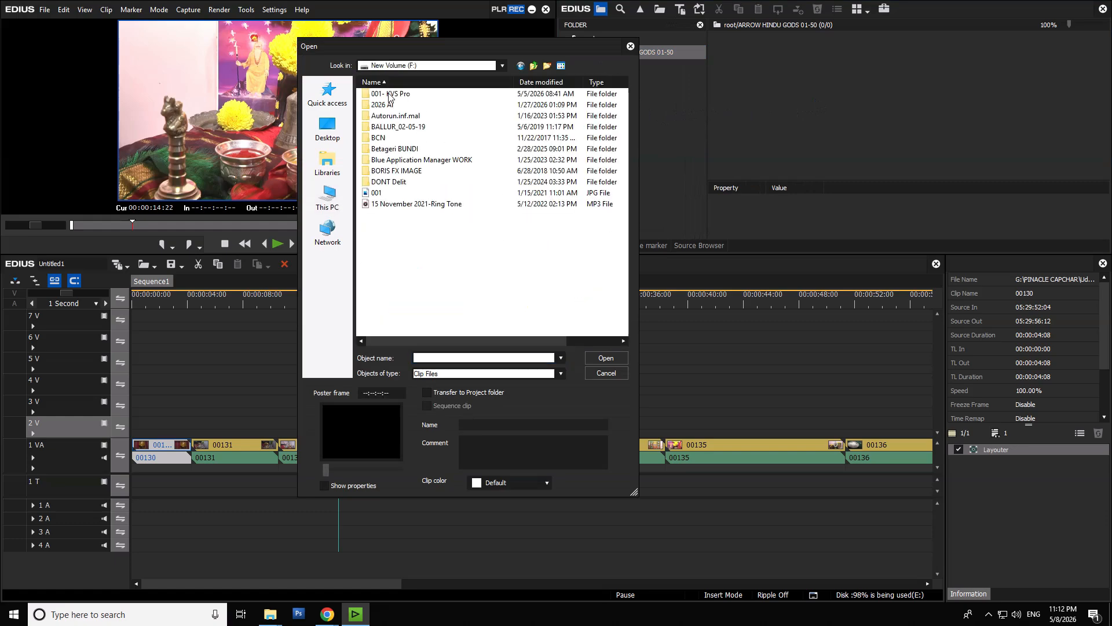
pyautogui.doubleClick(392, 93)
pyautogui.doubleClick(451, 320)
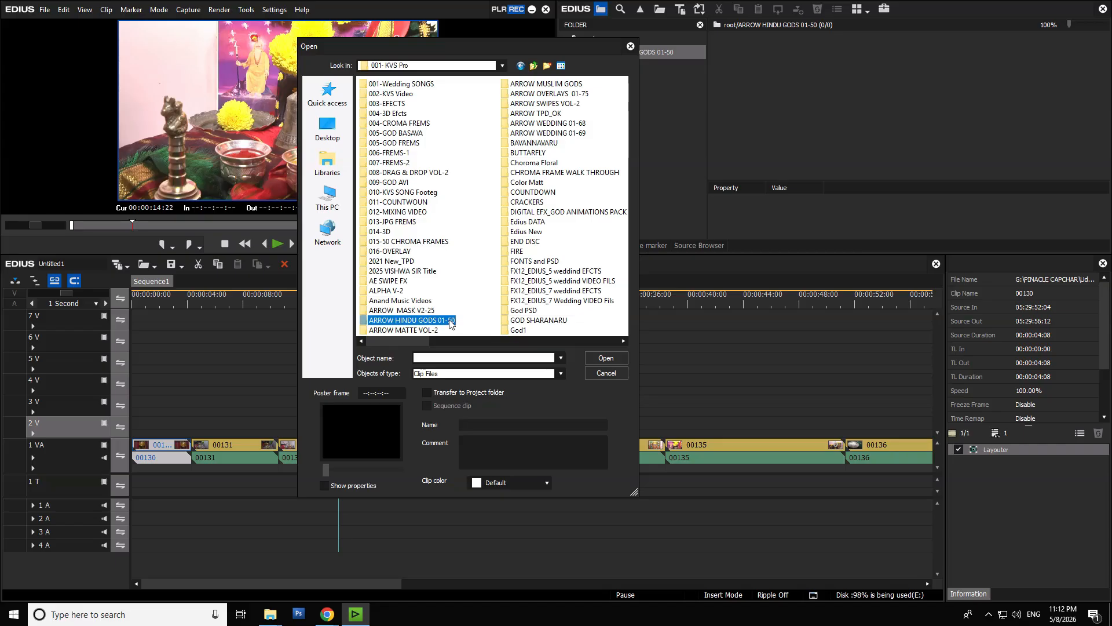
pyautogui.hotkey('ctrl', 'a')
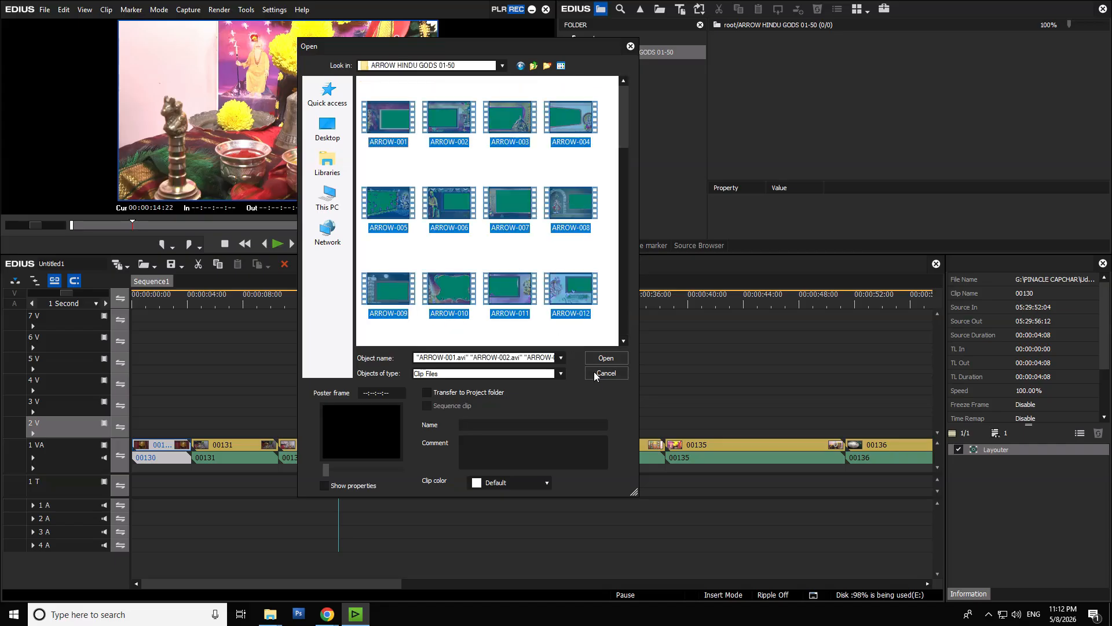
pyautogui.click(606, 357)
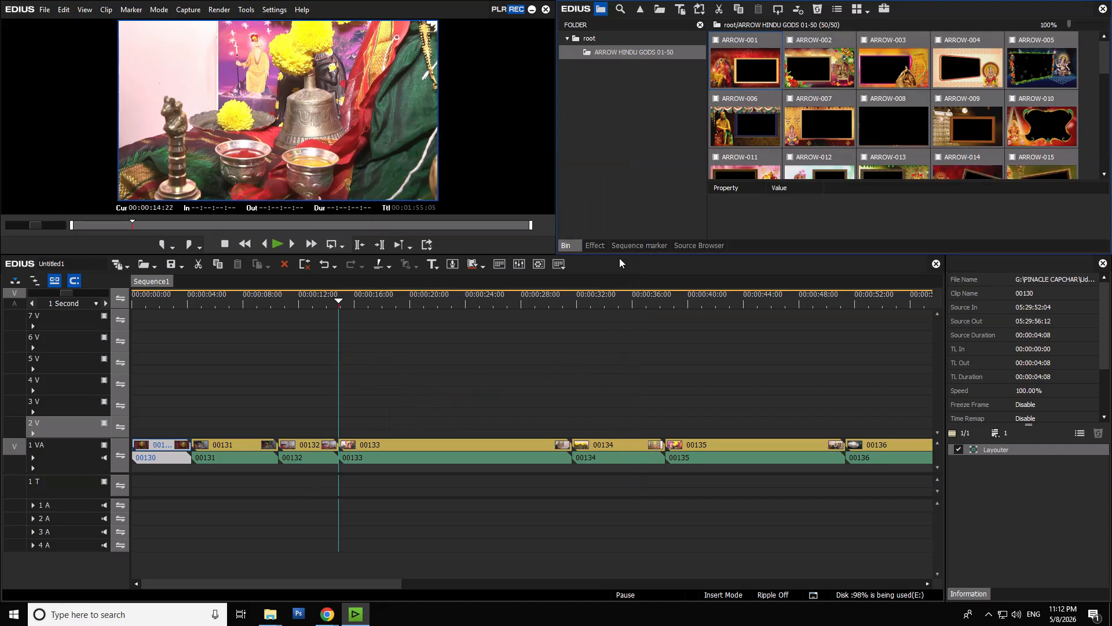
# - Import the ARROW HINDU GODS 01-50 preset file from the ARROW TPD_OK folder into the Keyers effects
pyautogui.click(594, 245)
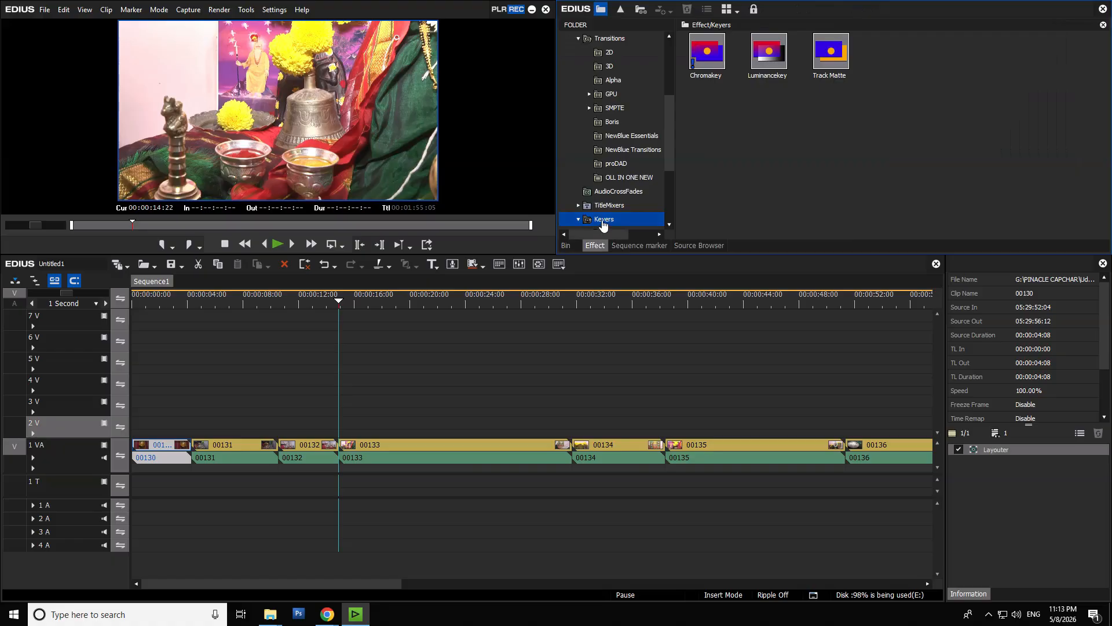
pyautogui.rightClick(602, 221)
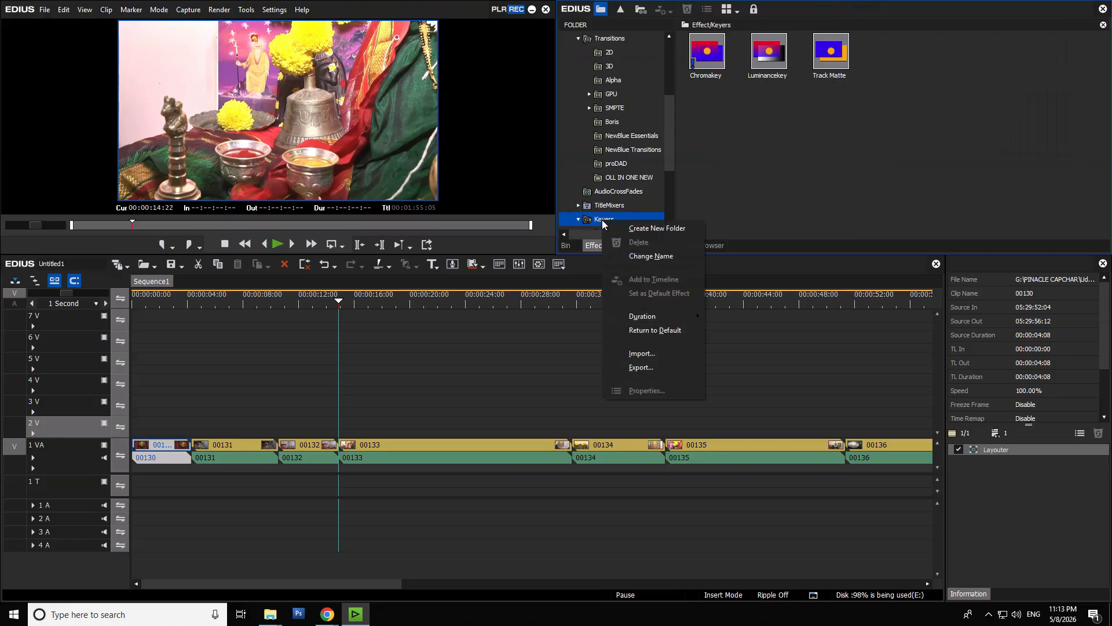
pyautogui.click(656, 354)
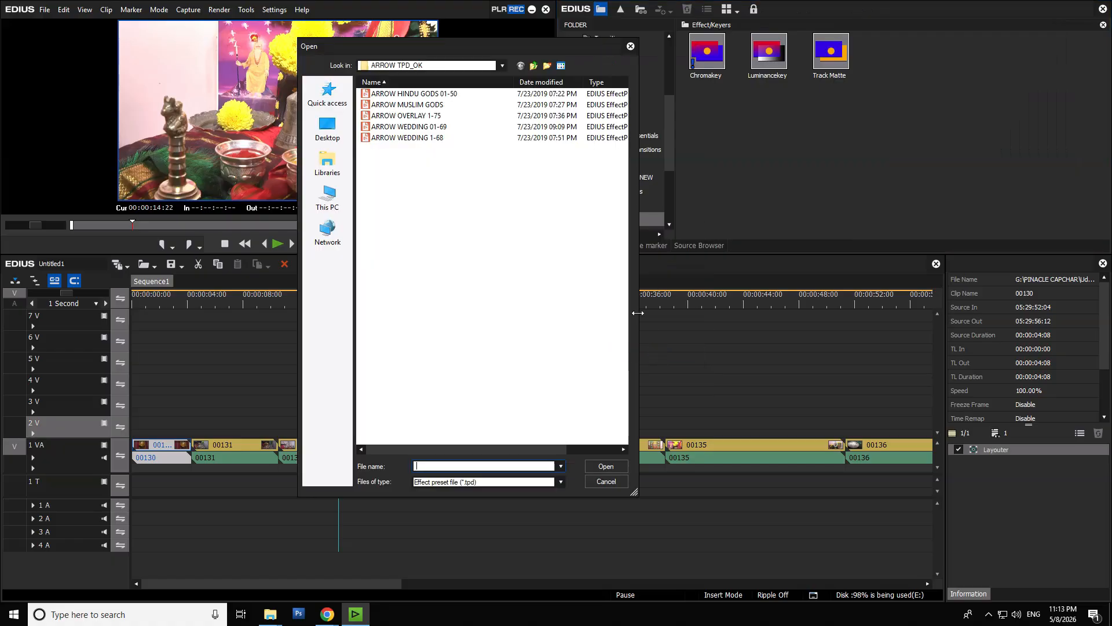
pyautogui.click(410, 94)
pyautogui.click(612, 462)
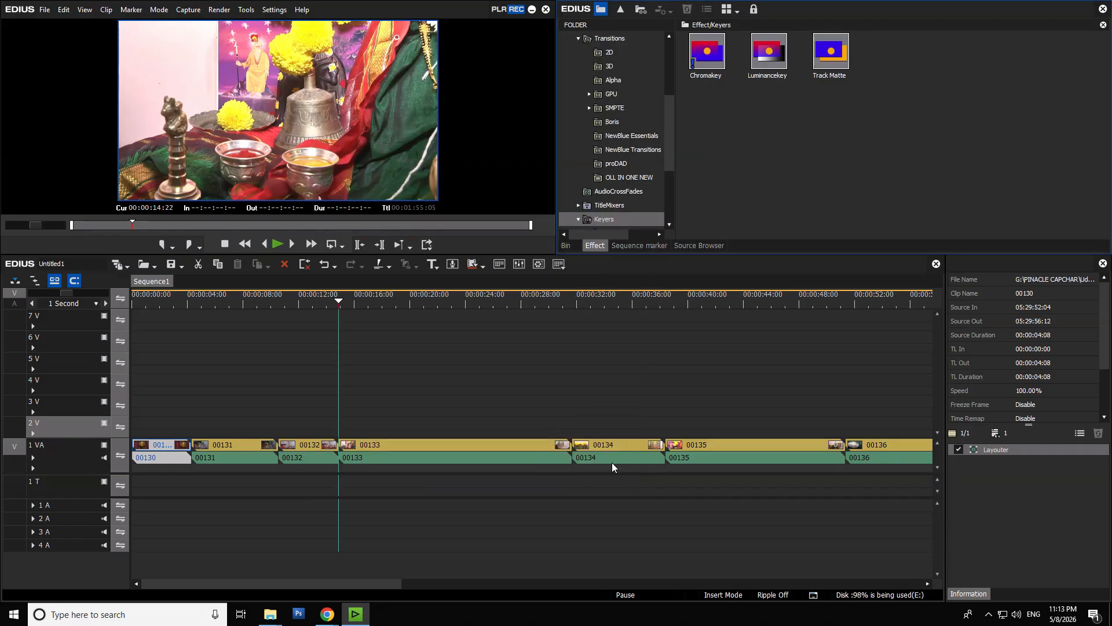
pyautogui.click(836, 422)
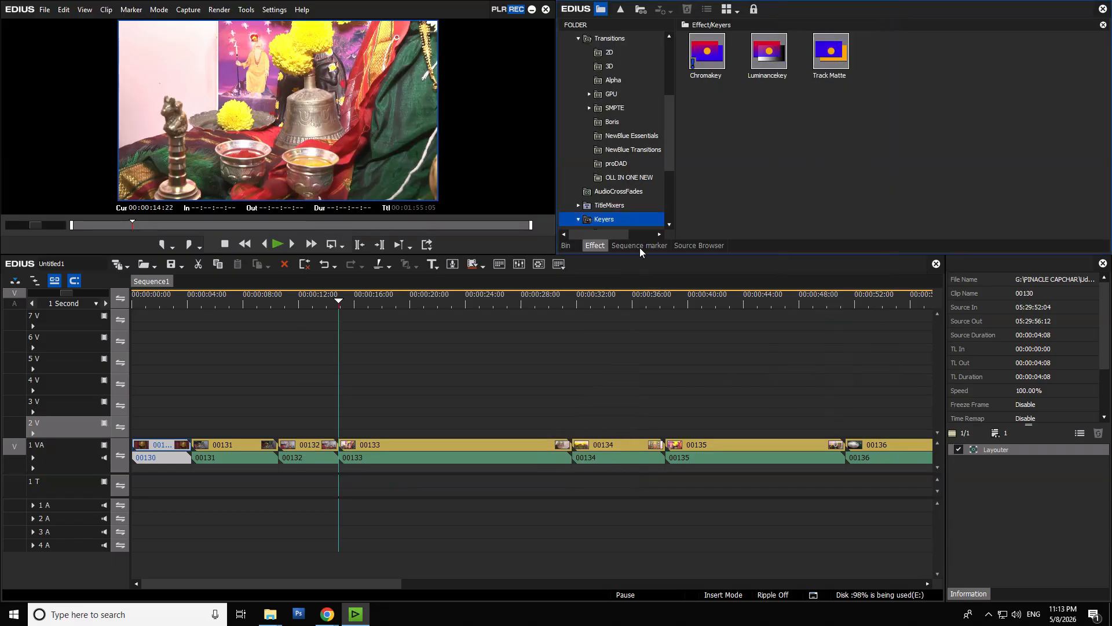
# - Widen the effect folder tree, open the ARROW HINDU GODS 01-50 presets under Keyers, and select HINDU GODS 001
pyautogui.moveTo(672, 158); pyautogui.dragTo(716, 217)
pyautogui.scroll(-1, 680, 182)
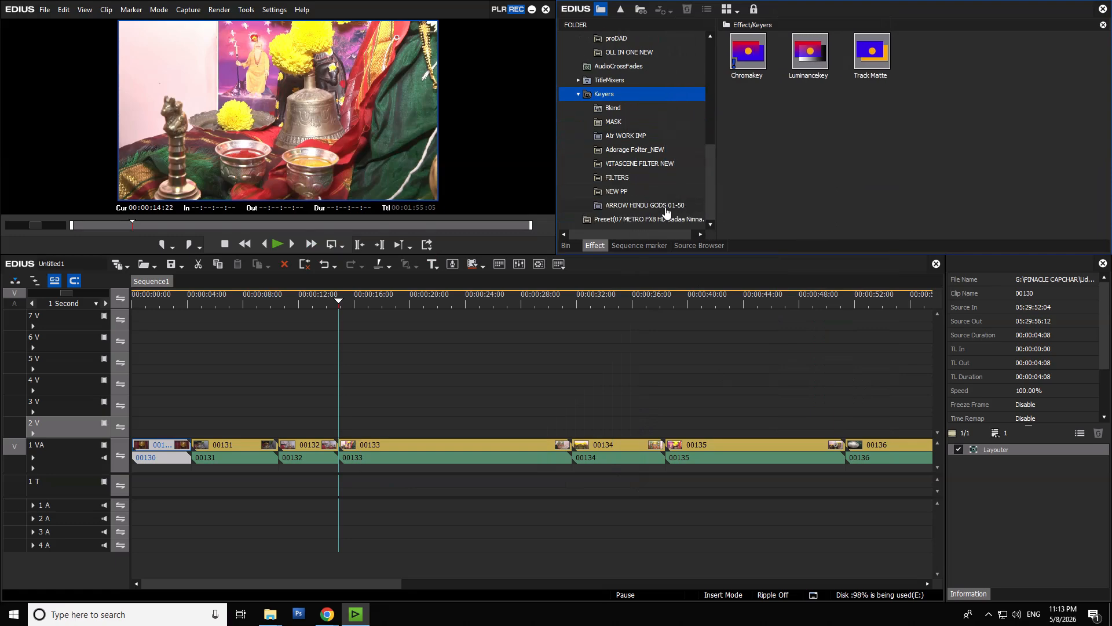
pyautogui.click(666, 208)
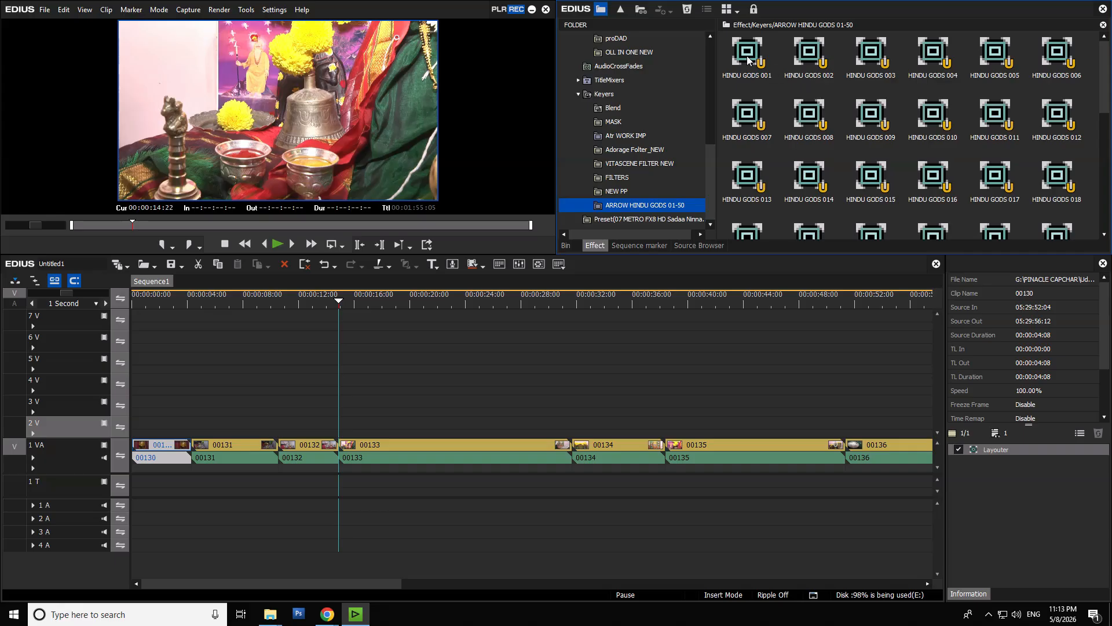
pyautogui.click(746, 56)
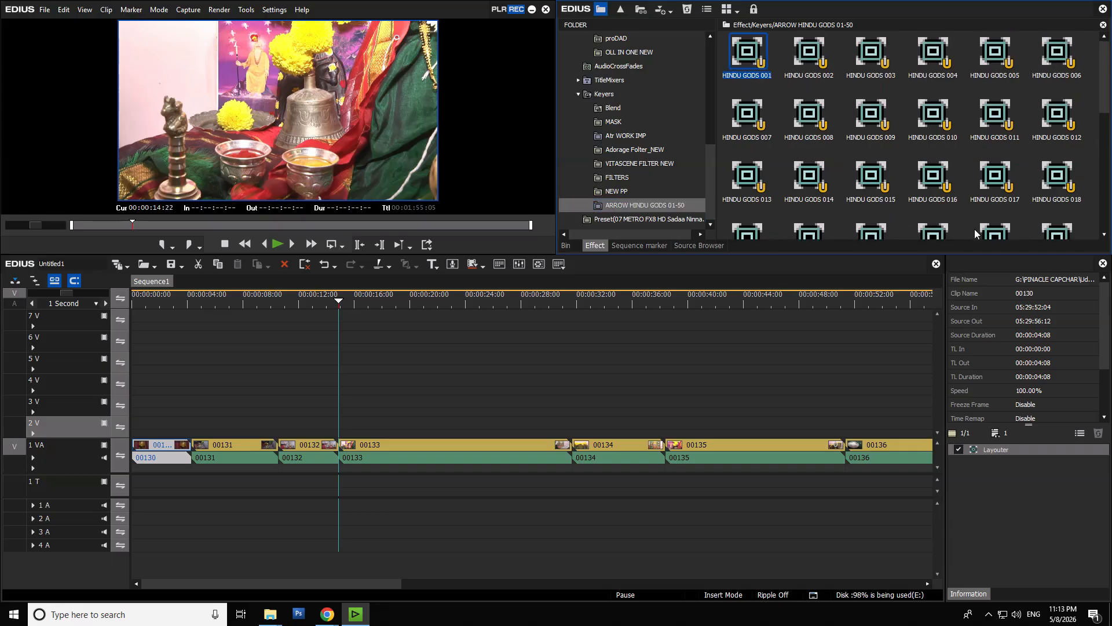
# - Place the ARROW-004 frame clip from the bin on track 2 V at the start of clip 00133
pyautogui.click(566, 246)
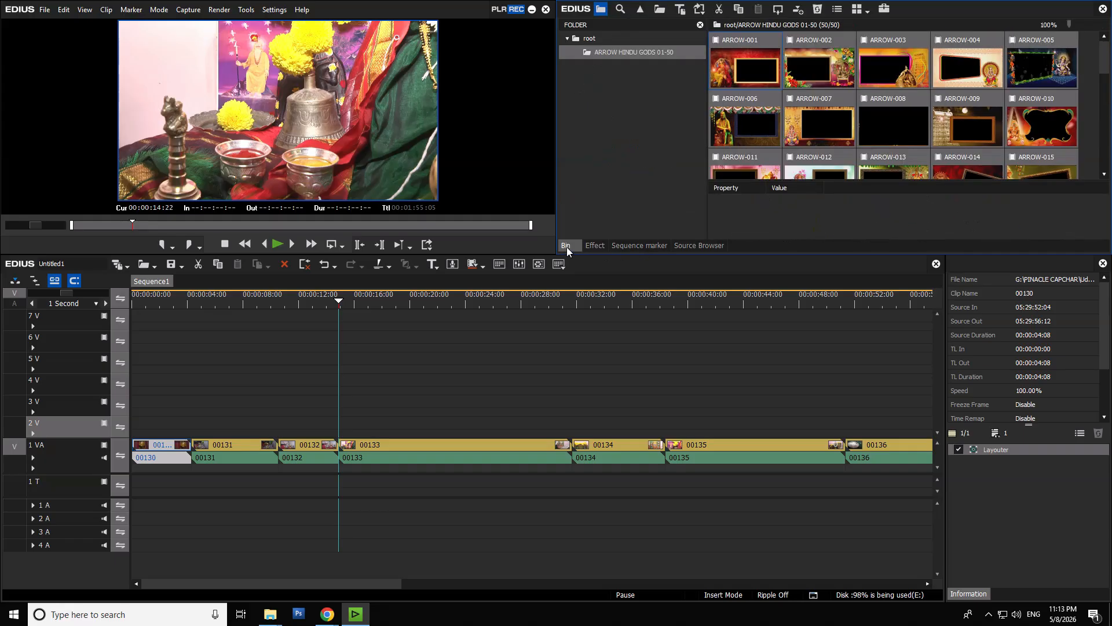
pyautogui.click(757, 81)
pyautogui.scroll(-3, 758, 82)
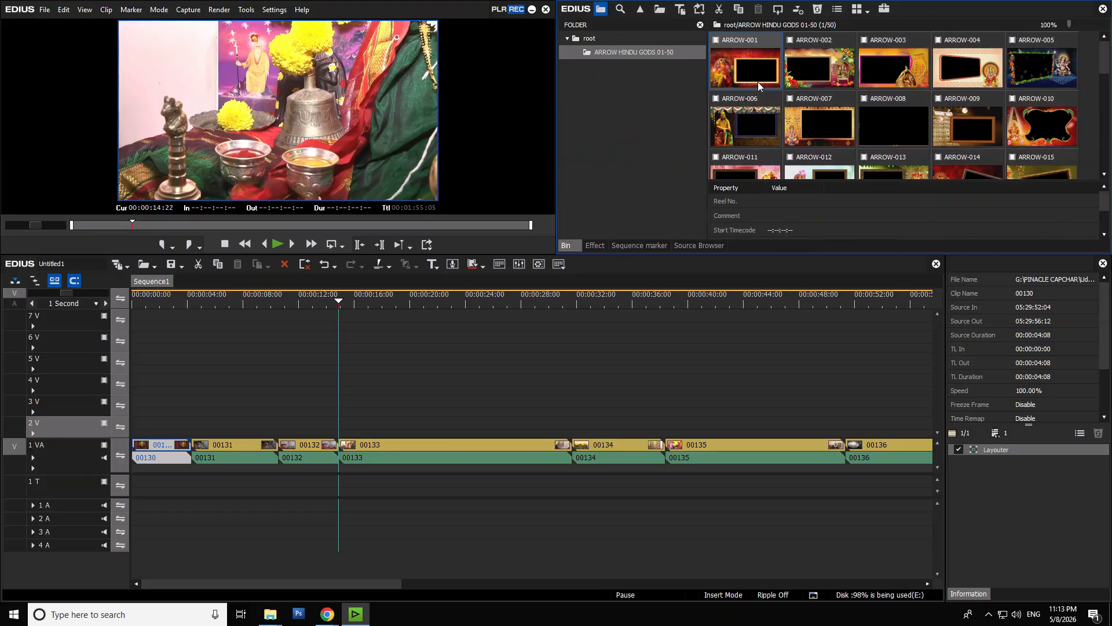
pyautogui.scroll(3, 756, 128)
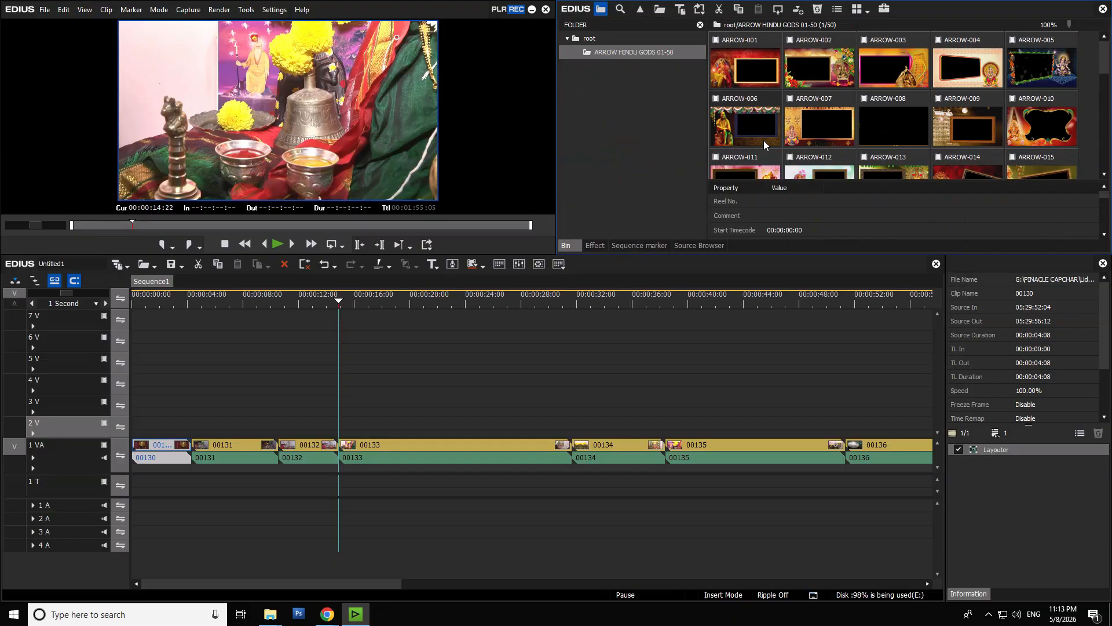
pyautogui.click(978, 81)
pyautogui.moveTo(970, 75); pyautogui.dragTo(351, 425)
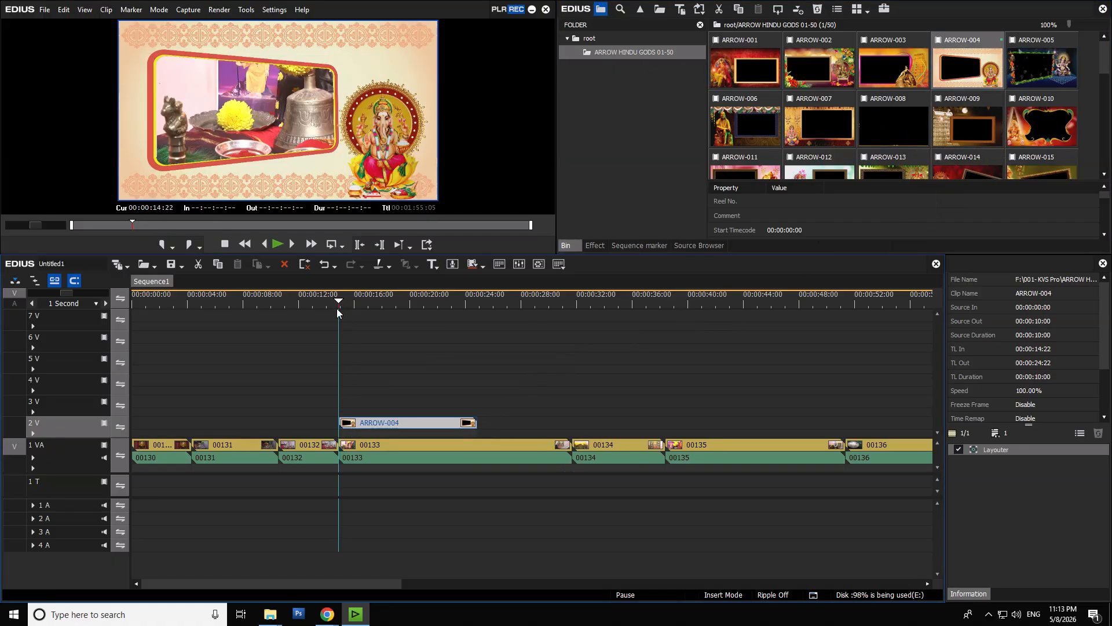
# - Split clip 00133 on the 1 VA track at 00:00:24:22, where the ARROW-004 frame ends
pyautogui.moveTo(340, 302); pyautogui.dragTo(475, 341)
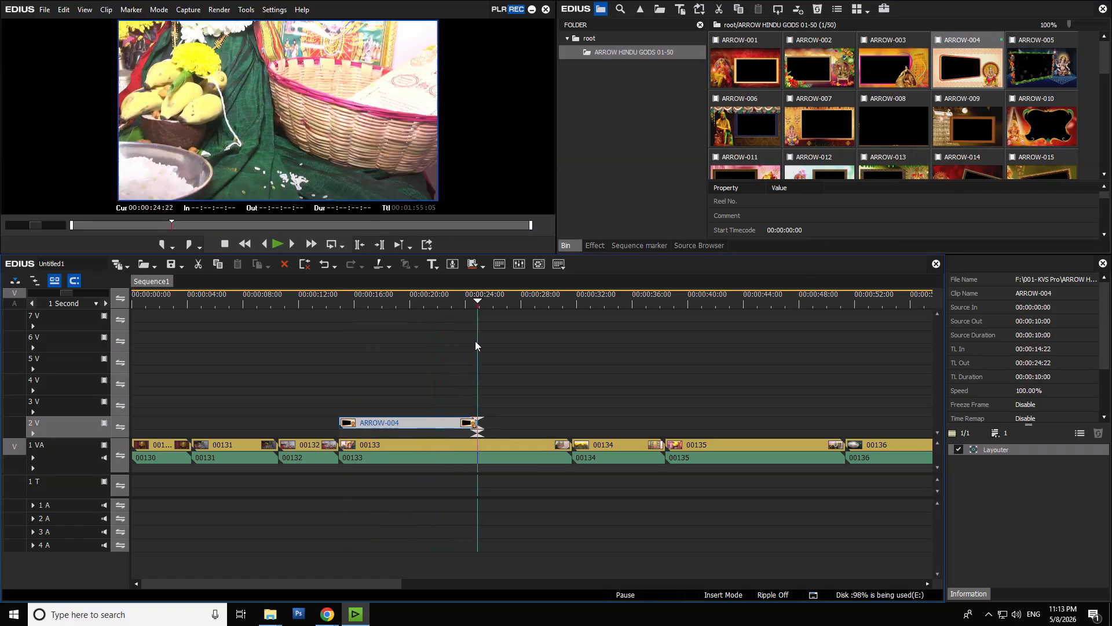
pyautogui.click(482, 453)
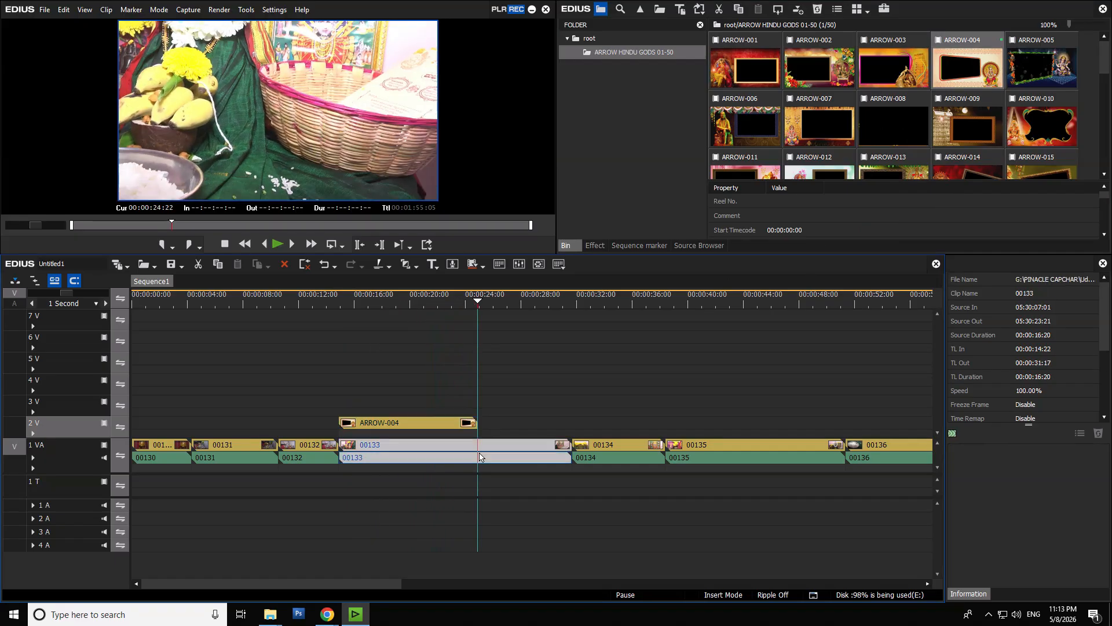
pyautogui.click(446, 302)
pyautogui.click(437, 426)
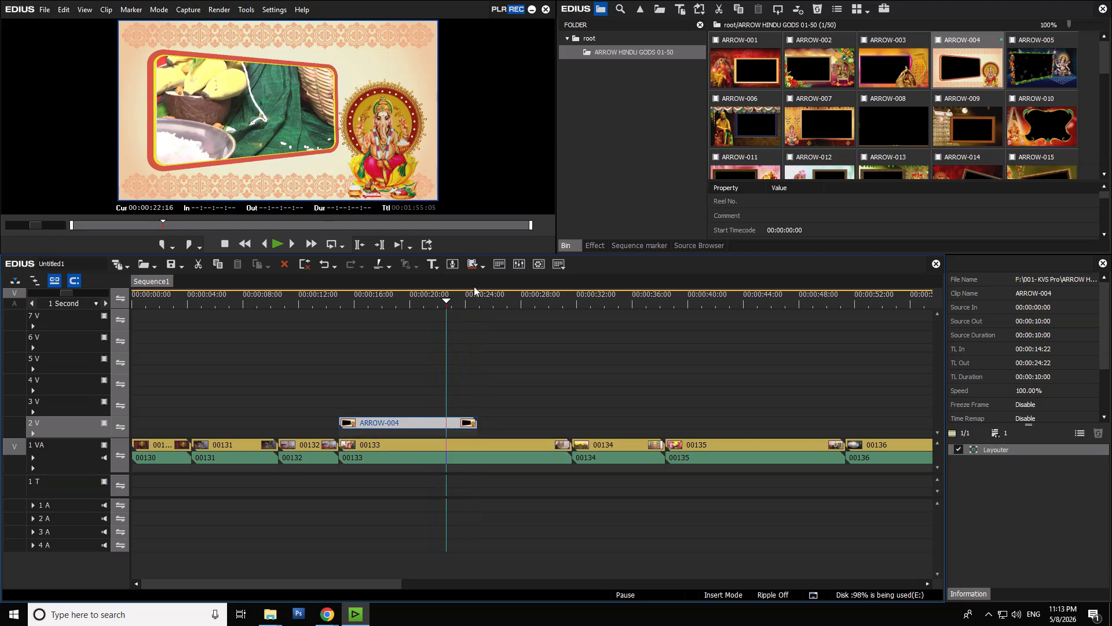
pyautogui.click(476, 304)
pyautogui.click(489, 450)
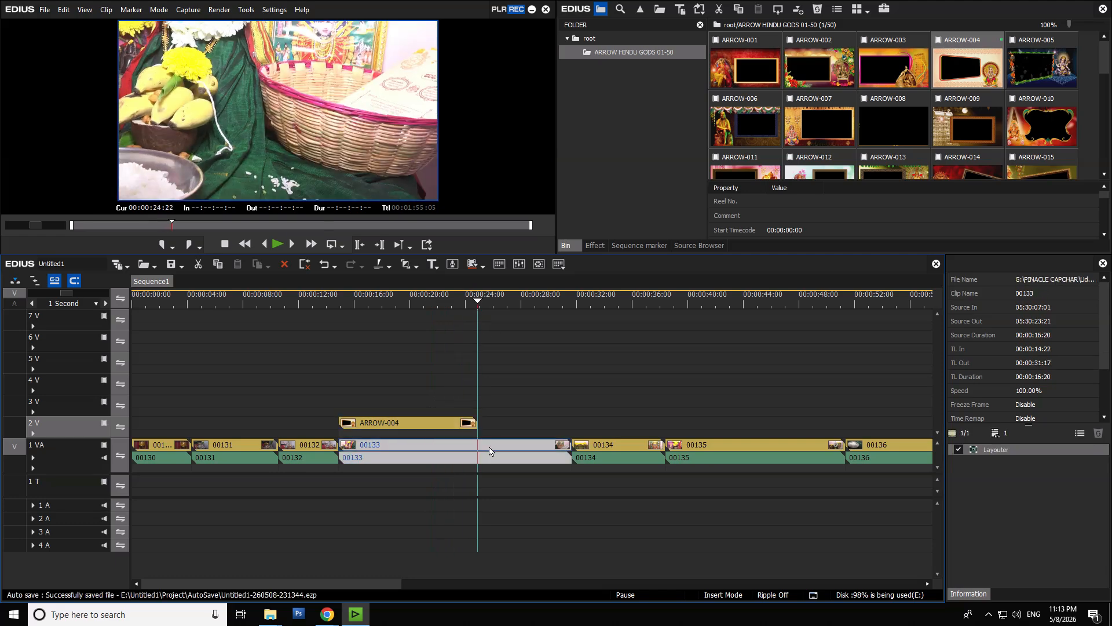
pyautogui.press('c')
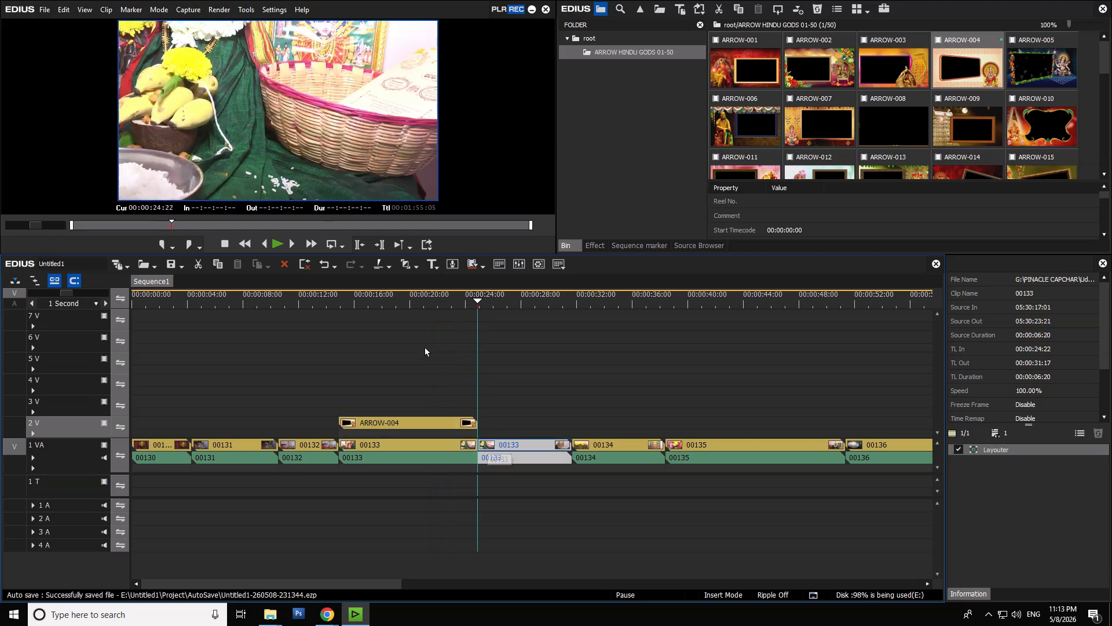
# - Preview the ARROW-004 frame over the first part of clip 00133 at 00:00:19:23
pyautogui.click(409, 293)
pyautogui.click(422, 450)
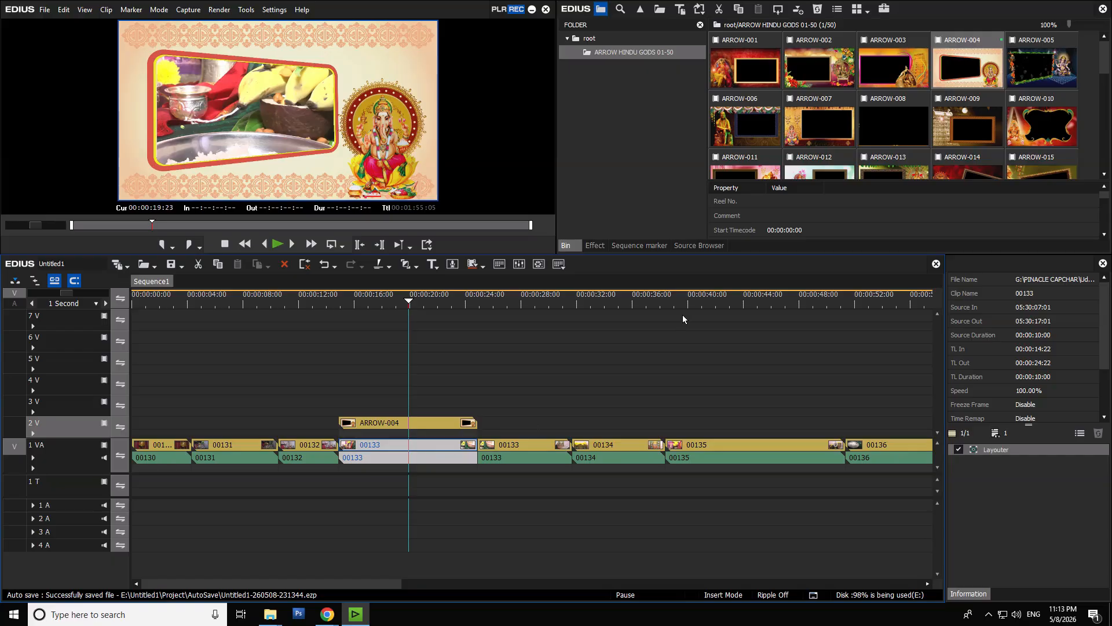
pyautogui.click(420, 424)
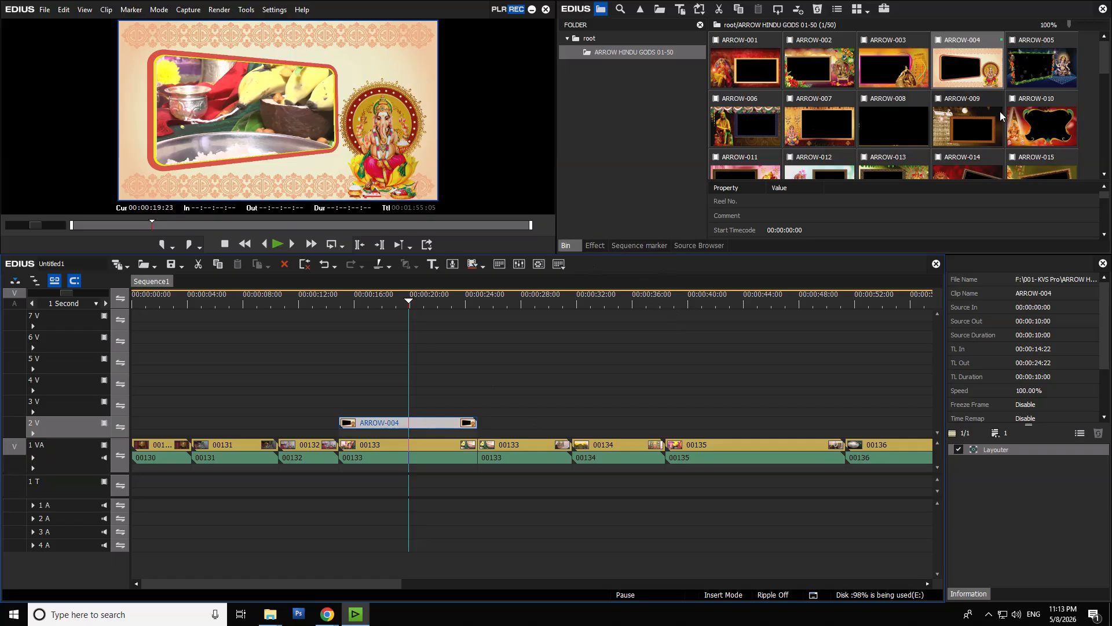
# - Replace the ARROW-004 frame on track 2 V with ARROW-001, aligned to the start of clip 00133
pyautogui.scroll(-3, 1008, 118)
pyautogui.scroll(3, 1009, 162)
pyautogui.click(746, 99)
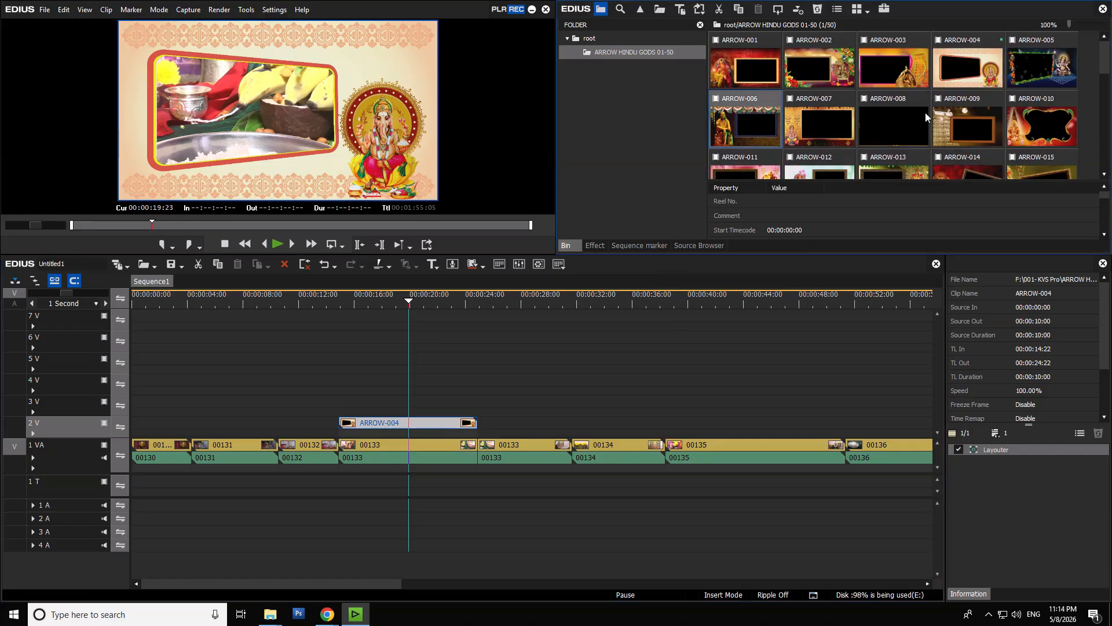
pyautogui.click(755, 76)
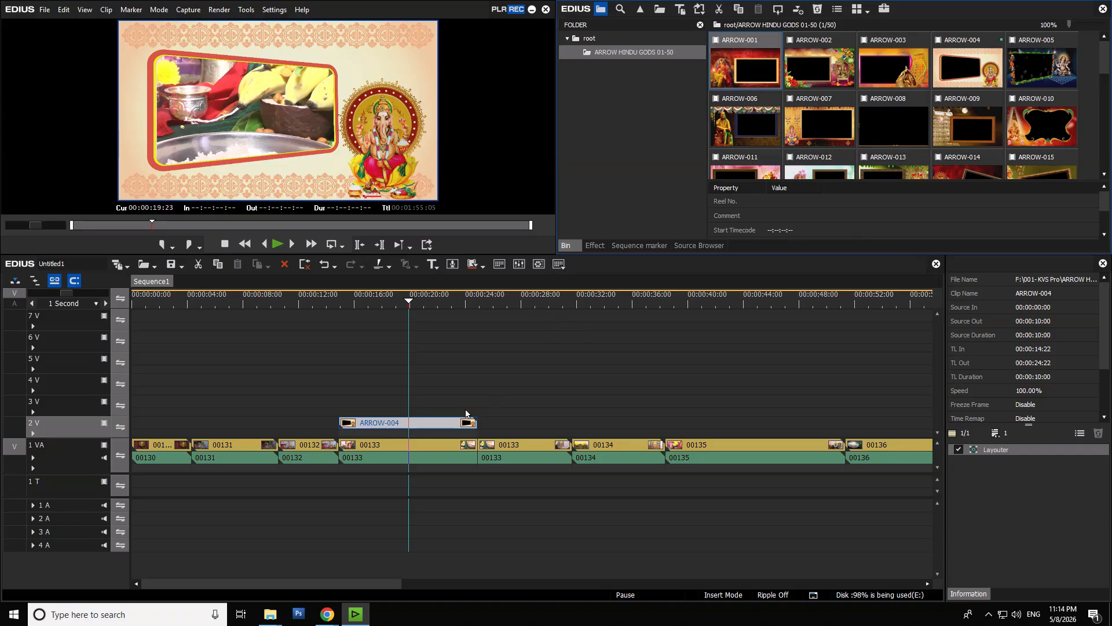
pyautogui.click(443, 425)
pyautogui.press('Delete')
pyautogui.moveTo(747, 73); pyautogui.dragTo(346, 423)
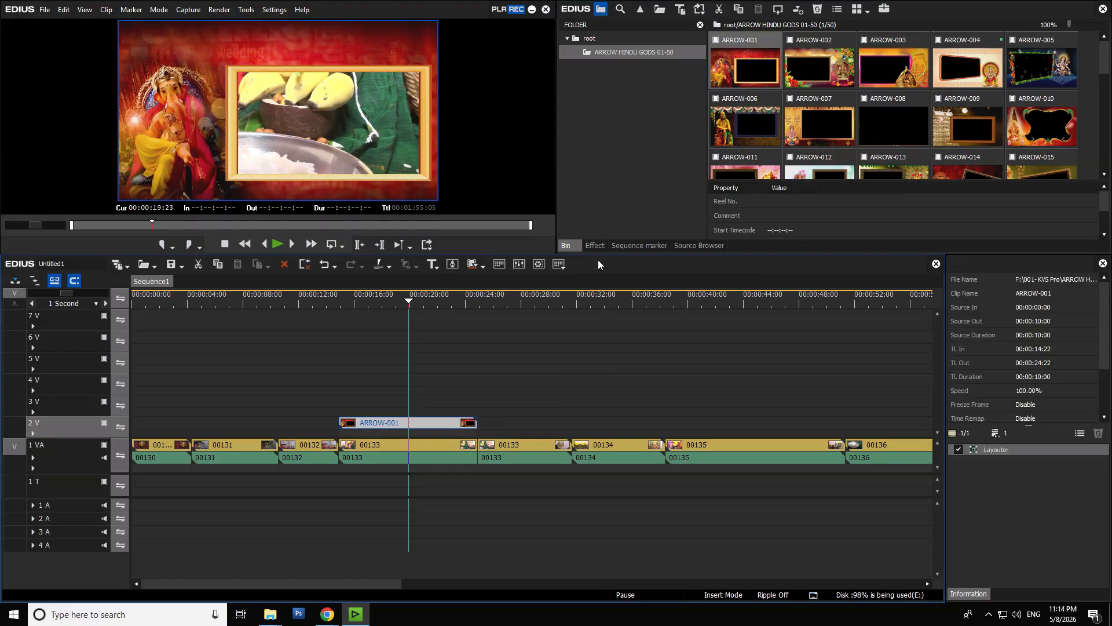
# - Try the HINDU GODS 006 keyer preset on the first part of clip 00133 and undo it
pyautogui.click(594, 245)
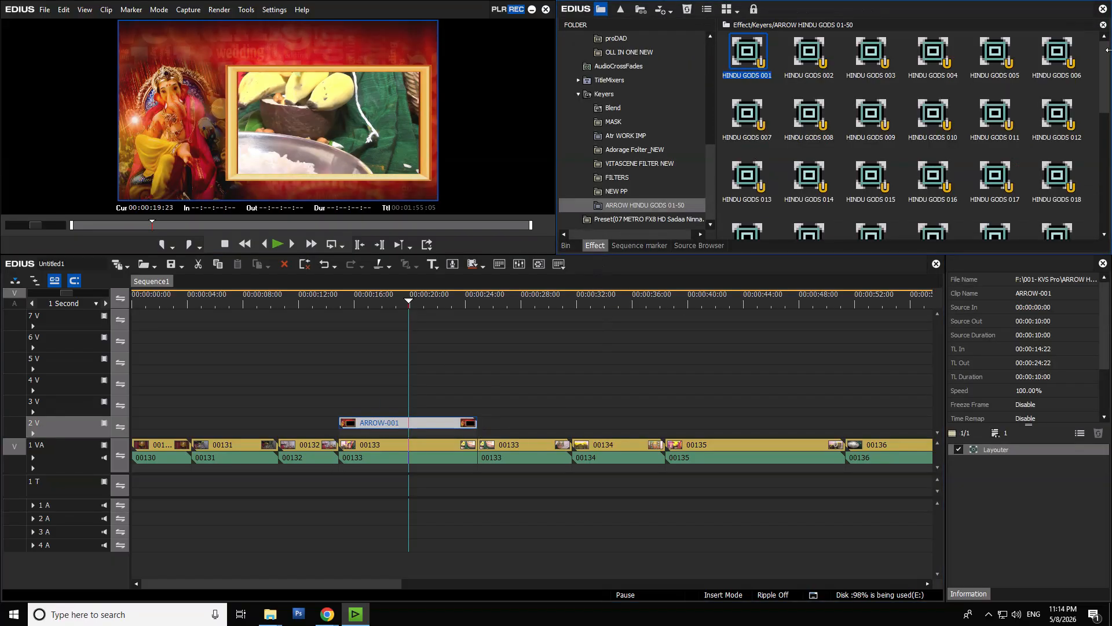
pyautogui.click(1066, 63)
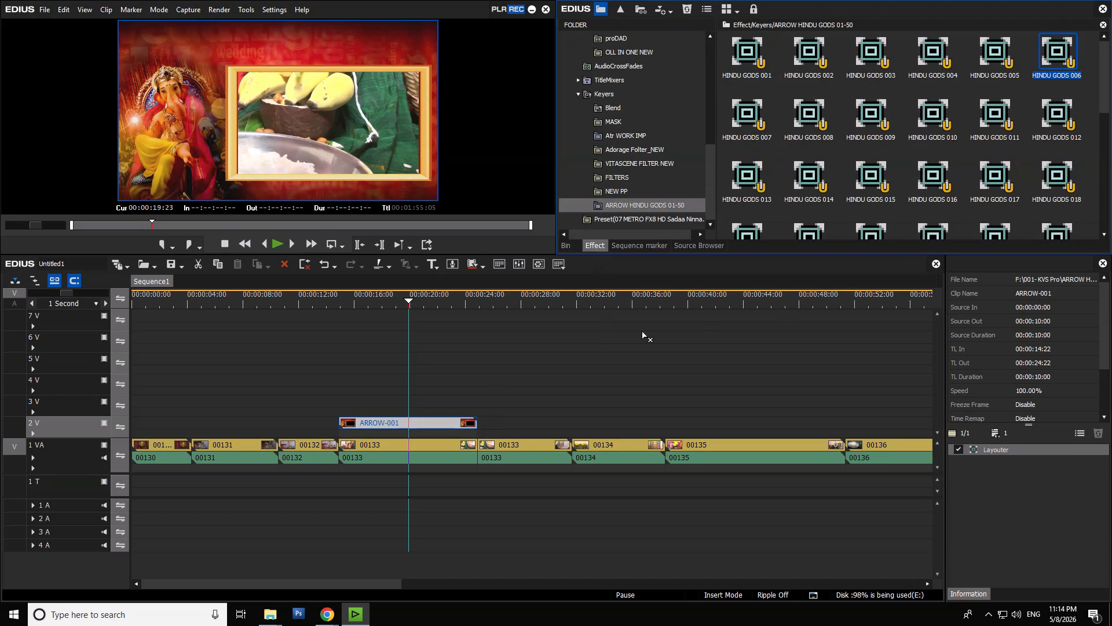
pyautogui.moveTo(408, 440); pyautogui.dragTo(409, 451)
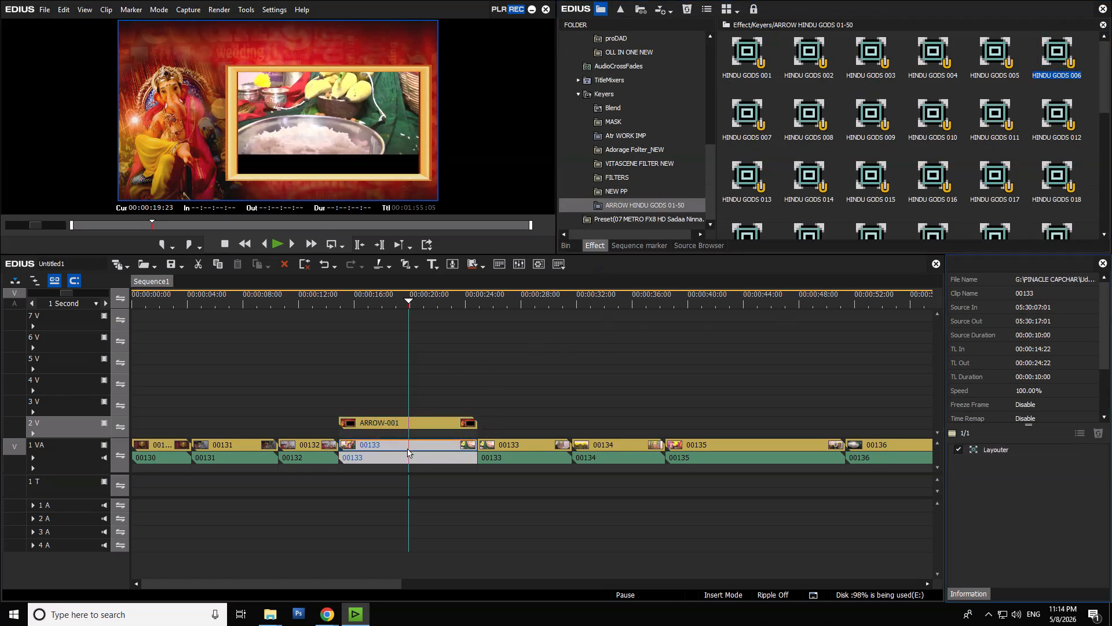
pyautogui.hotkey('ctrl', 'z')
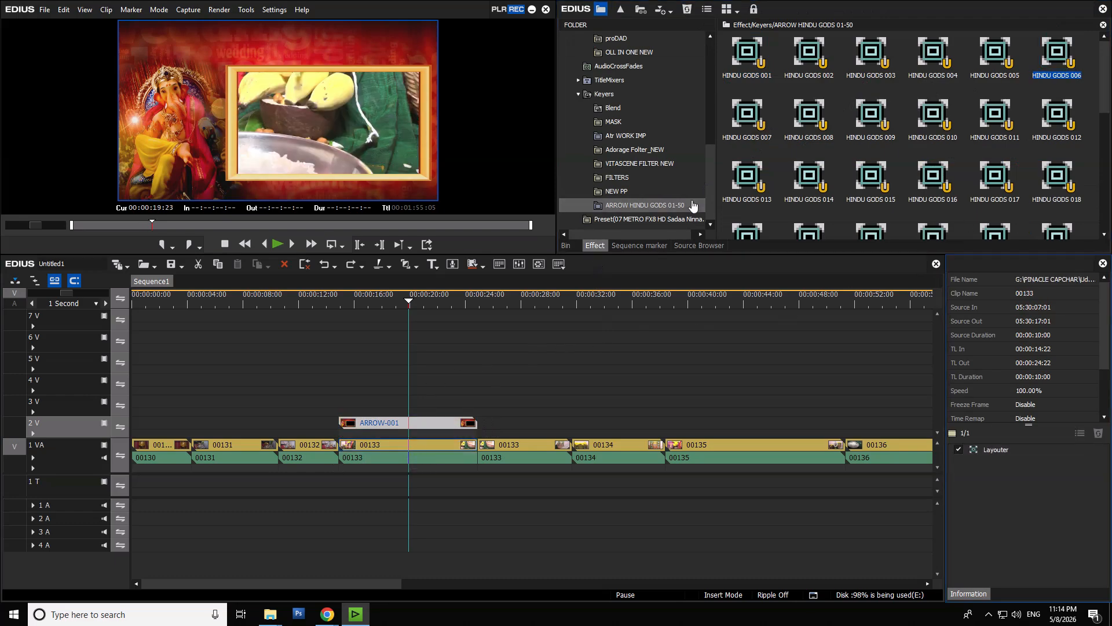
# - Remove the ARROW-001 frame from track 2 V and delete all clips from the ARROW HINDU GODS 01-50 bin folder
pyautogui.click(568, 245)
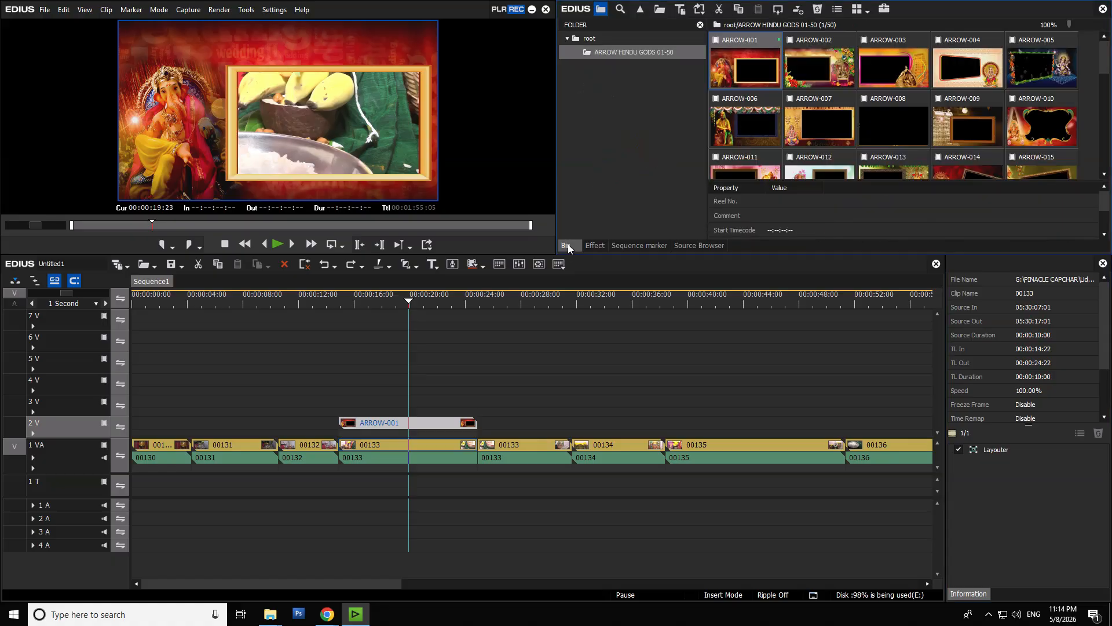
pyautogui.click(836, 115)
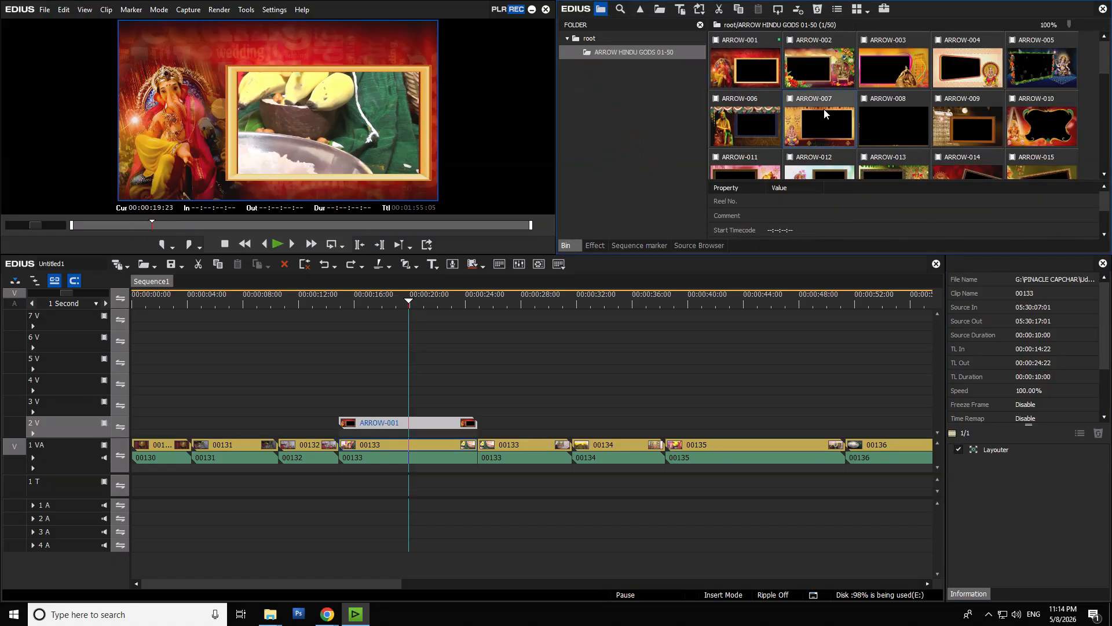
pyautogui.click(986, 125)
pyautogui.hotkey('ctrl', 'a')
pyautogui.hotkey('ctrl', 's')
pyautogui.press('Delete')
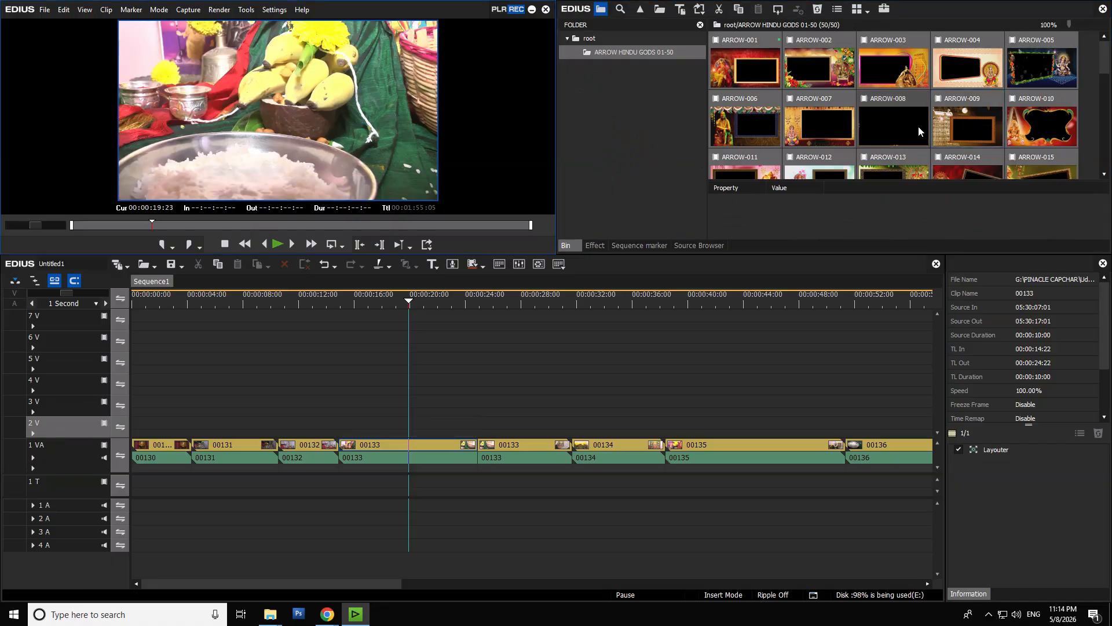
pyautogui.hotkey('ctrl', 'z')
pyautogui.press('Delete')
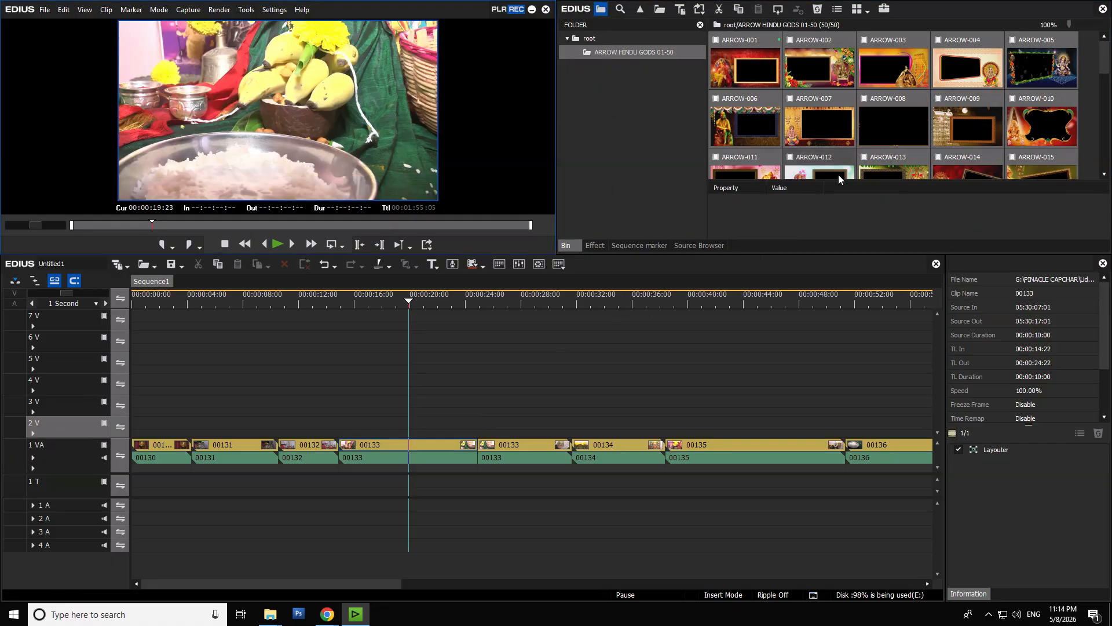
pyautogui.press('Delete')
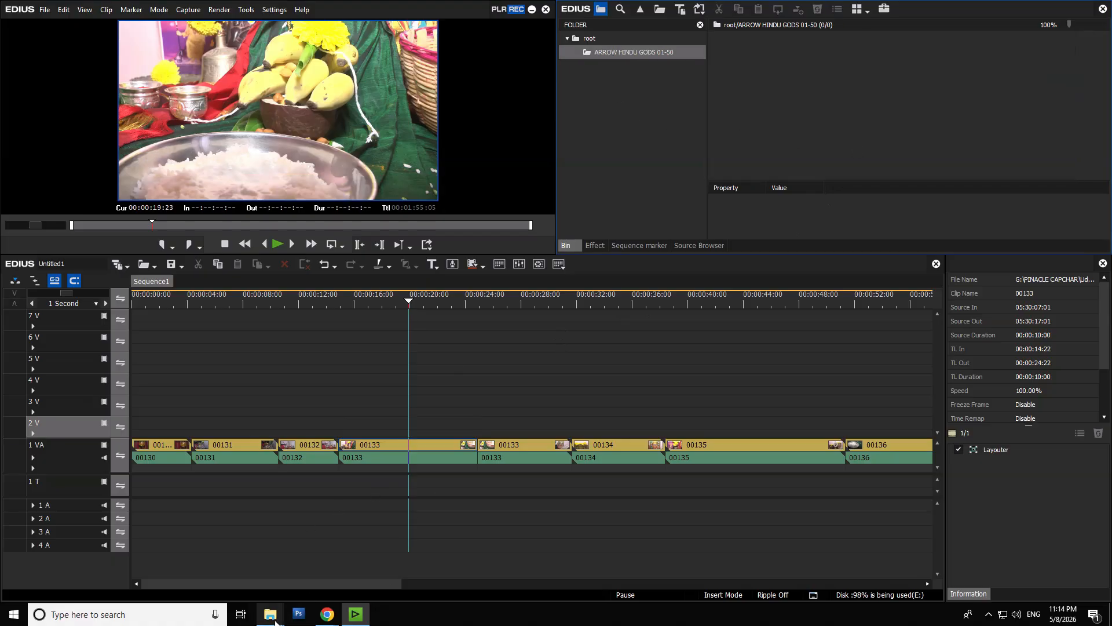
# - Match the bin folder's name to the ARROW HINDU GODS 01-50 folder found in 001- KVS Pro in File Explorer
pyautogui.moveTo(271, 614)
pyautogui.click(231, 570)
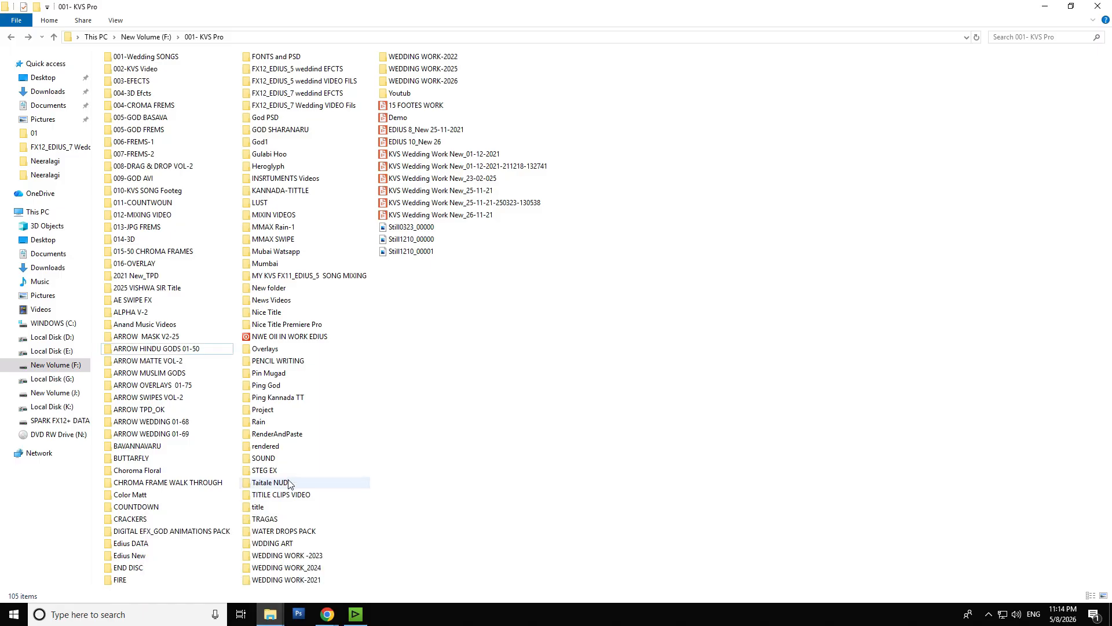
pyautogui.click(196, 352)
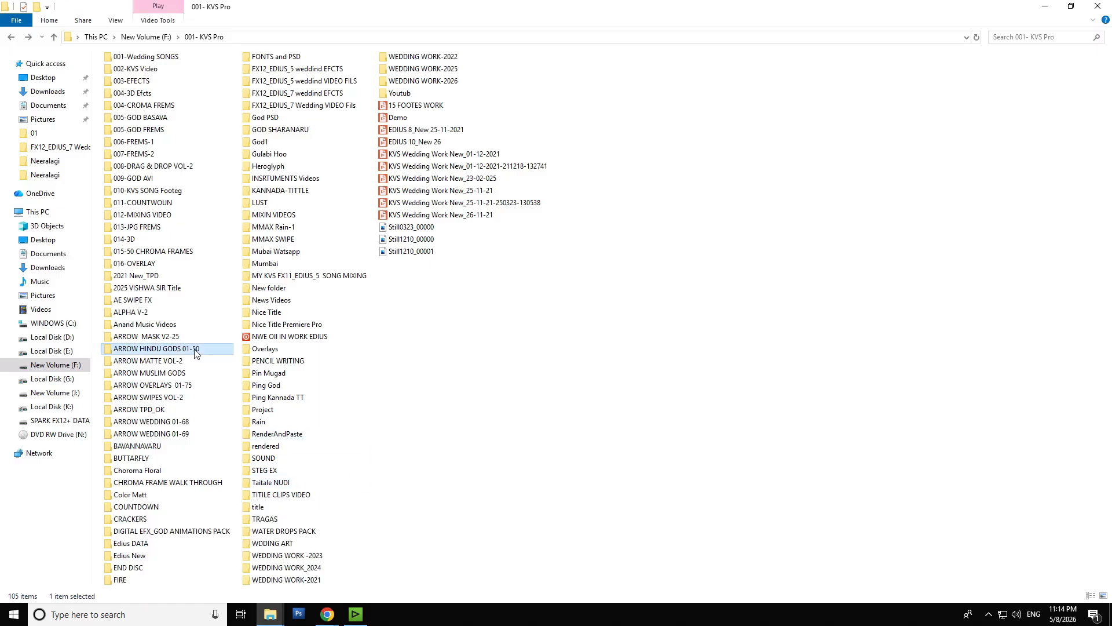
pyautogui.click(196, 351)
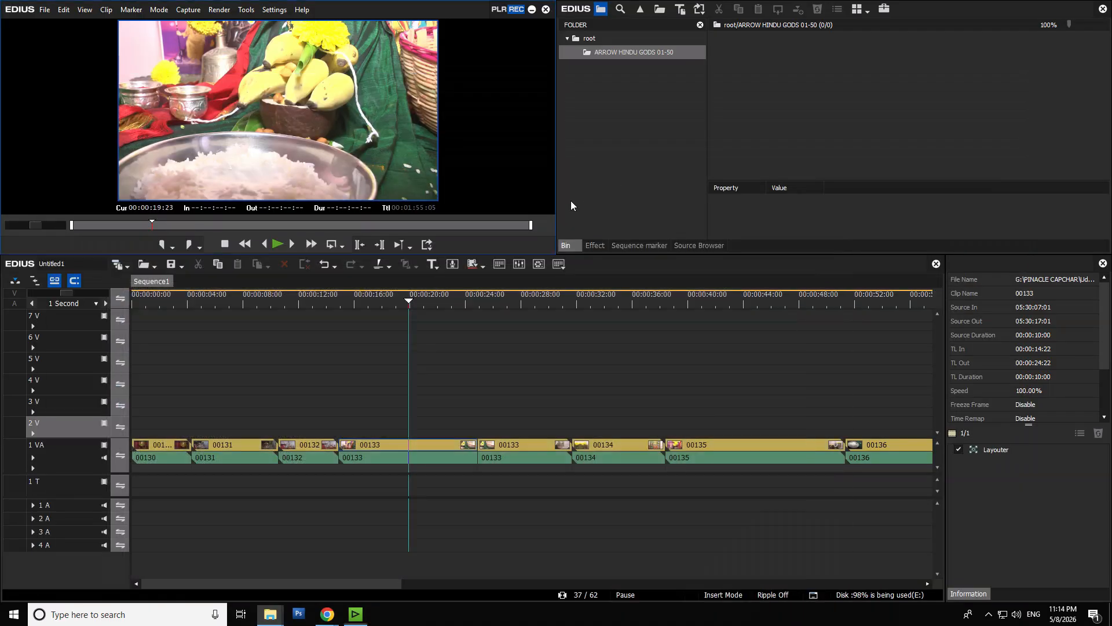
pyautogui.click(1044, 6)
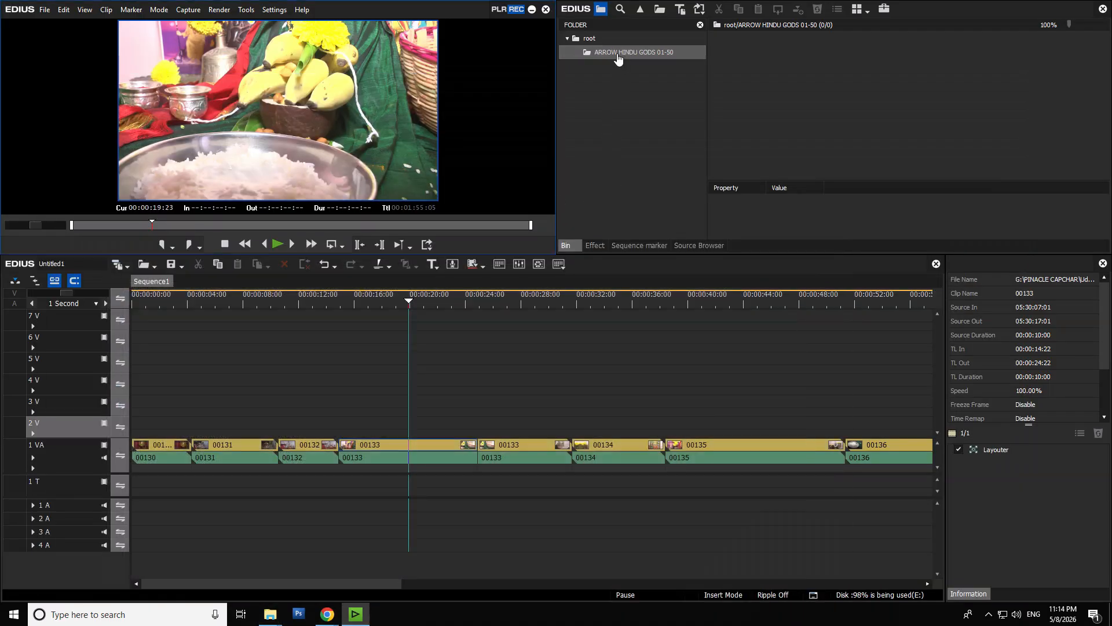
pyautogui.click(617, 52)
pyautogui.press('End')
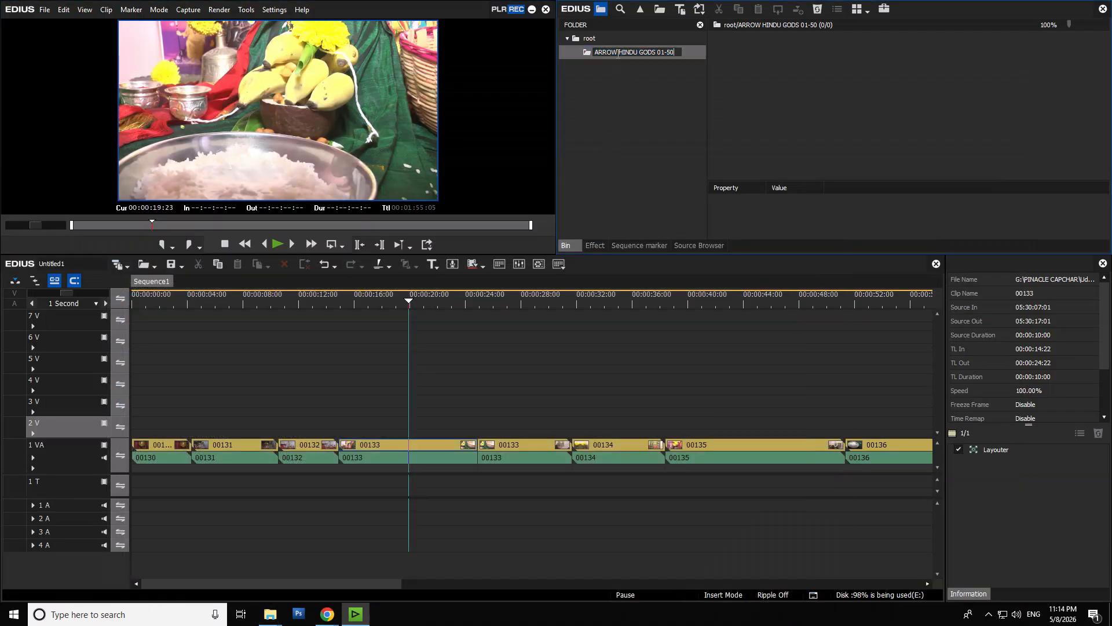
pyautogui.press('Return')
# - Try to import the frame clips ARROW-001 to ARROW-050 together into the ARROW HINDU GODS 01-50 bin folder
pyautogui.doubleClick(812, 97)
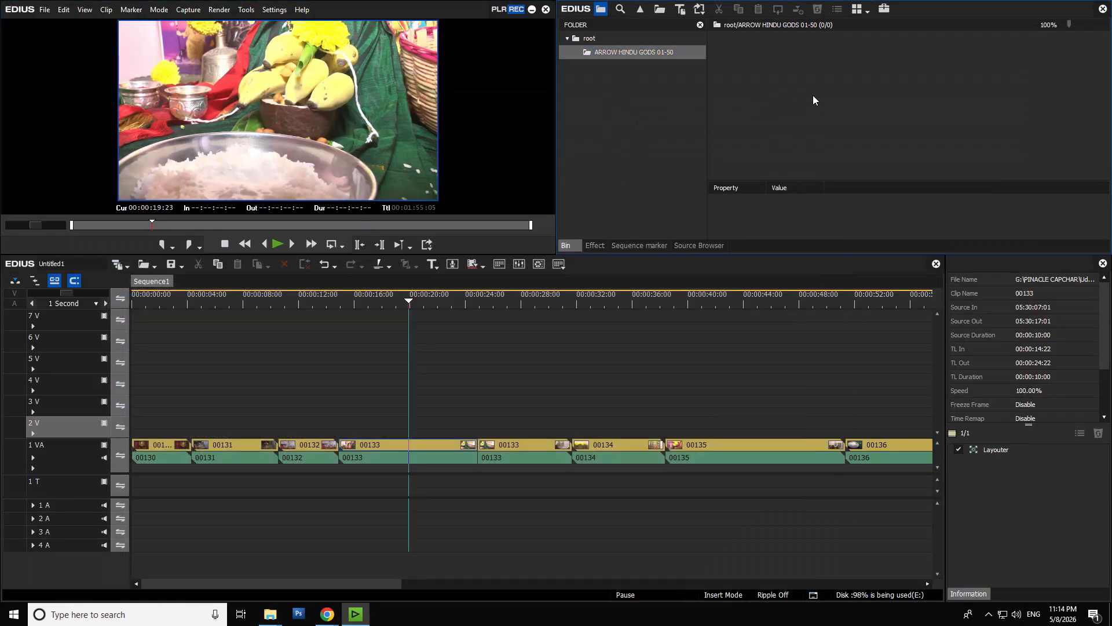
pyautogui.click(395, 114)
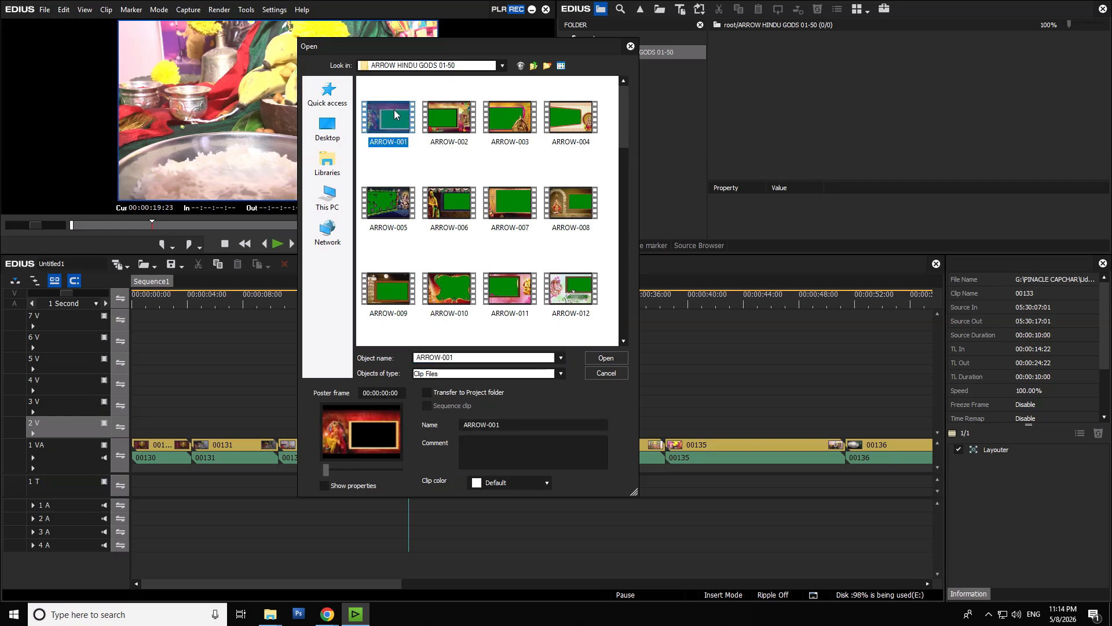
pyautogui.scroll(-5, 550, 313)
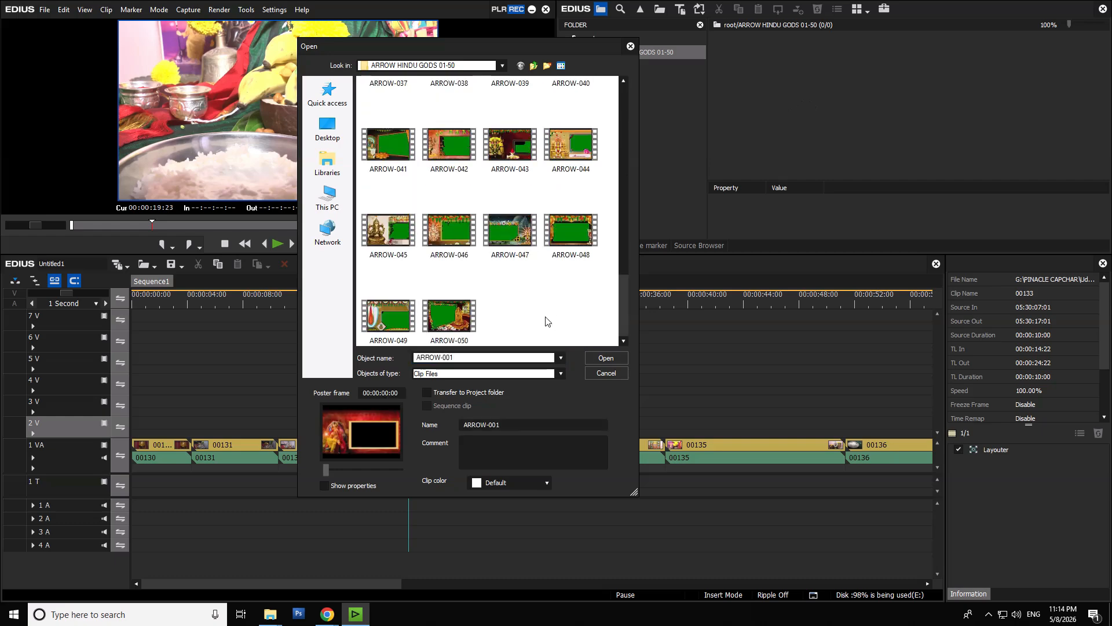
pyautogui.keyDown('shift'); pyautogui.click(447, 328); pyautogui.keyUp('shift')
pyautogui.click(612, 356)
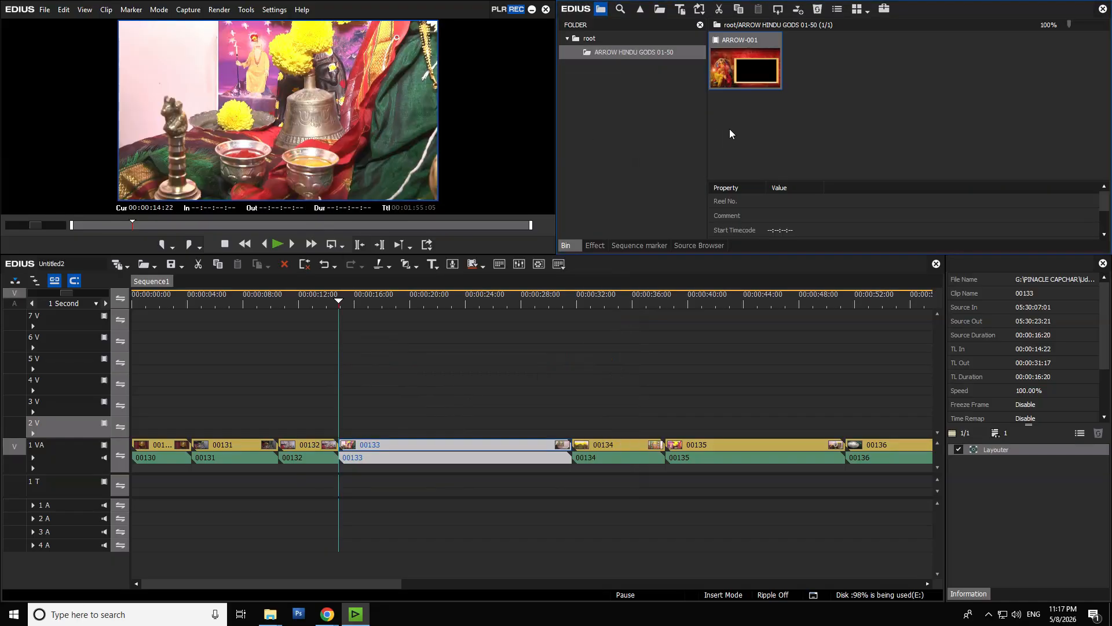
# - Add the single frame clip ARROW-002 to the ARROW HINDU GODS 01-50 bin folder
pyautogui.click(829, 96)
pyautogui.doubleClick(829, 96)
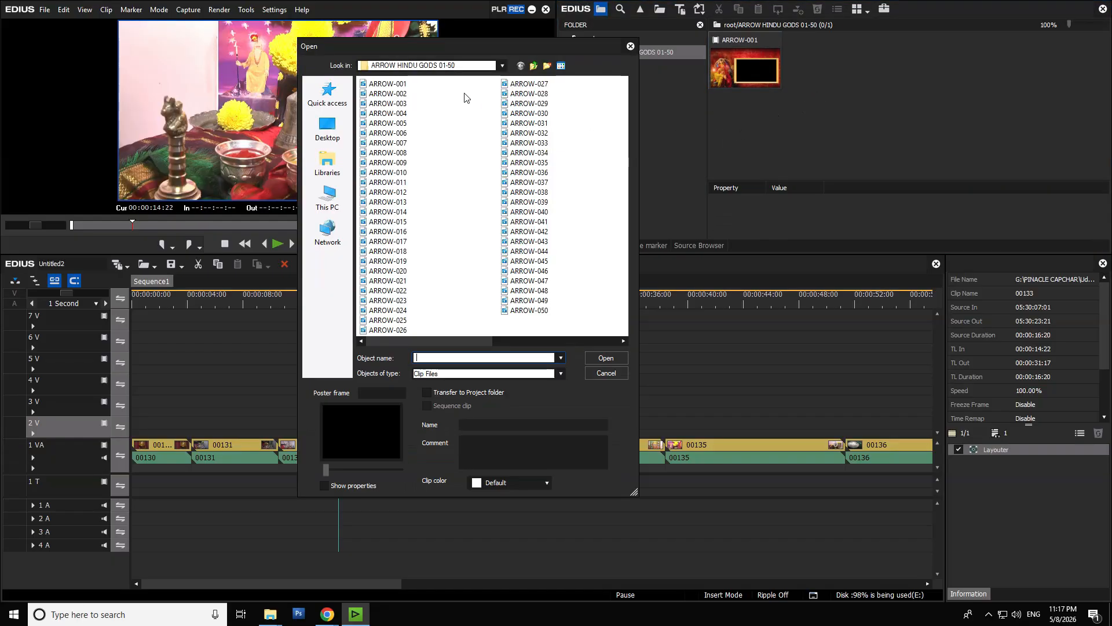
pyautogui.doubleClick(405, 95)
pyautogui.click(884, 130)
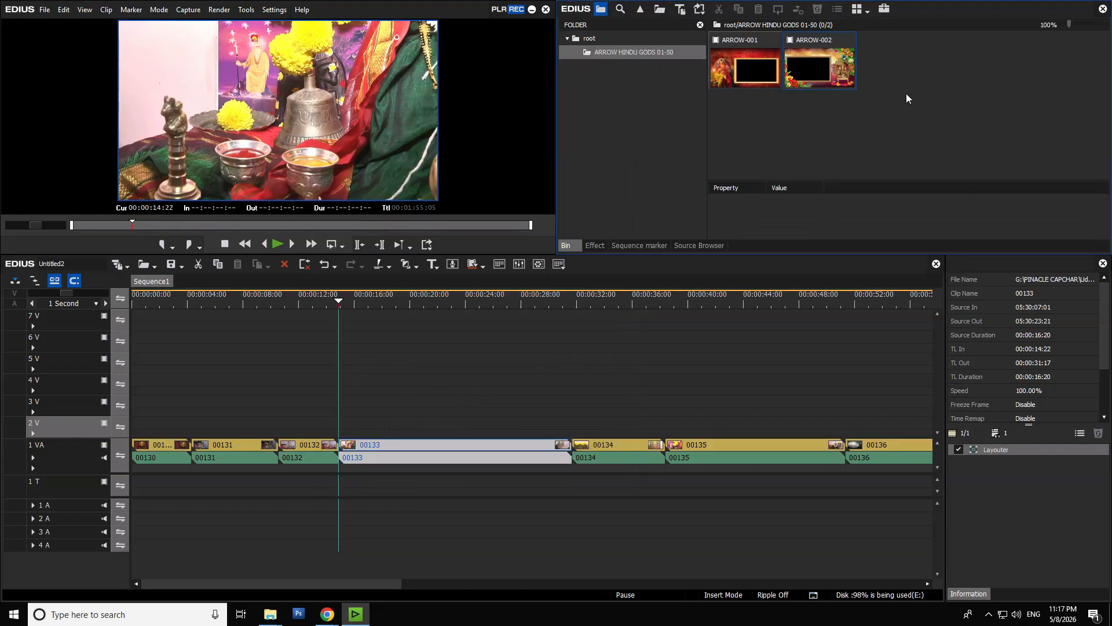
# - Import the remaining frame clips, ARROW-003 to ARROW-050, into the bin folder and look through their thumbnails
pyautogui.doubleClick(906, 93)
pyautogui.click(398, 104)
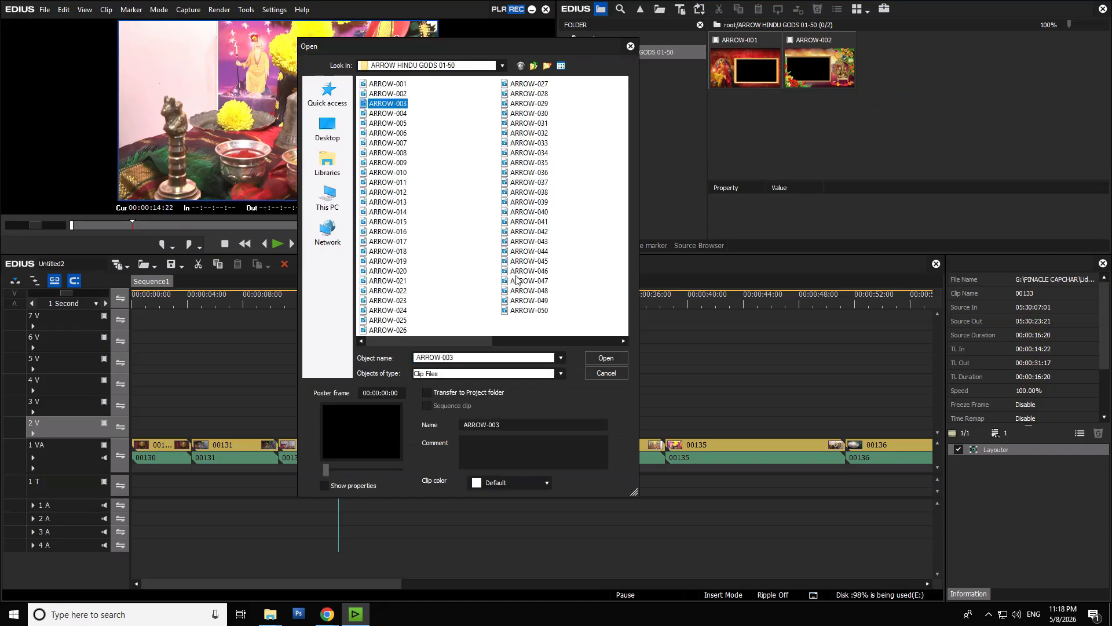
pyautogui.keyDown('shift'); pyautogui.click(529, 311); pyautogui.keyUp('shift')
pyautogui.click(615, 358)
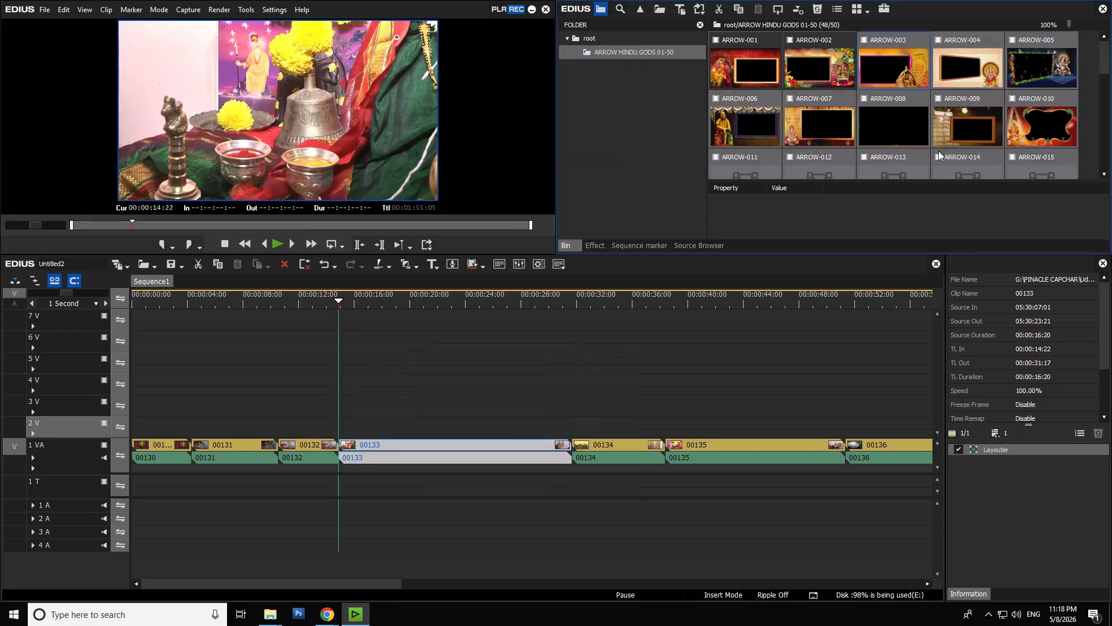
pyautogui.scroll(-8, 857, 133)
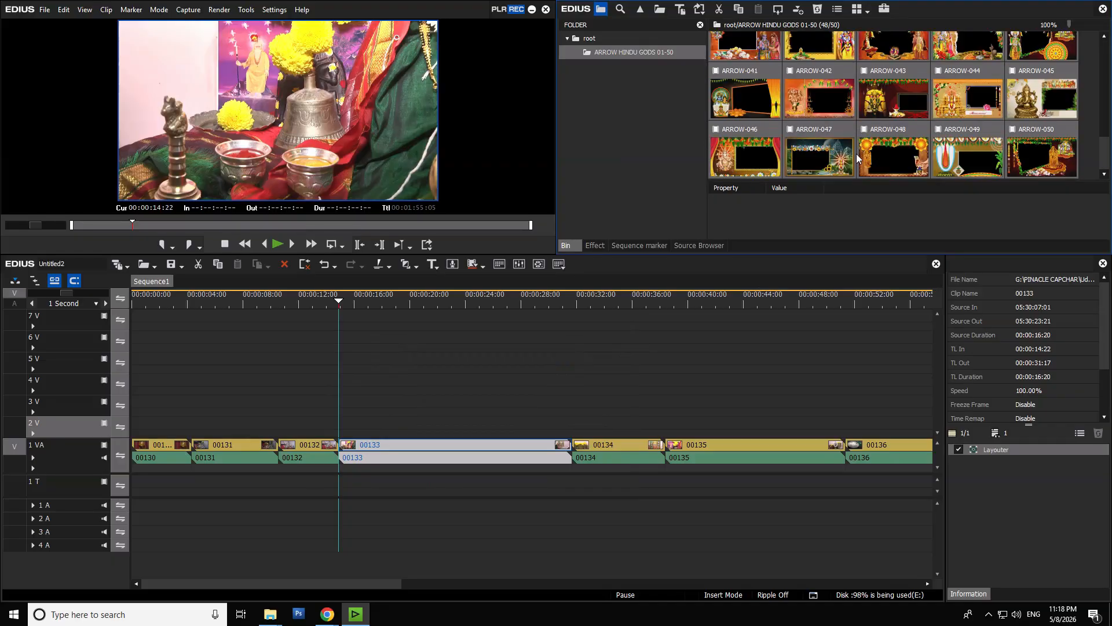
pyautogui.scroll(8, 857, 158)
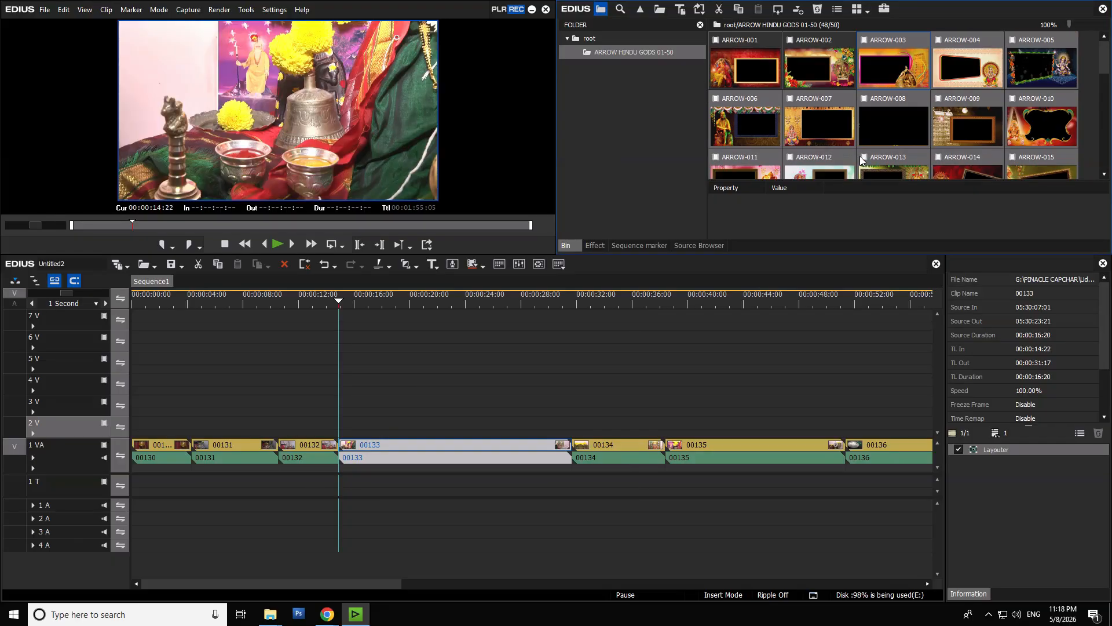
pyautogui.scroll(-8, 861, 161)
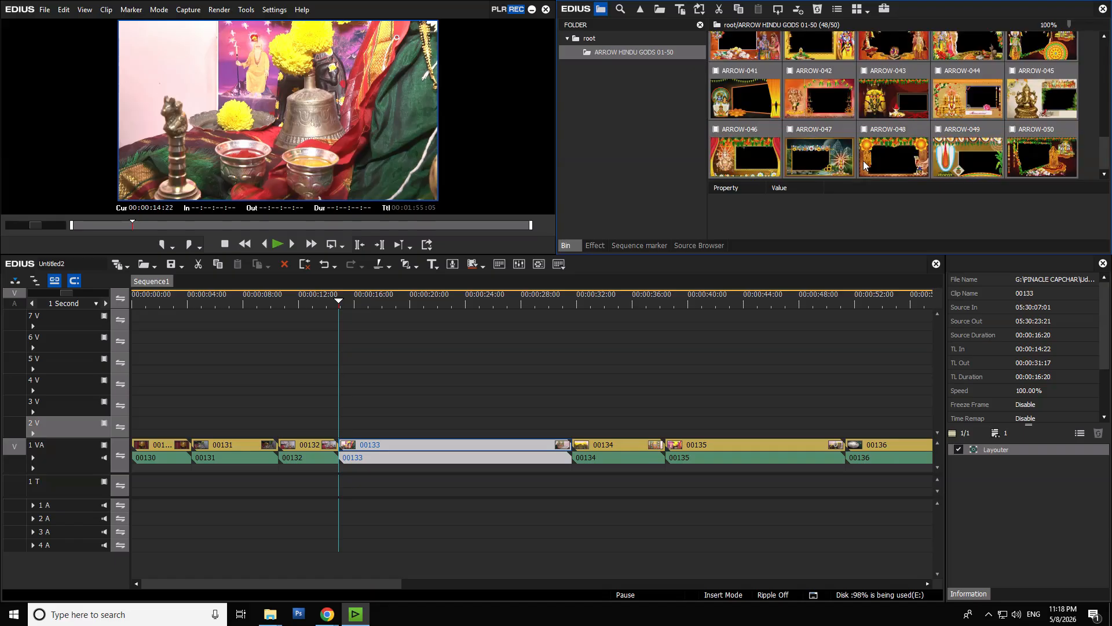
# - Import ARROW-001 and ARROW-002 once more, one at a time, after ARROW-050 in the bin
pyautogui.doubleClick(1090, 151)
pyautogui.doubleClick(398, 85)
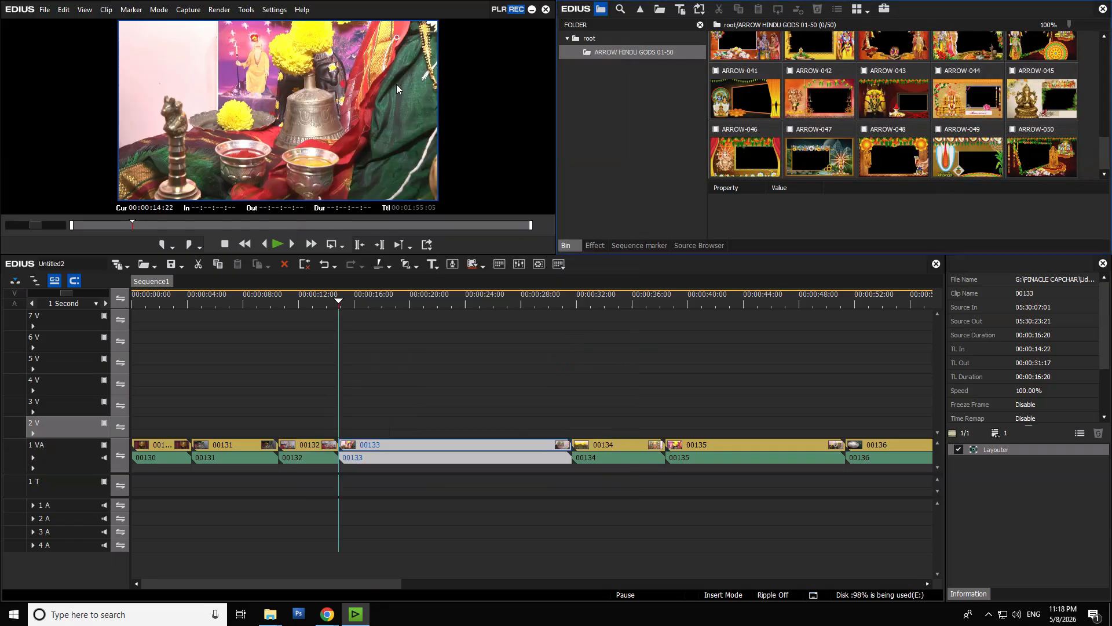
pyautogui.doubleClick(828, 162)
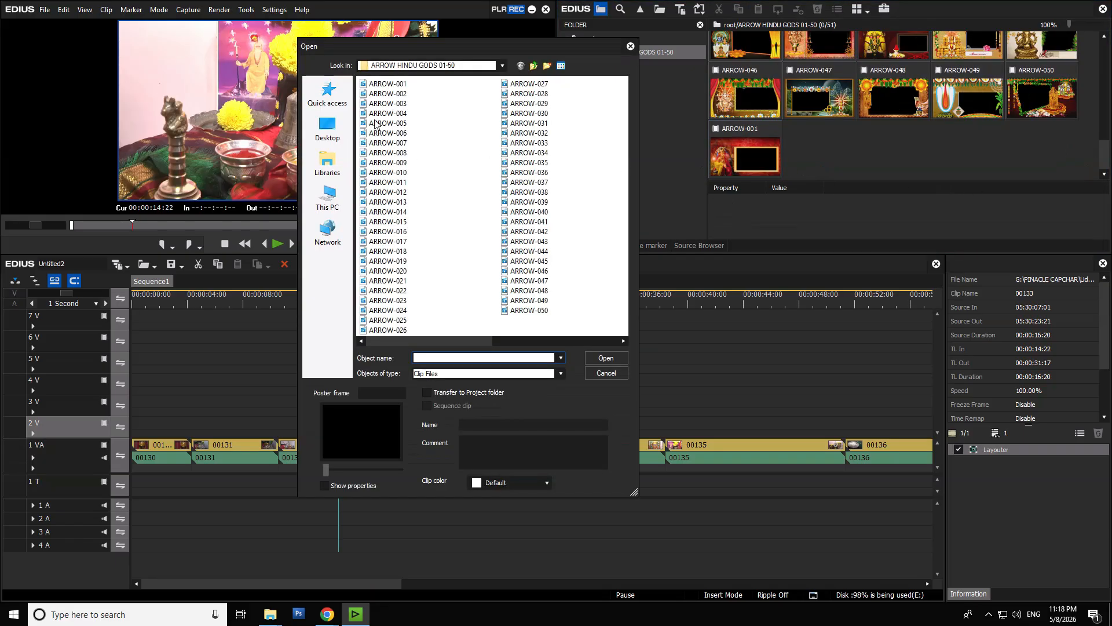
pyautogui.doubleClick(398, 96)
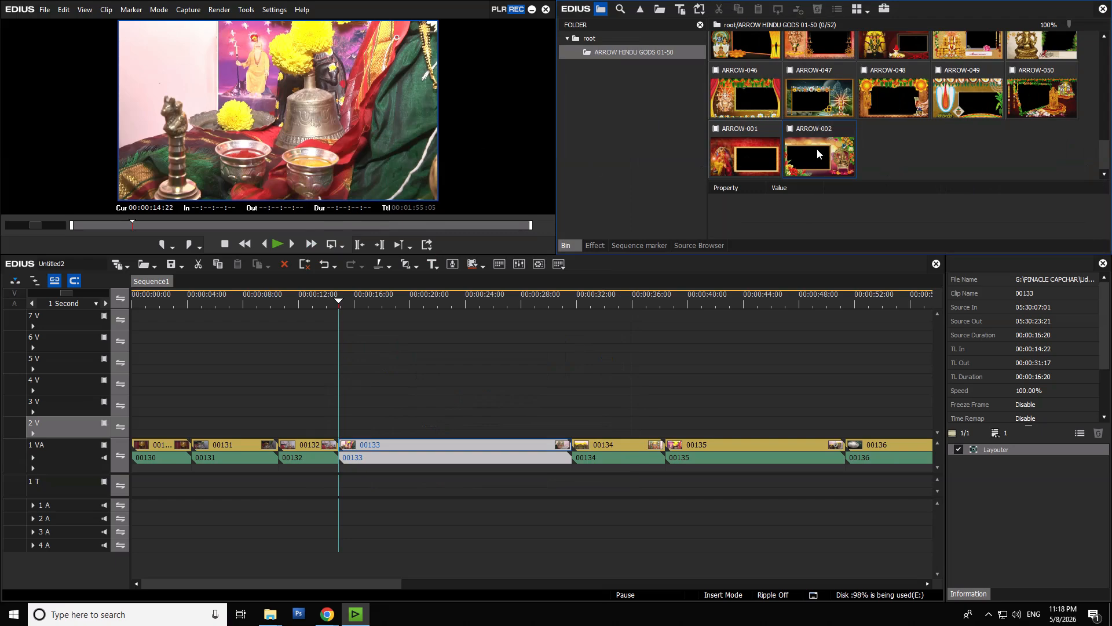
# - Place ARROW-002 on track 2 V at the start of clip 00133 and split clip 00133 at 00:00:24:22, where the frame ends
pyautogui.moveTo(819, 153); pyautogui.dragTo(341, 424)
pyautogui.click(471, 300)
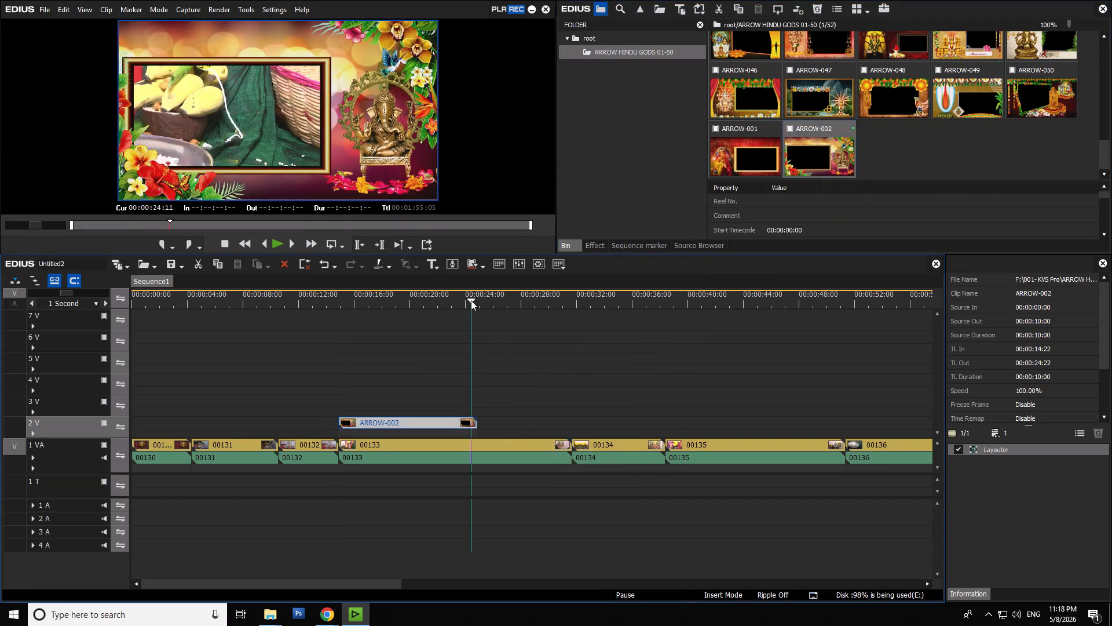
pyautogui.moveTo(471, 302); pyautogui.dragTo(477, 301)
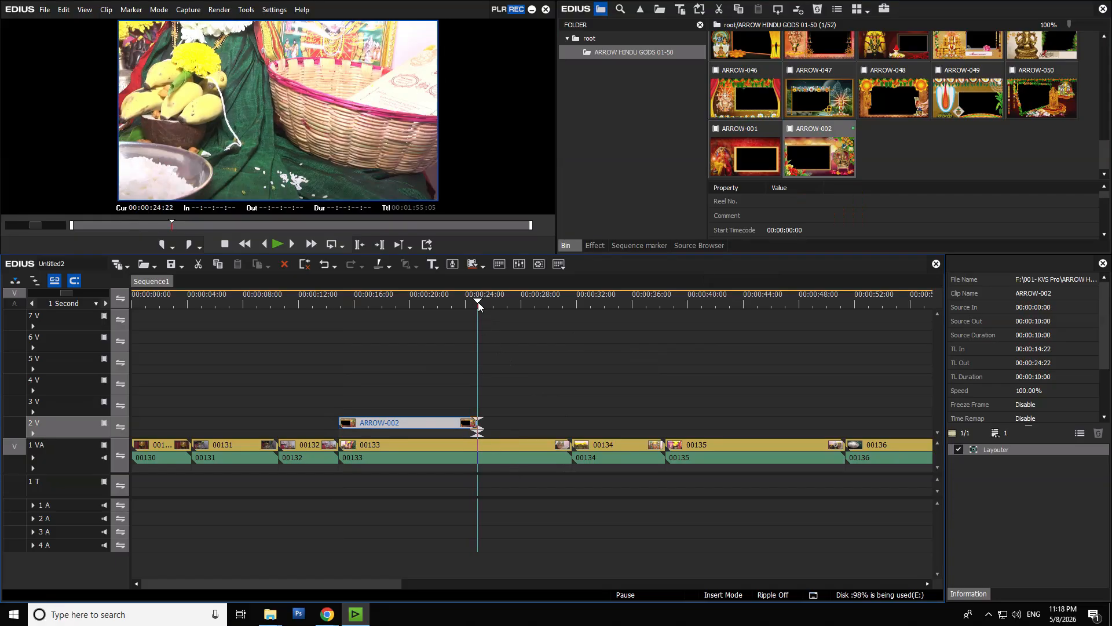
pyautogui.click(496, 447)
pyautogui.press('c')
pyautogui.click(456, 450)
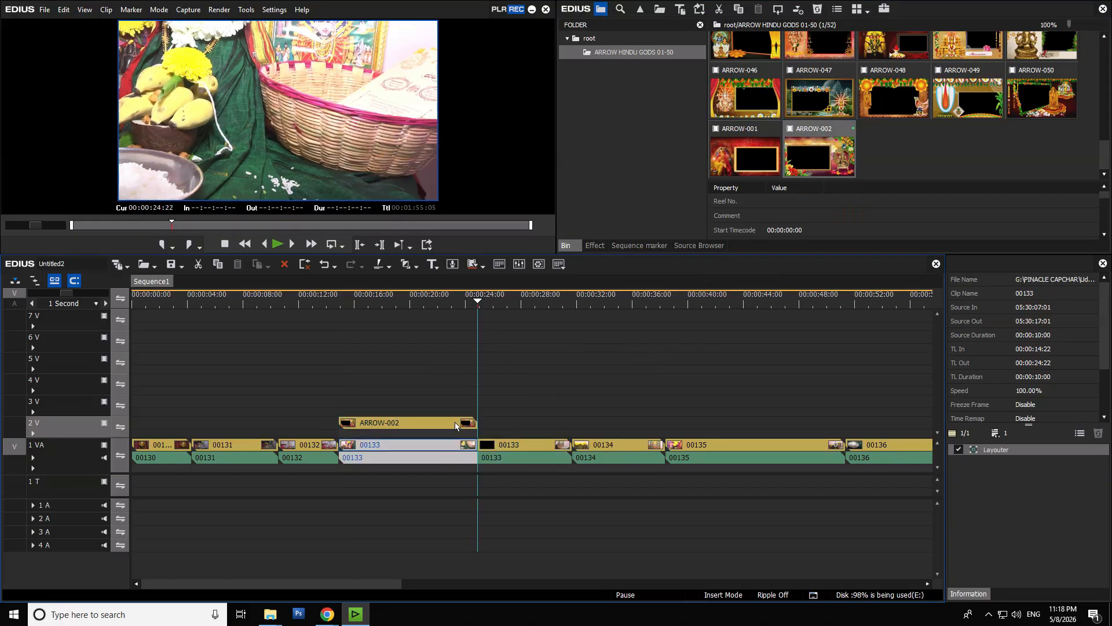
pyautogui.click(417, 299)
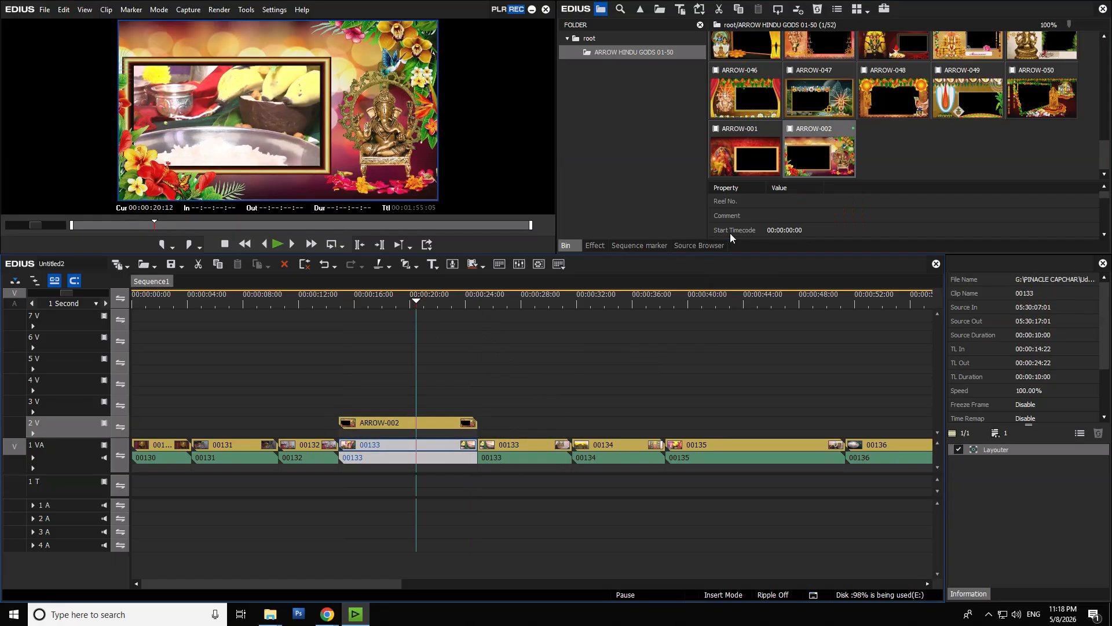
# - Import the effect preset file ARROW HINDU GODS 01-50 from the ARROW TPD_OK folder into the Keyers effects
pyautogui.click(596, 246)
pyautogui.scroll(-1, 627, 176)
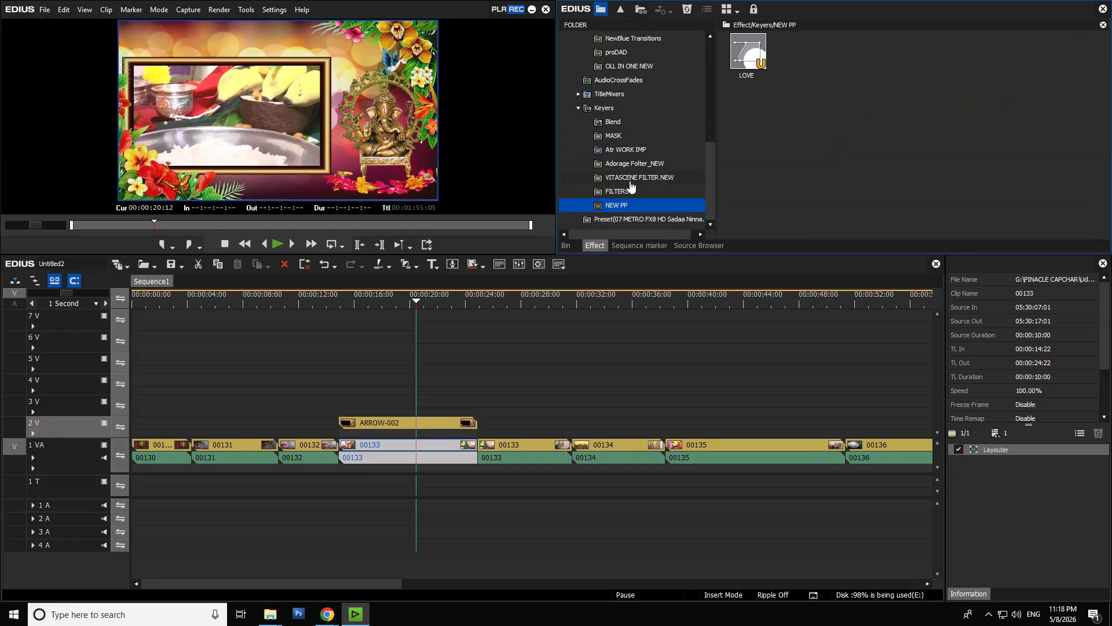
pyautogui.click(602, 110)
pyautogui.rightClick(602, 112)
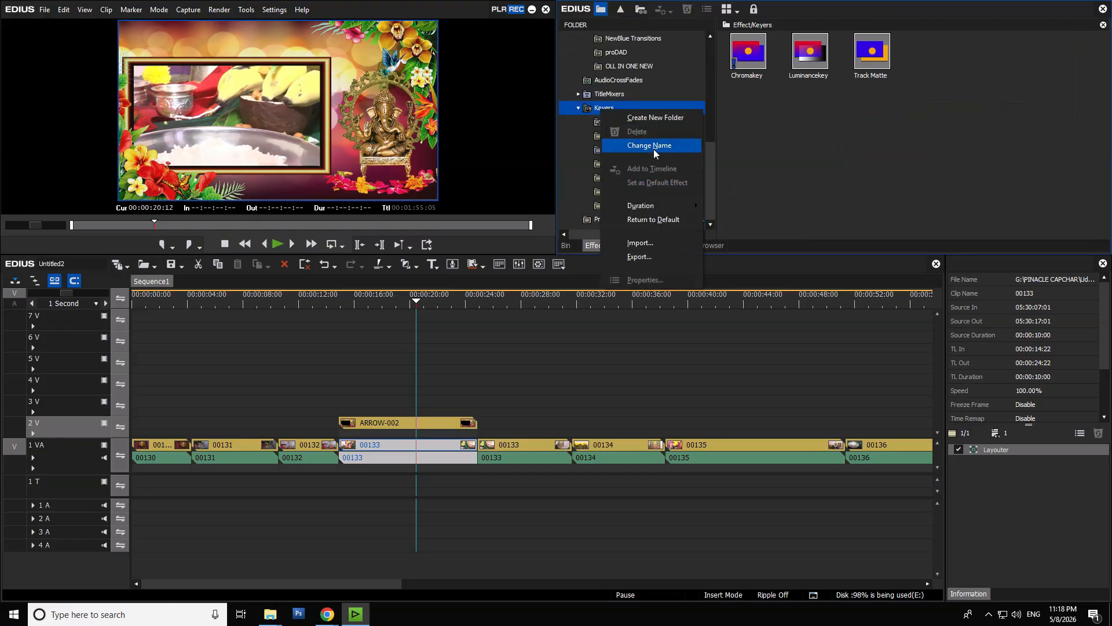
pyautogui.click(647, 244)
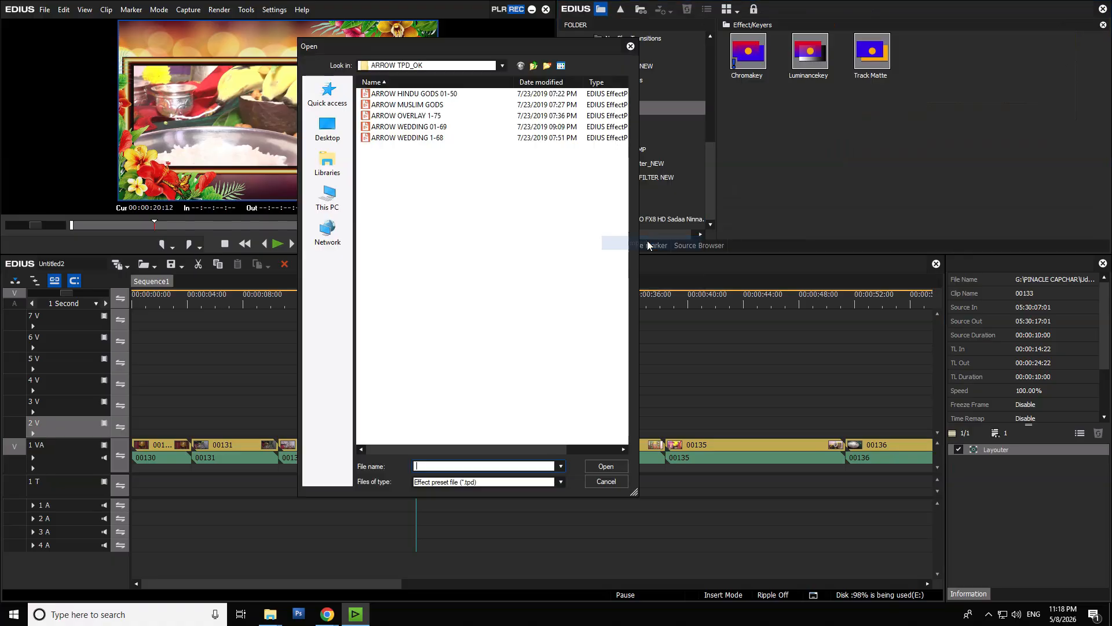
pyautogui.doubleClick(446, 93)
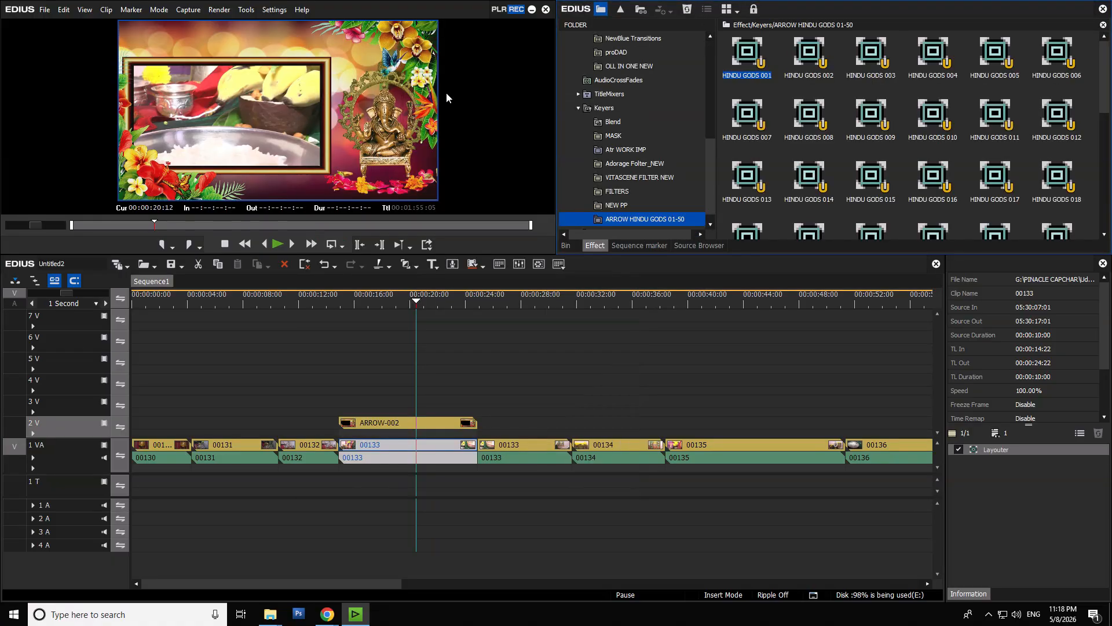
# - Apply the HINDU GODS 002 keyer preset to clip 00133 on track 1 VA beneath the ARROW-002 frame
pyautogui.click(422, 423)
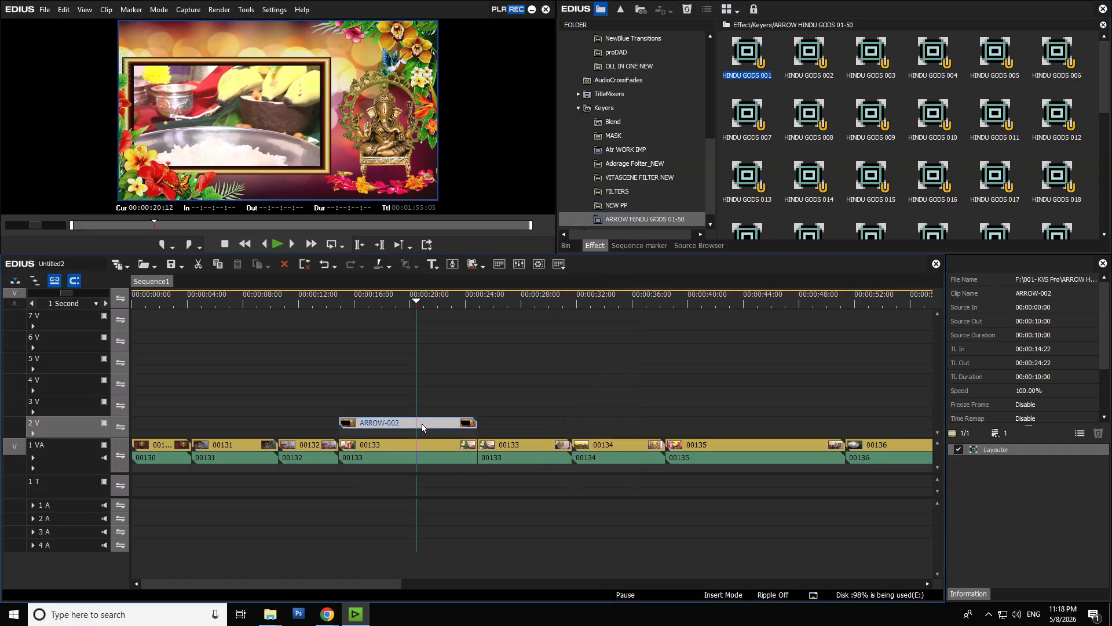
pyautogui.click(428, 446)
pyautogui.click(814, 72)
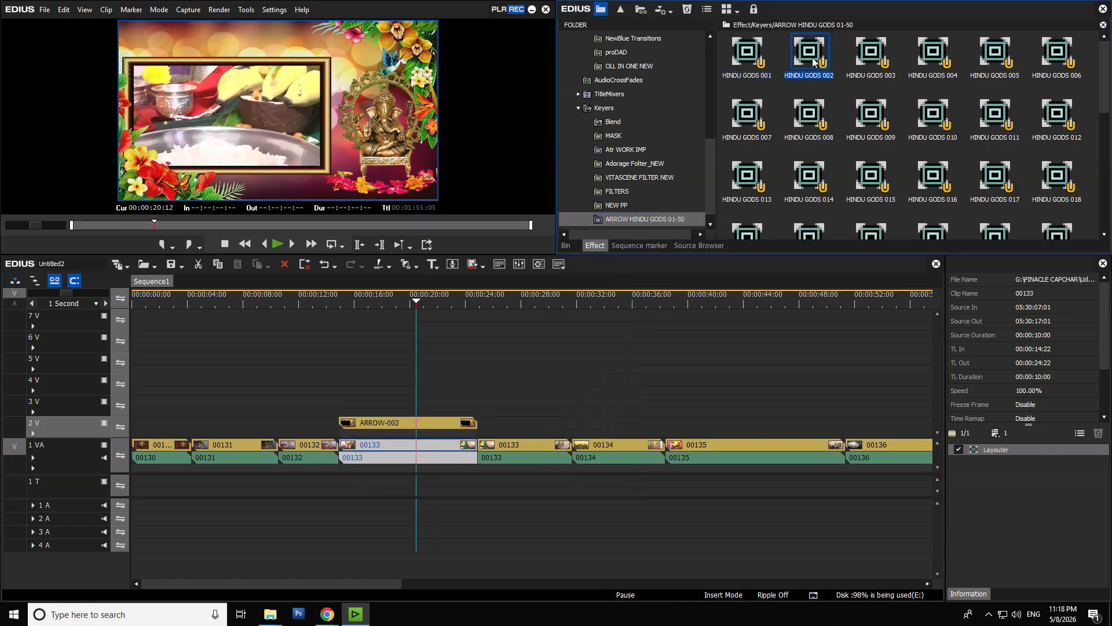
pyautogui.moveTo(814, 73); pyautogui.dragTo(424, 445)
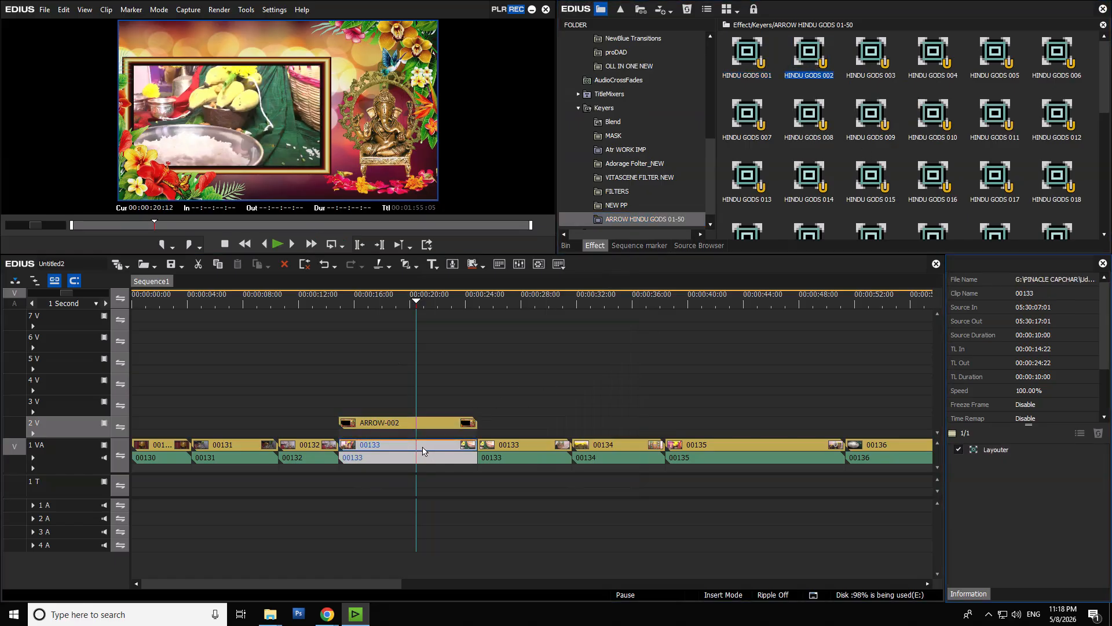
# - Temporarily move ARROW-002 away from clip 00133 to inspect the keyed video, return it to 00:00:14:22 on track 2 V, and play the section
pyautogui.moveTo(415, 294); pyautogui.dragTo(413, 328)
pyautogui.moveTo(435, 424); pyautogui.dragTo(669, 405)
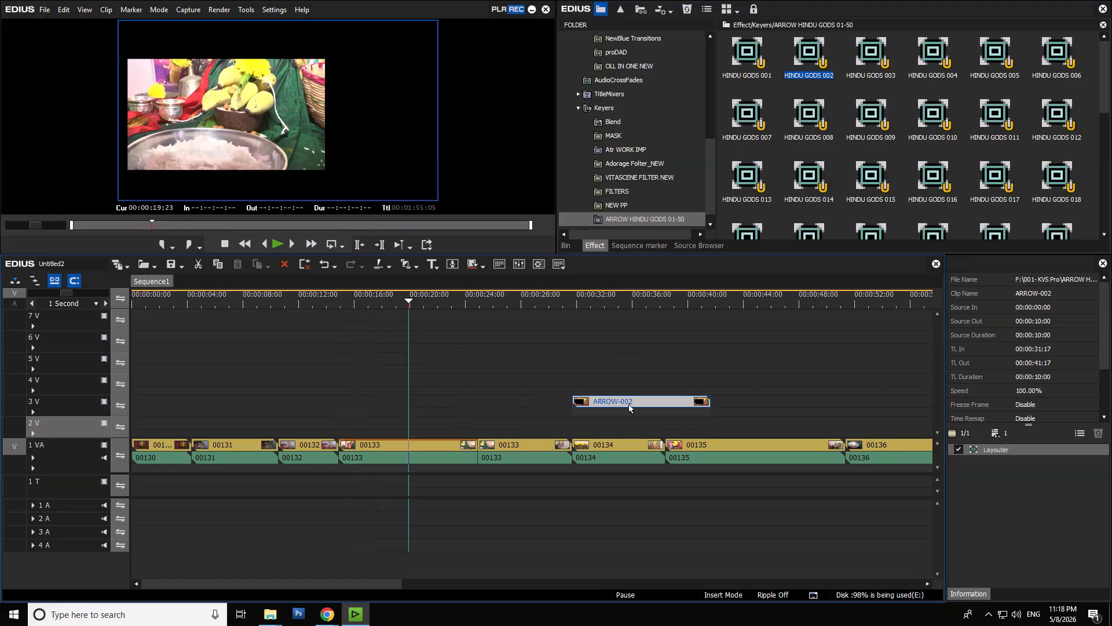
pyautogui.click(636, 302)
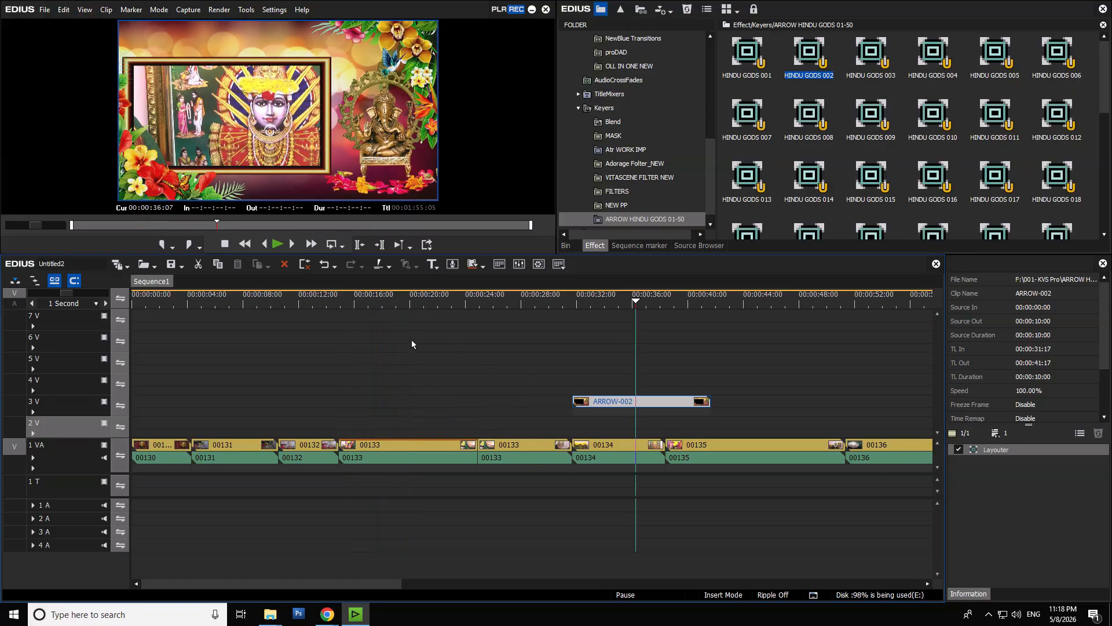
pyautogui.click(376, 302)
pyautogui.moveTo(618, 401); pyautogui.dragTo(385, 422)
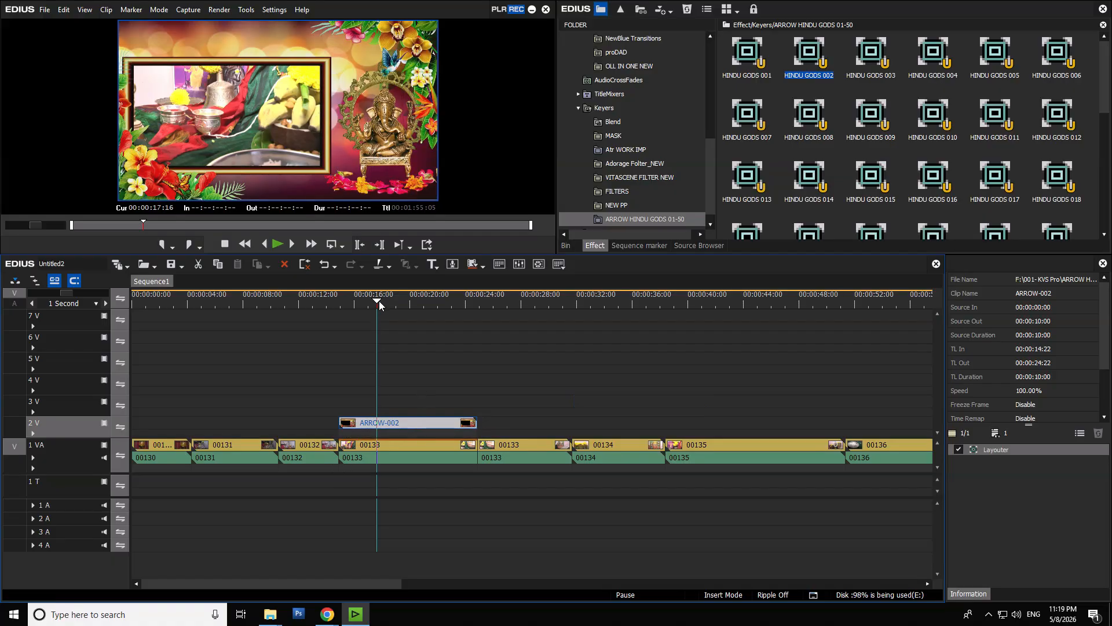
pyautogui.moveTo(379, 305); pyautogui.dragTo(312, 305)
pyautogui.press('space')
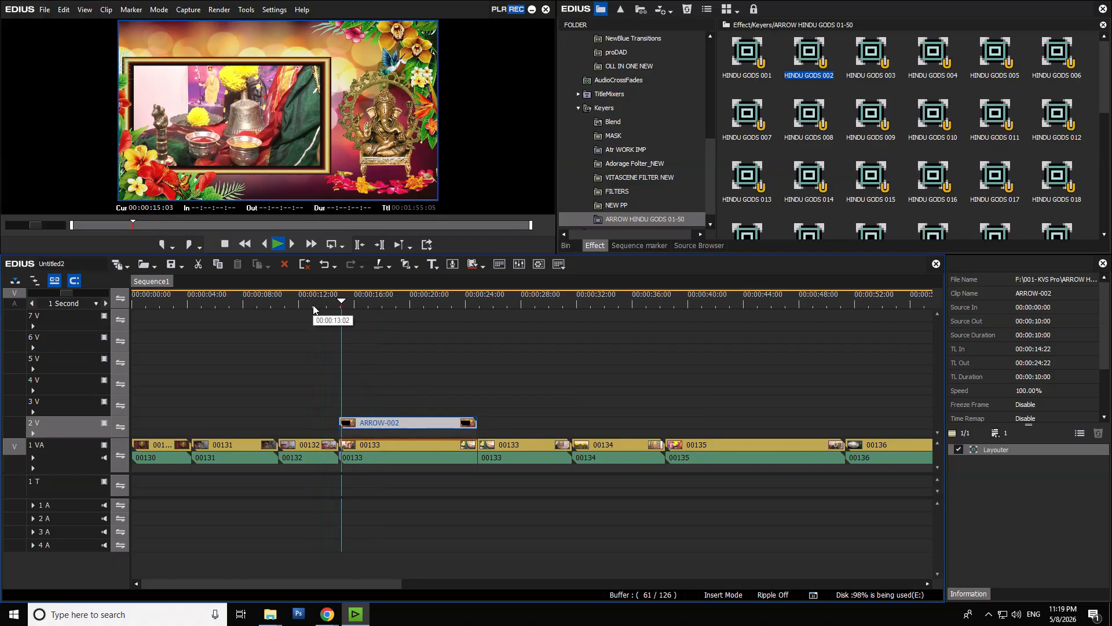
# - Move ARROW-002 to track 3 V and clip 00133 to track 2 V, both starting at 00:00:13:17 over the end of 00132, and preview the overlap
pyautogui.click(446, 399)
pyautogui.moveTo(405, 376); pyautogui.dragTo(389, 542)
pyautogui.moveTo(394, 422); pyautogui.dragTo(378, 399)
pyautogui.click(334, 300)
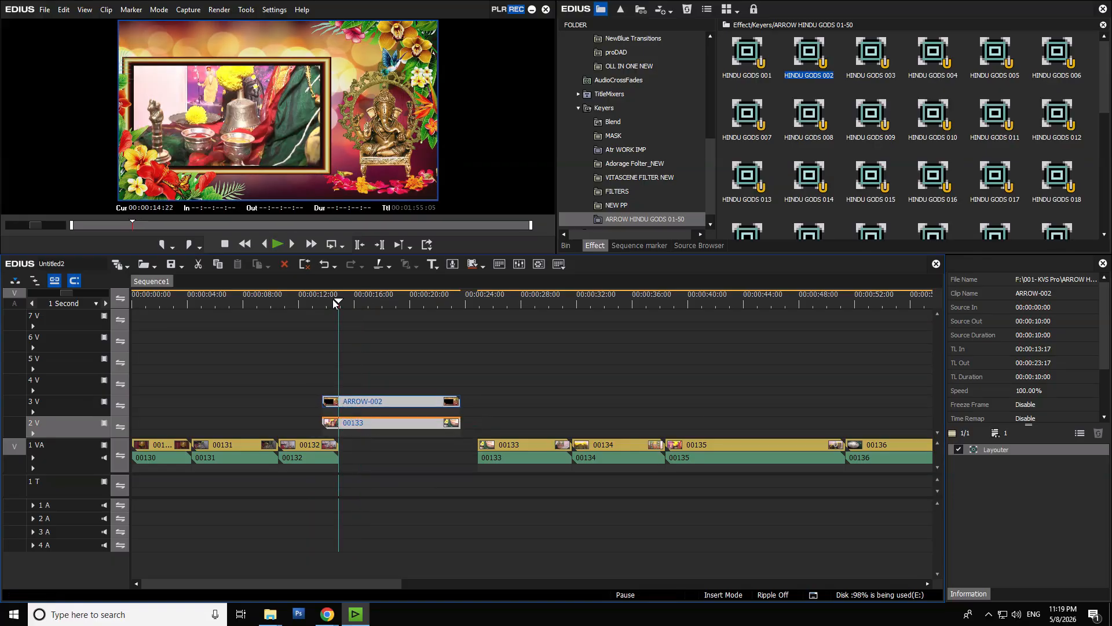
pyautogui.scroll(1, 429, 464)
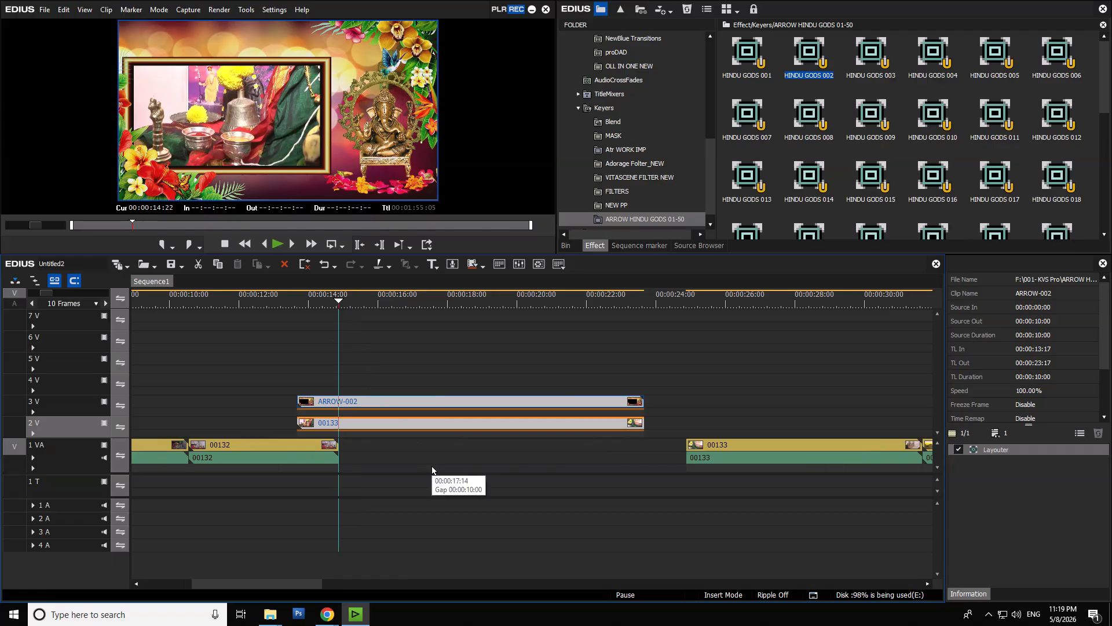
pyautogui.click(268, 302)
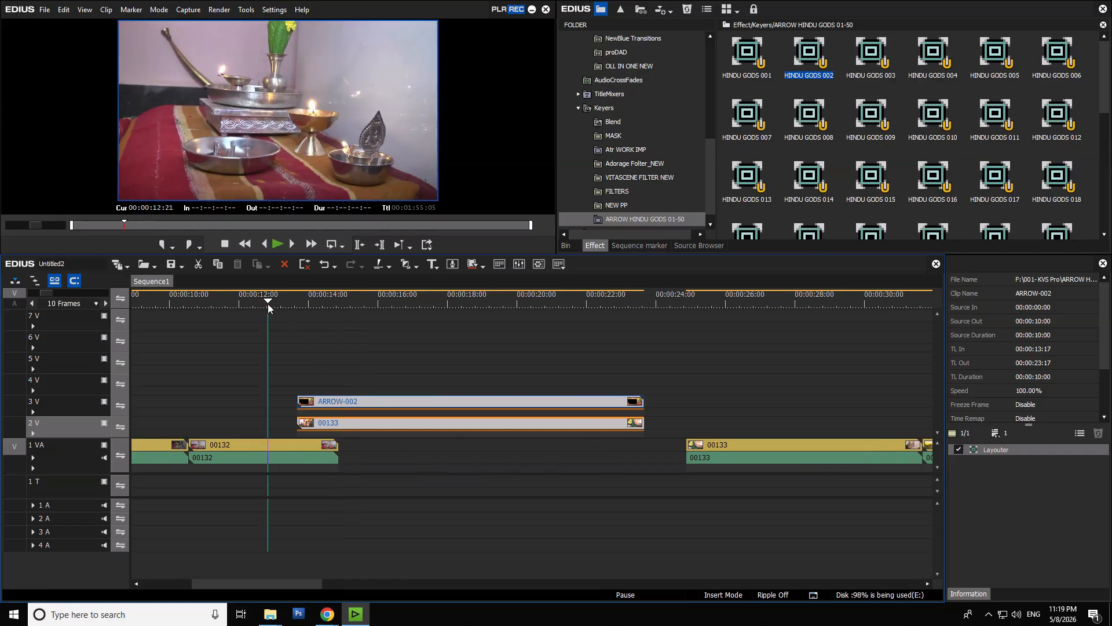
pyautogui.press('space')
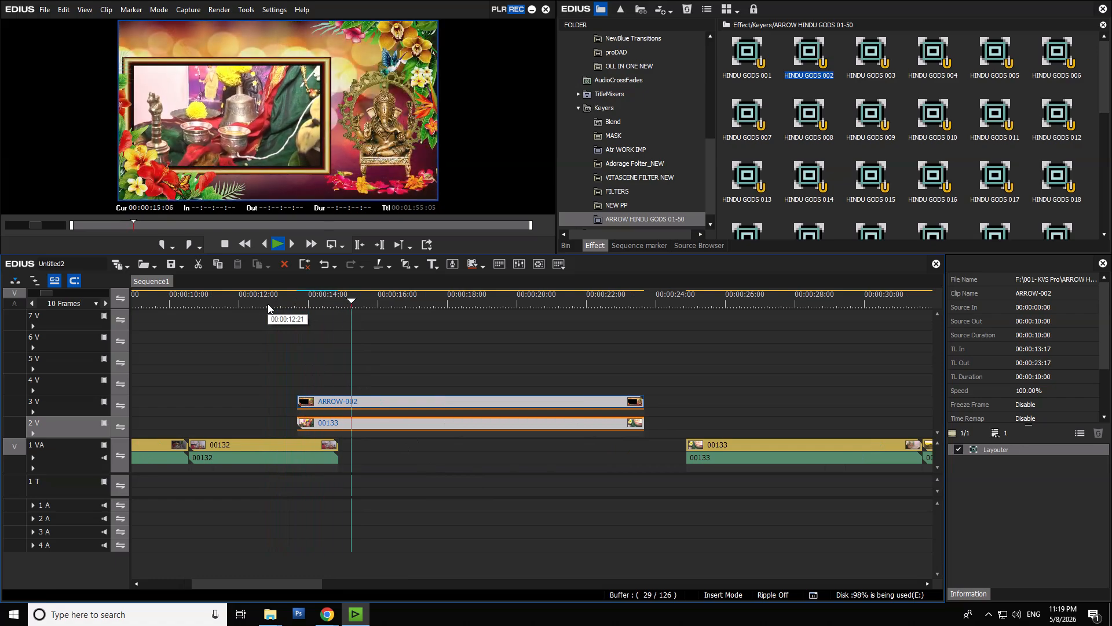
# - Shift the remaining part of 00133 and the clips after it earlier so they begin at 00:00:22:22 under the frame's end
pyautogui.click(616, 304)
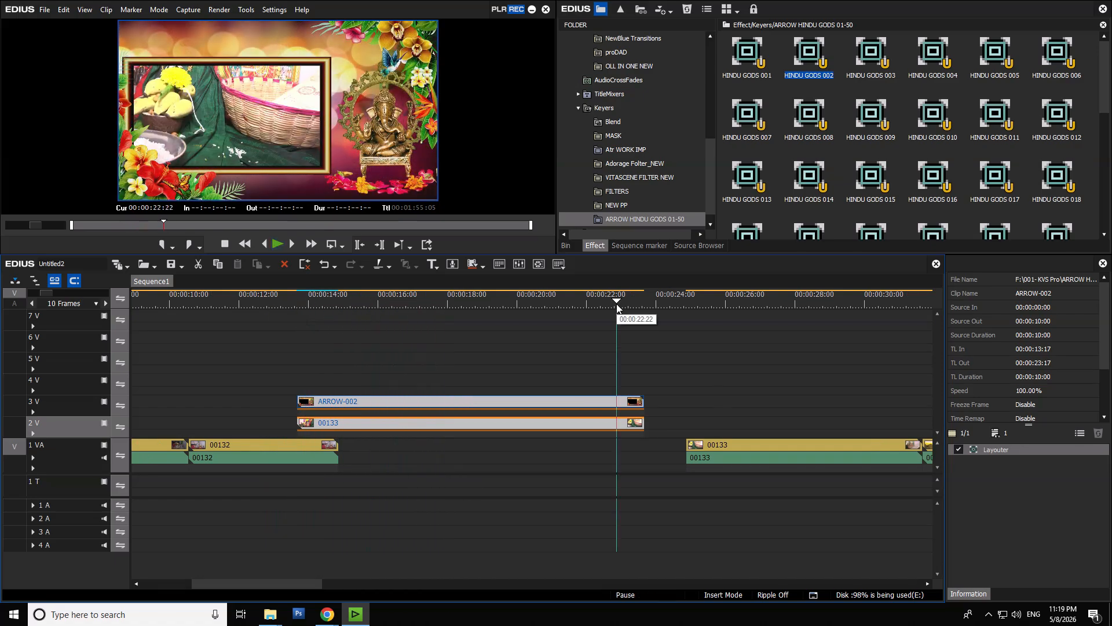
pyautogui.moveTo(720, 453); pyautogui.dragTo(616, 451)
pyautogui.scroll(-1, 839, 456)
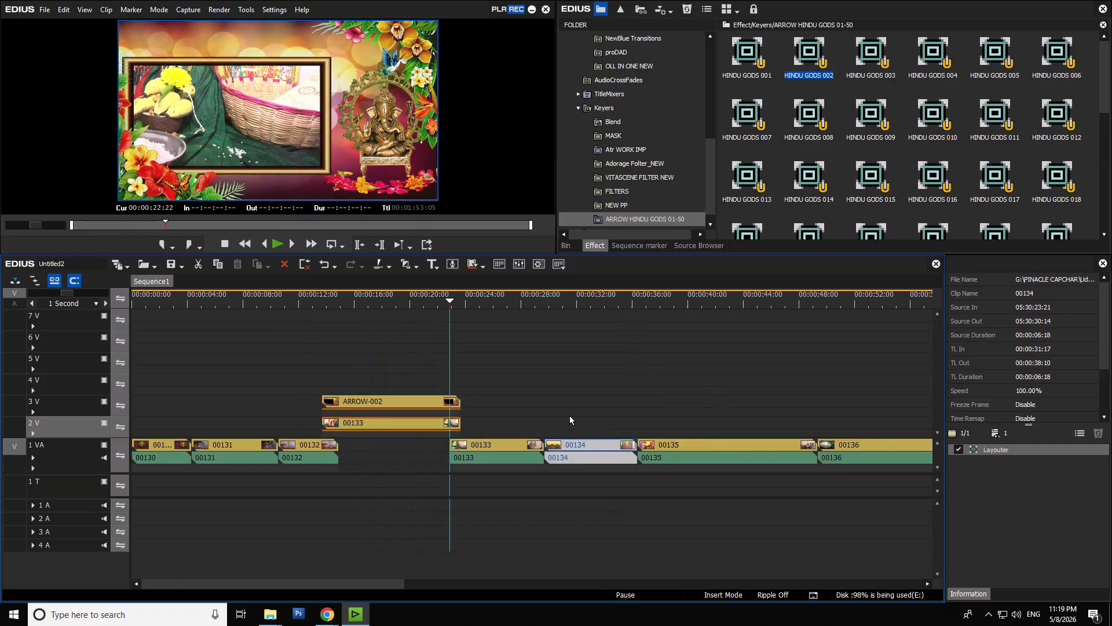
# - Play the frame's ending overlap, and preview the whole framed section in full screen from 00:00:12:22
pyautogui.click(413, 300)
pyautogui.press('space')
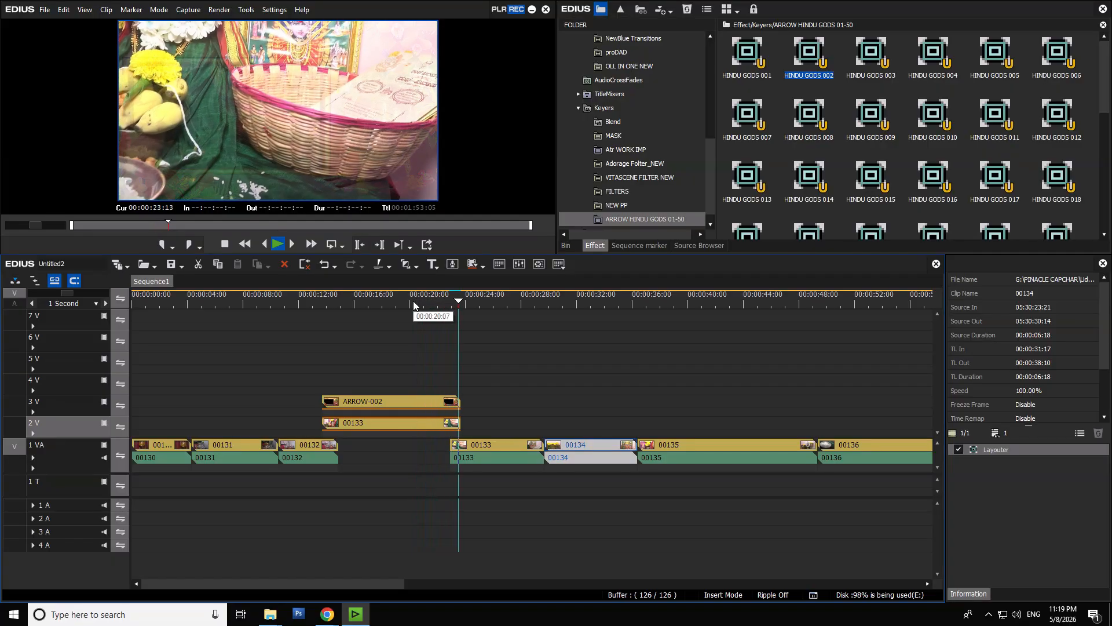
pyautogui.press('space')
pyautogui.click(311, 308)
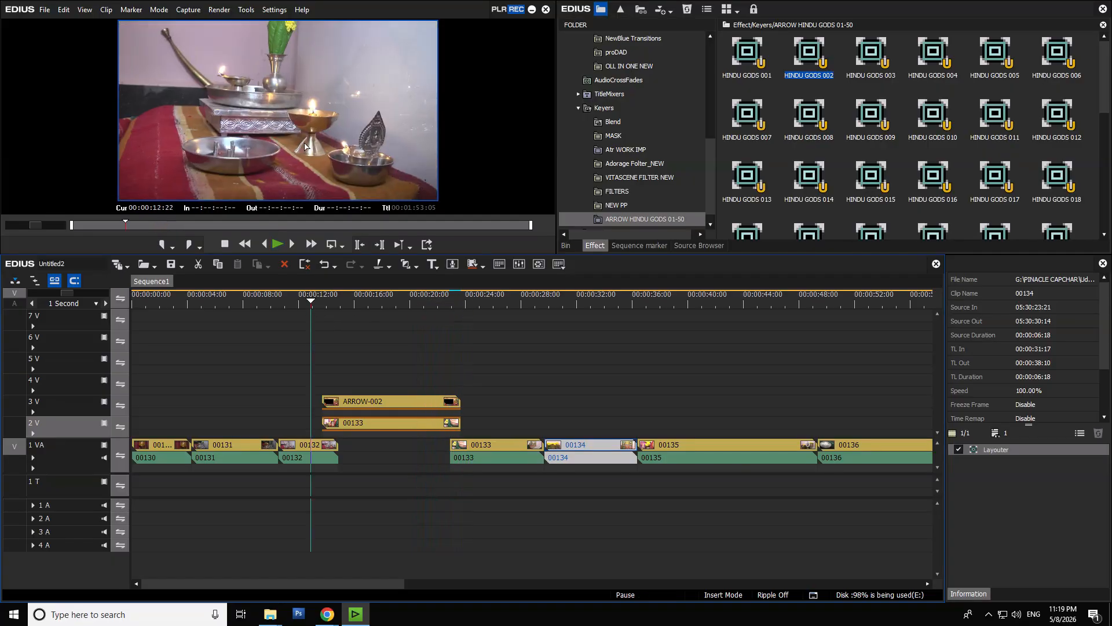
pyautogui.doubleClick(305, 143)
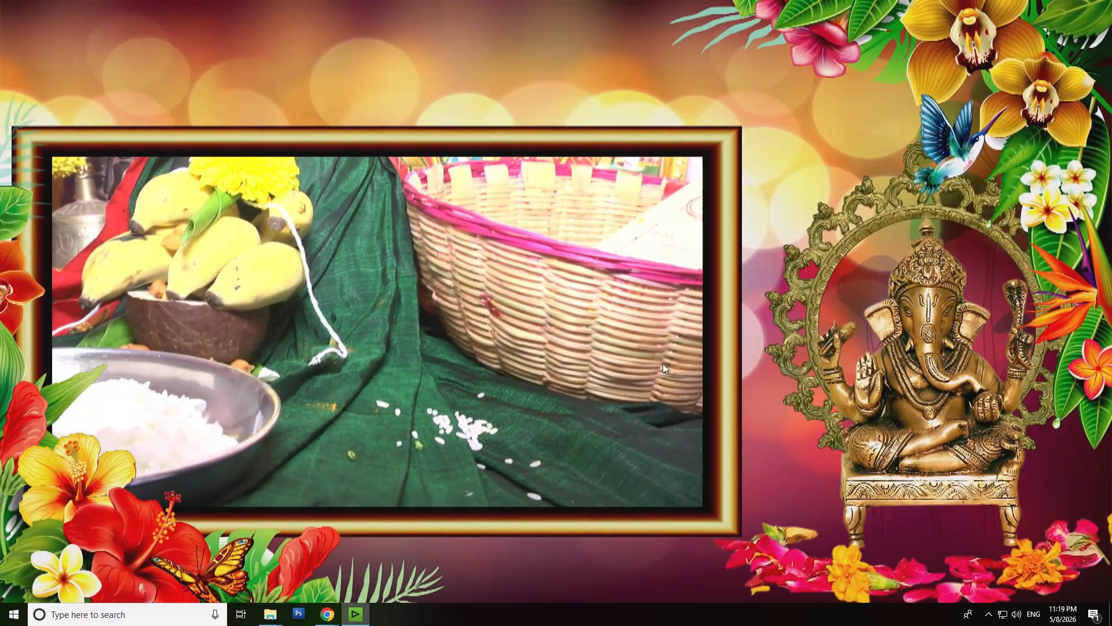
pyautogui.press('Escape')
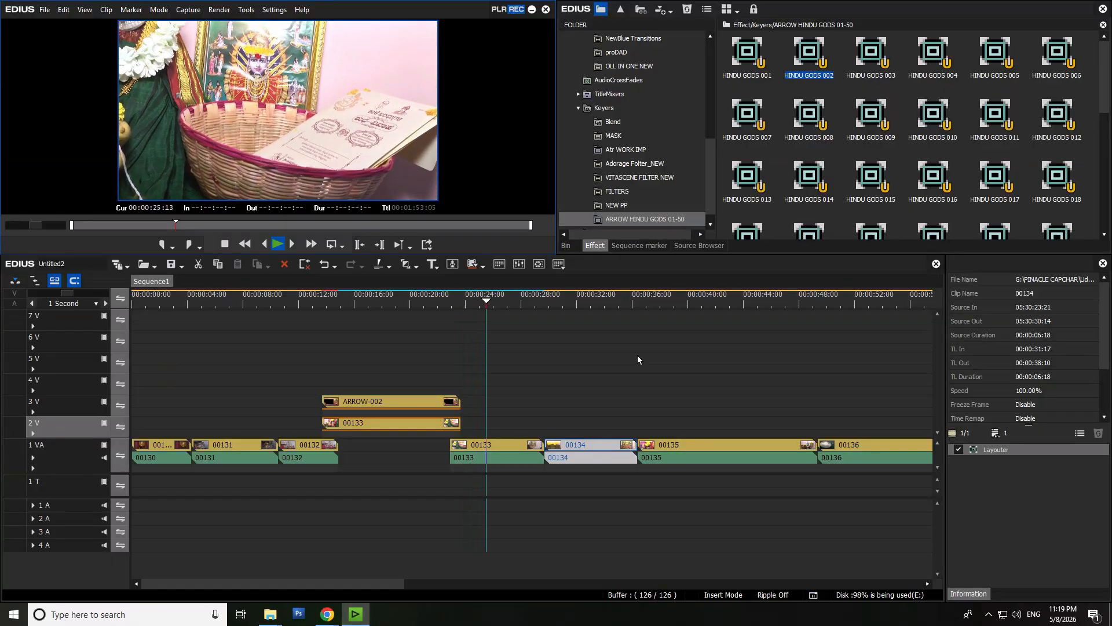
pyautogui.press('space')
# - Switch to File Explorer and copy the name of the ARROW MUSLIM GODS folder in 001- KVS Pro
pyautogui.click(567, 247)
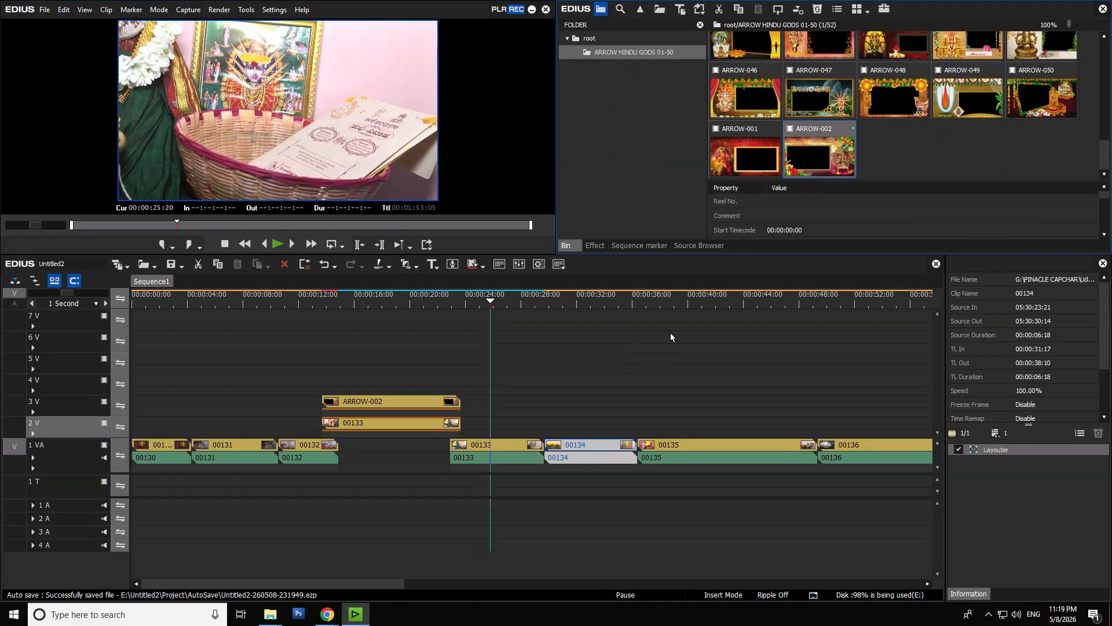
pyautogui.click(677, 300)
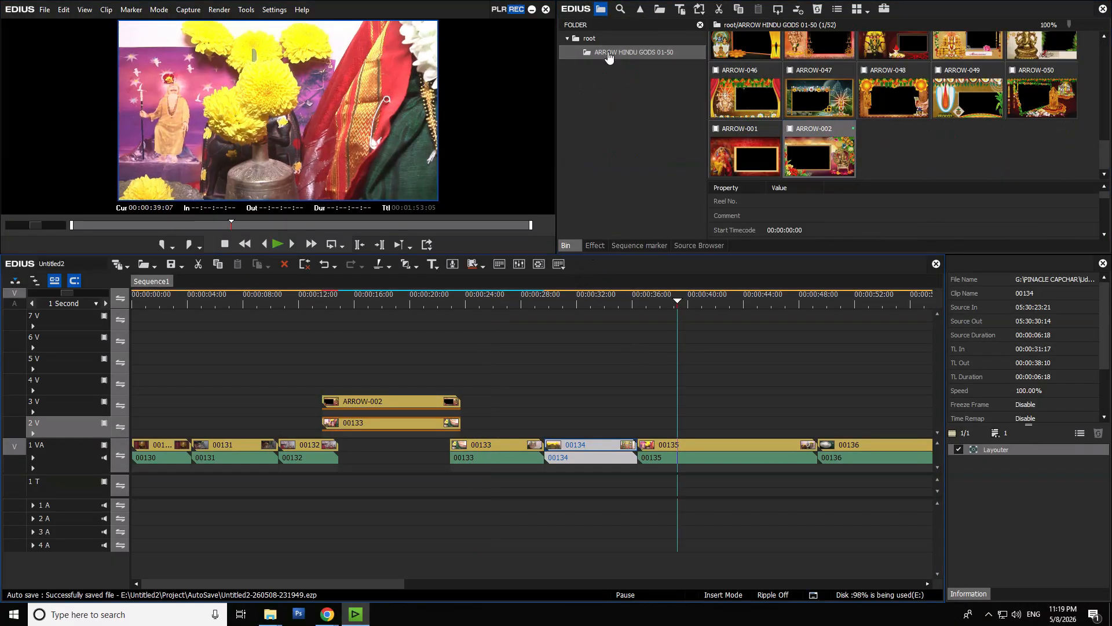
pyautogui.moveTo(272, 620)
pyautogui.click(232, 559)
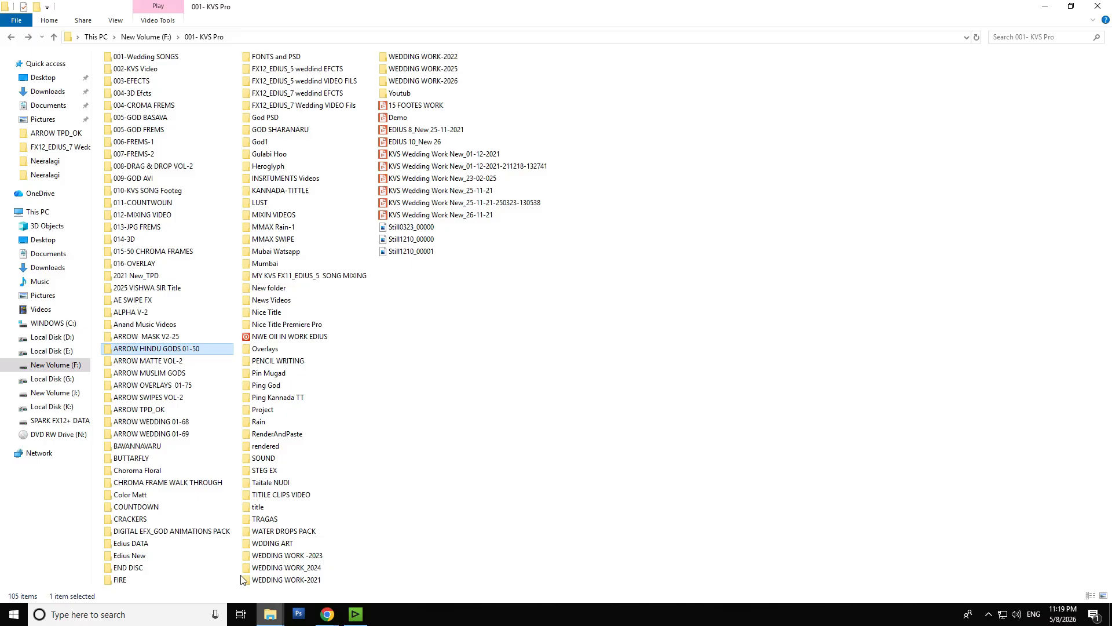
pyautogui.click(180, 377)
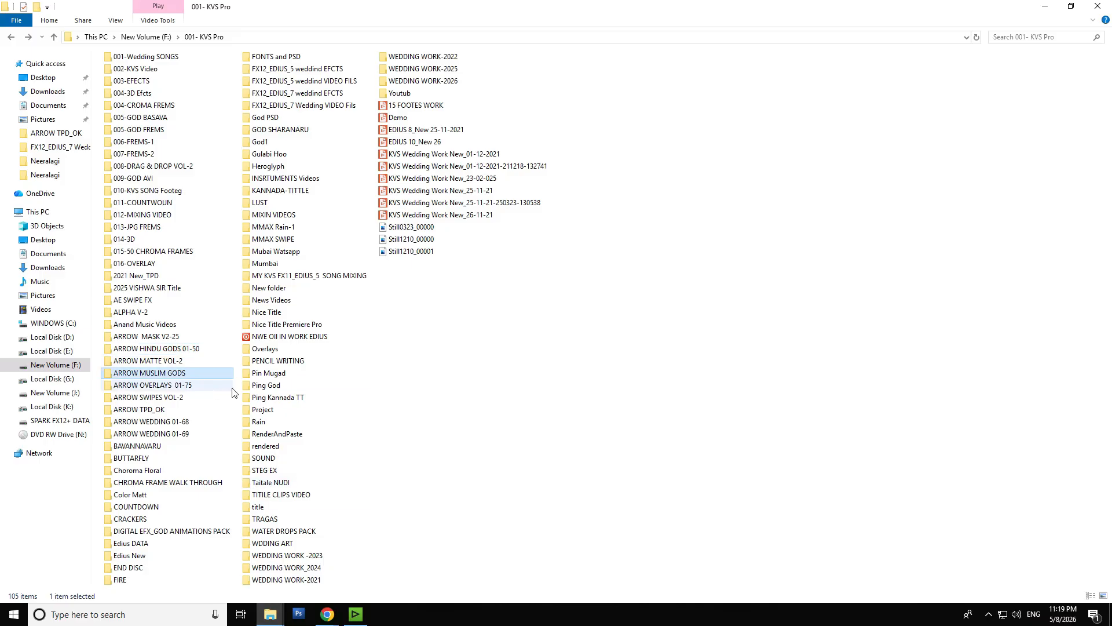
pyautogui.press('F2')
pyautogui.hotkey('ctrl', 'c')
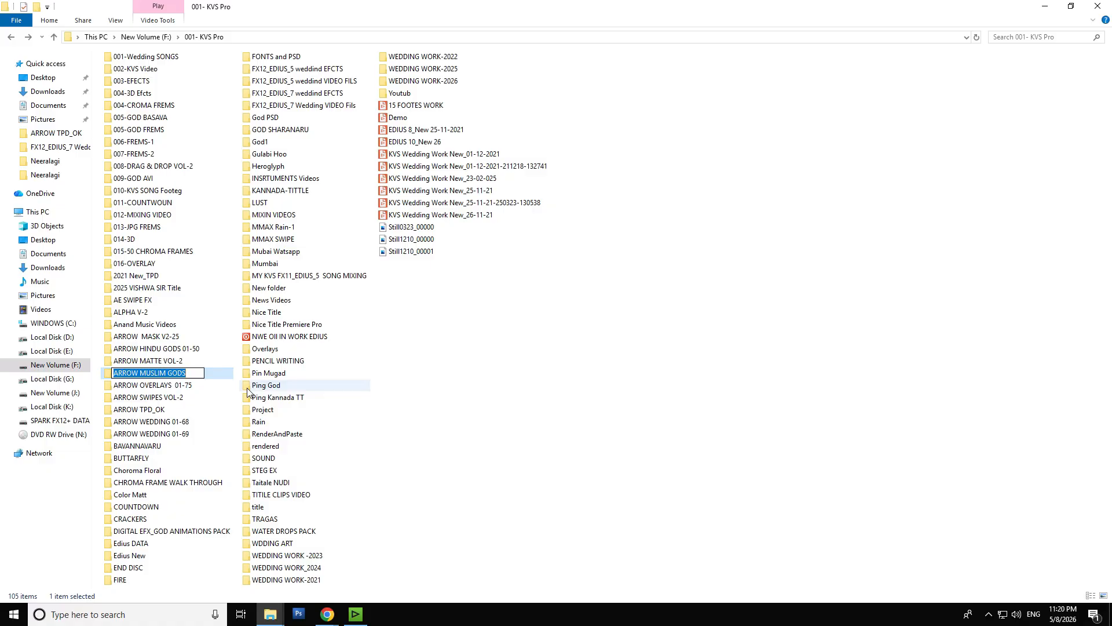
# - Switch back to EDIUS and create a bin folder named ARROW MUSLIM GODS under root
pyautogui.click(355, 614)
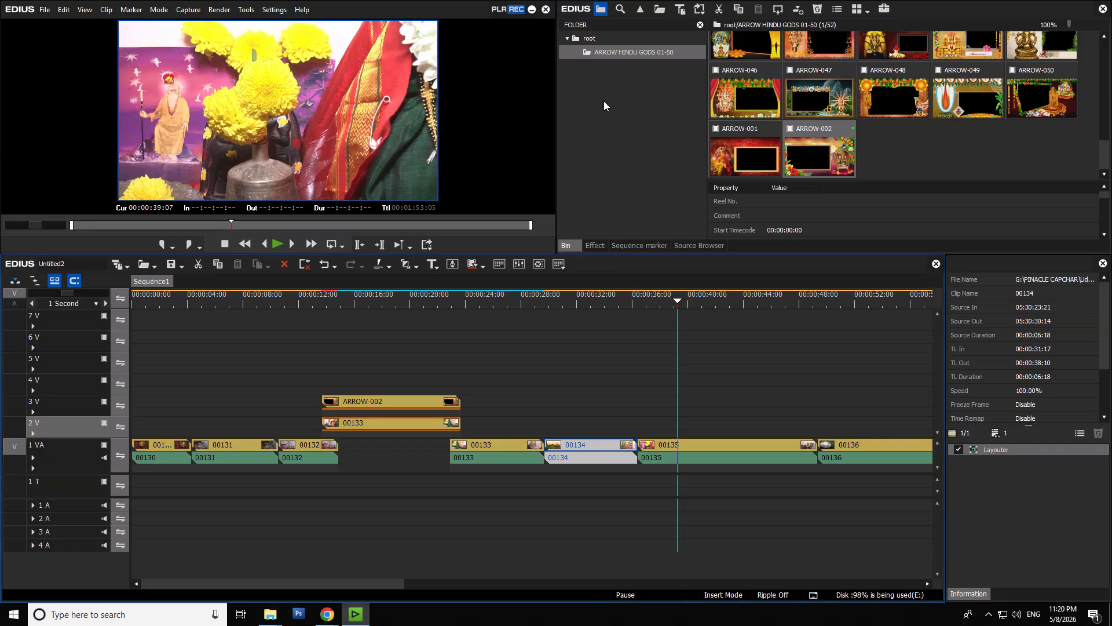
pyautogui.click(590, 38)
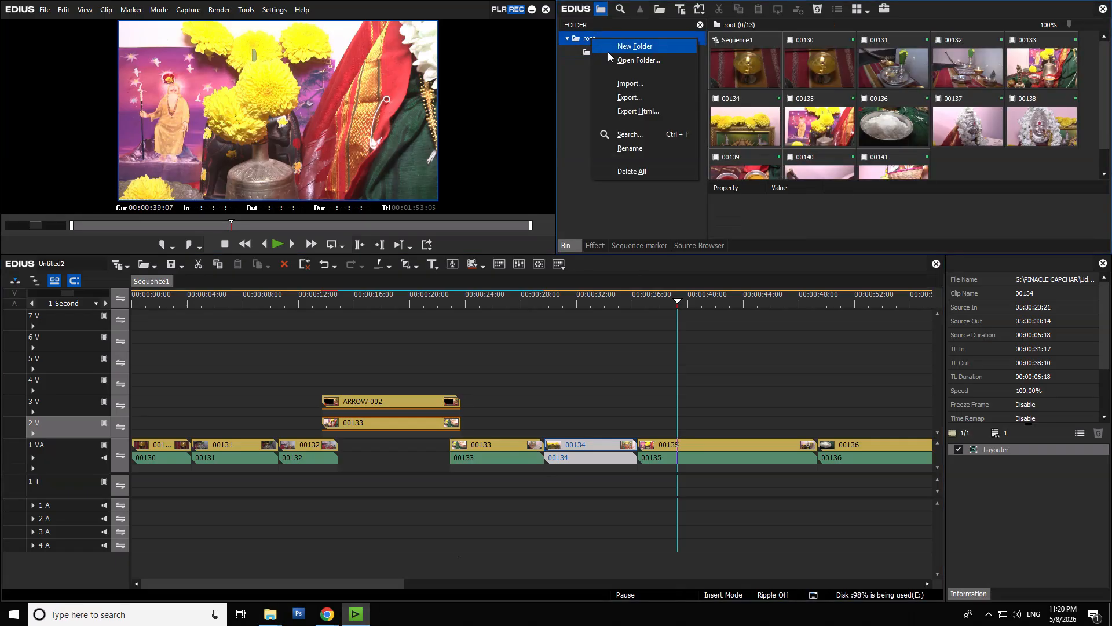
pyautogui.click(607, 50)
pyautogui.hotkey('ctrl', 'v')
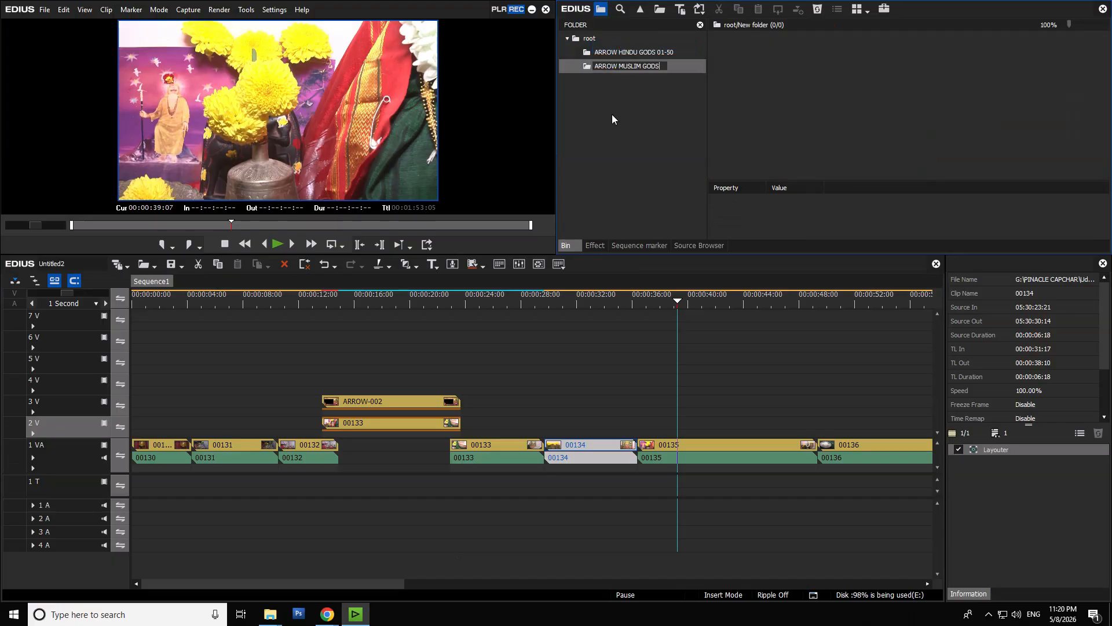
pyautogui.press('Return')
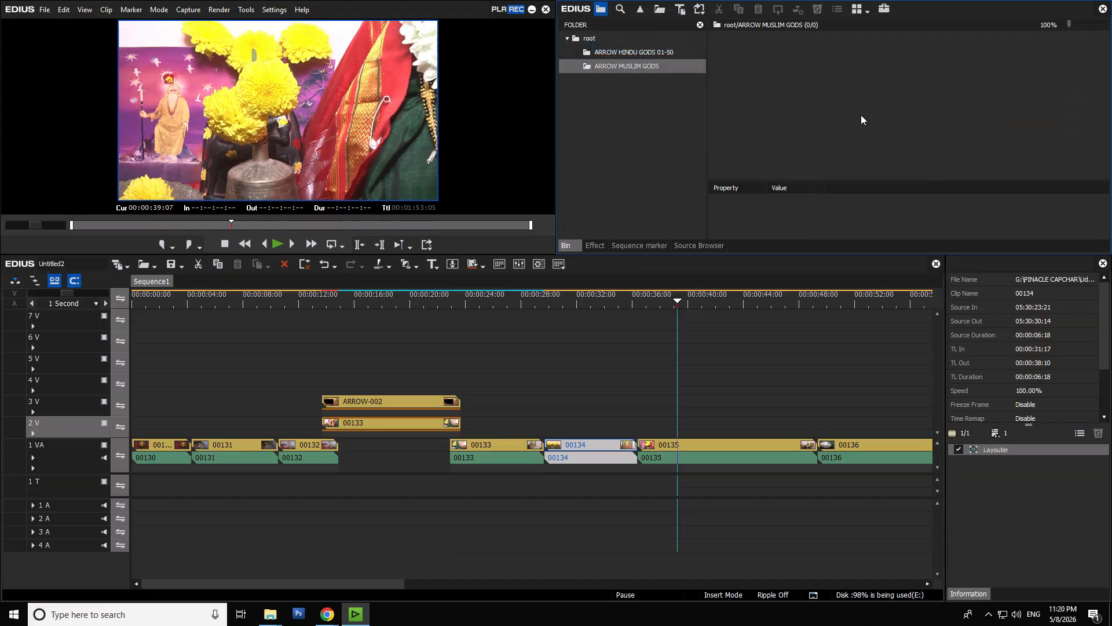
# - Import the frame clips ARROW-001, ARROW-002 and ARROW-003 one at a time from the ARROW MUSLIM GODS disk folder into the new bin folder
pyautogui.doubleClick(860, 119)
pyautogui.click(533, 66)
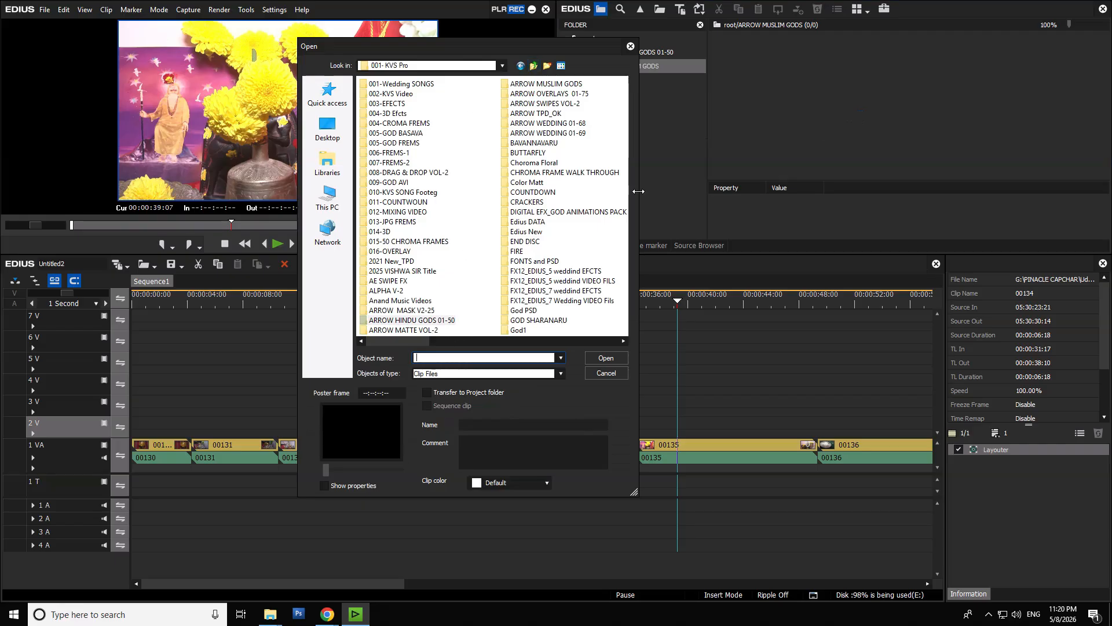
pyautogui.doubleClick(575, 85)
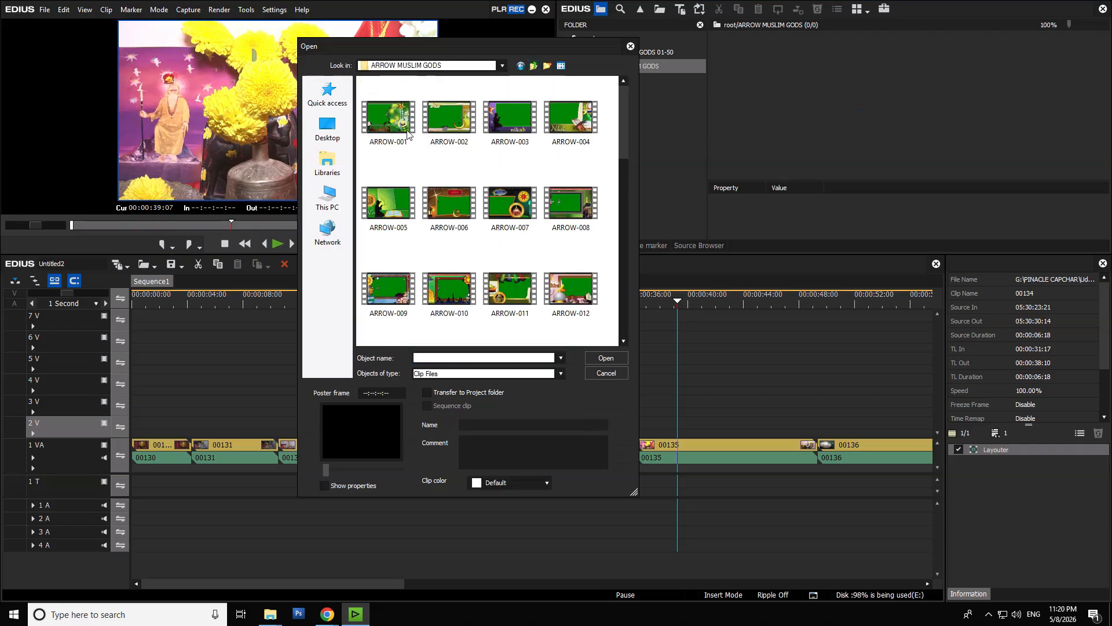
pyautogui.doubleClick(407, 133)
pyautogui.doubleClick(900, 79)
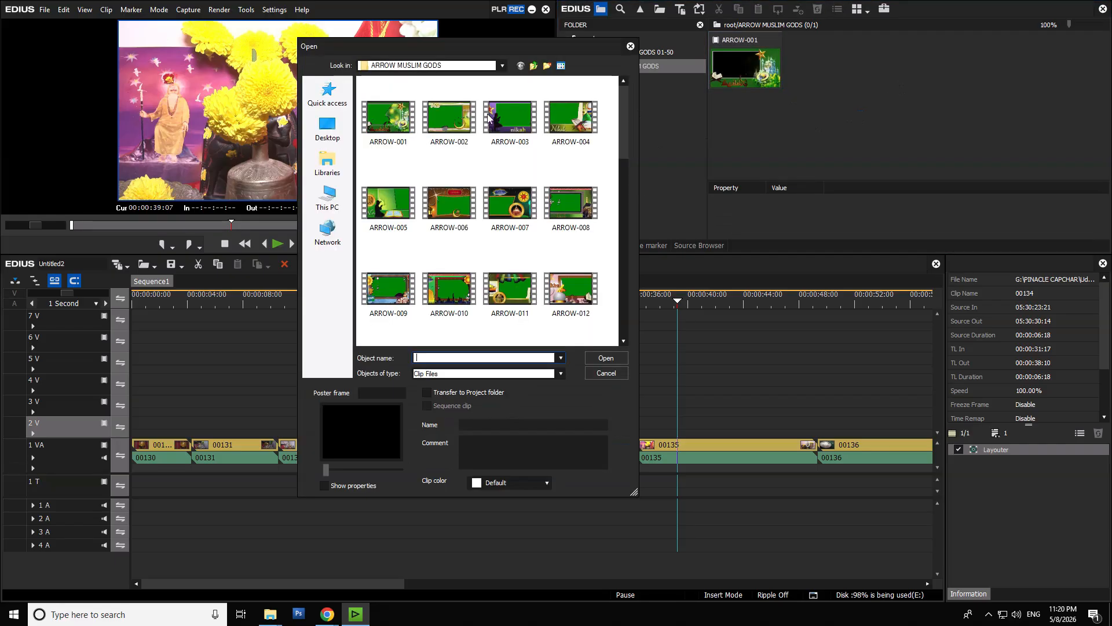
pyautogui.doubleClick(449, 115)
pyautogui.doubleClick(934, 98)
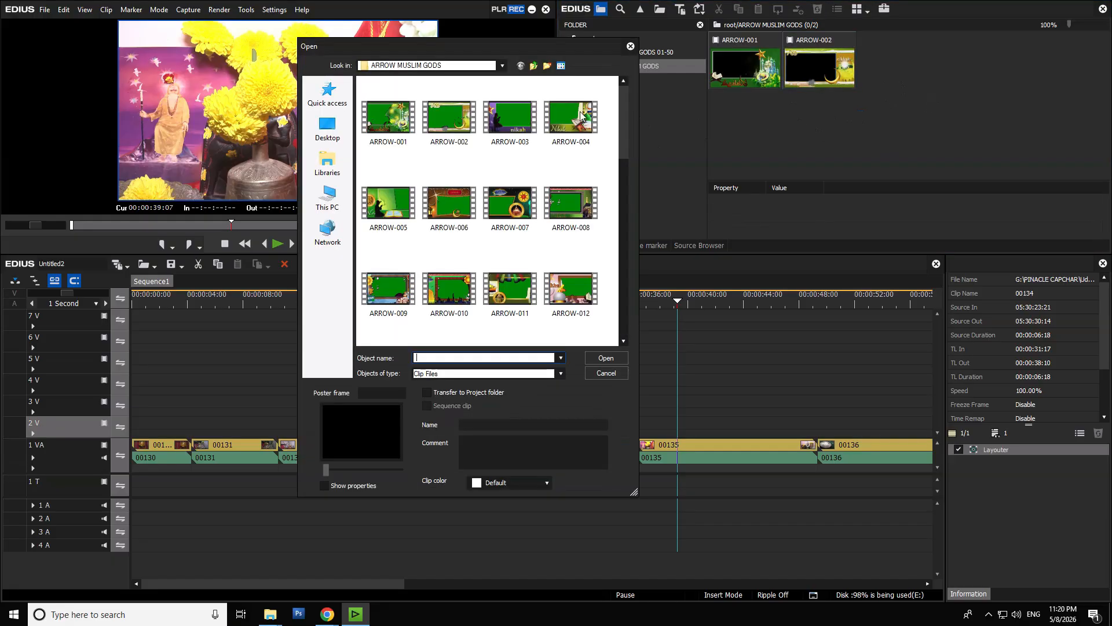
pyautogui.doubleClick(516, 119)
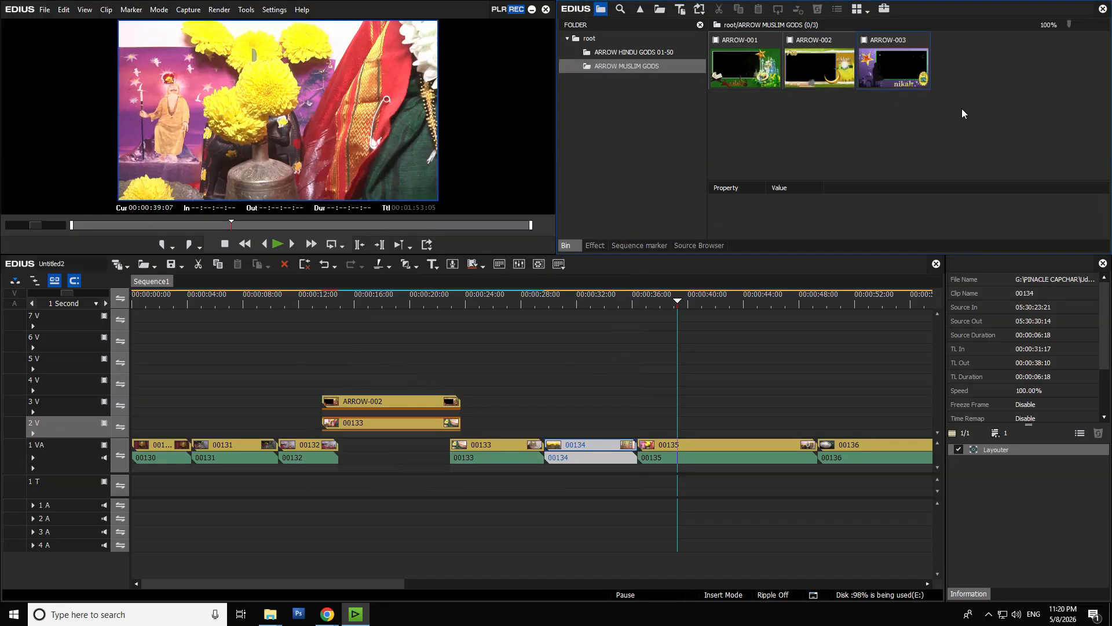
# - Place the frame clip ARROW-003 on track 2V at the start of clip 00135, and cut 00135 at the frame's end, 00:00:46:10
pyautogui.moveTo(912, 68); pyautogui.dragTo(642, 428)
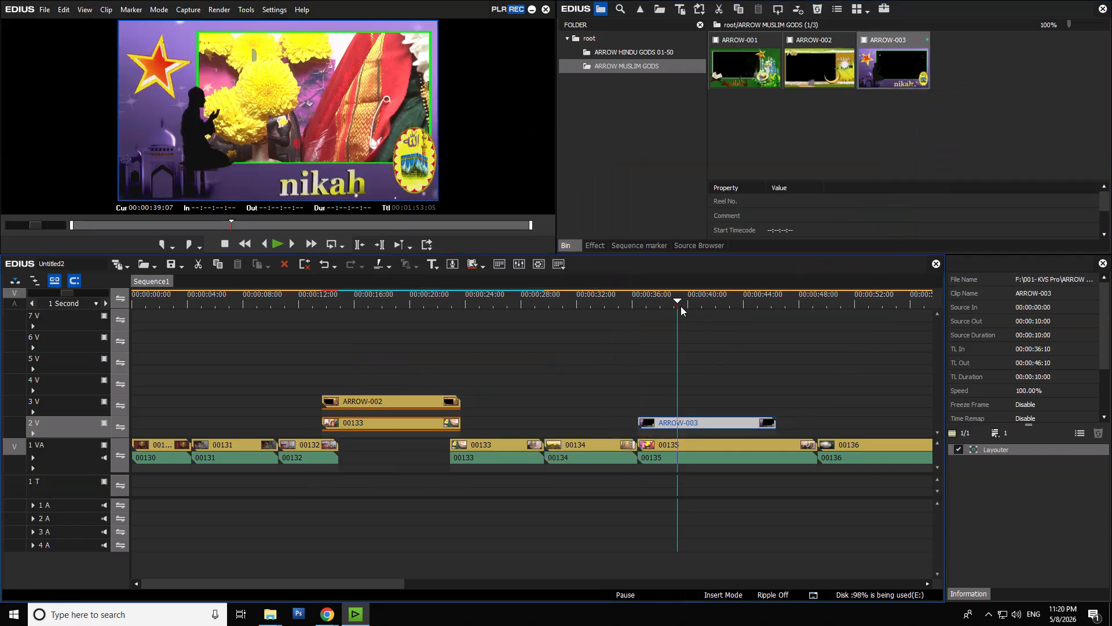
pyautogui.moveTo(676, 301); pyautogui.dragTo(774, 319)
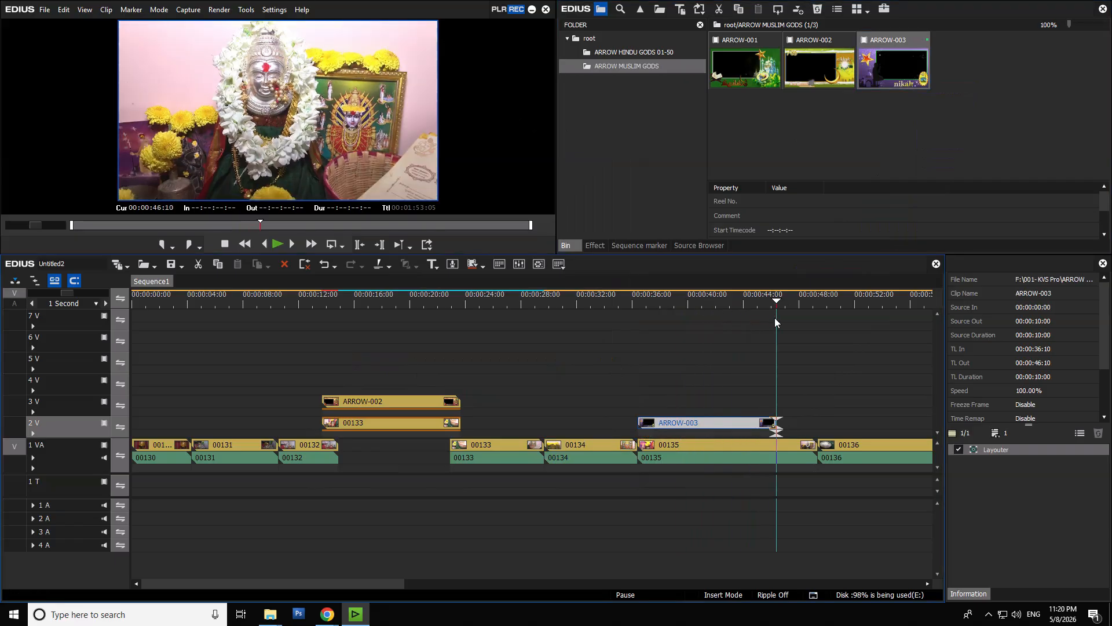
pyautogui.click(780, 445)
pyautogui.press('c')
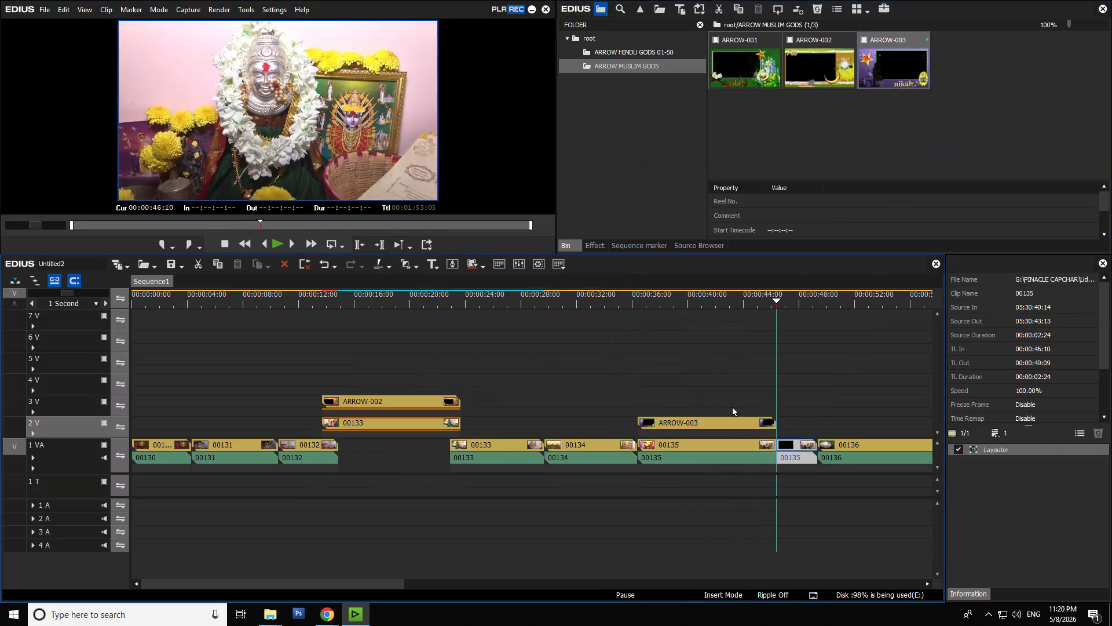
pyautogui.click(708, 302)
pyautogui.click(714, 447)
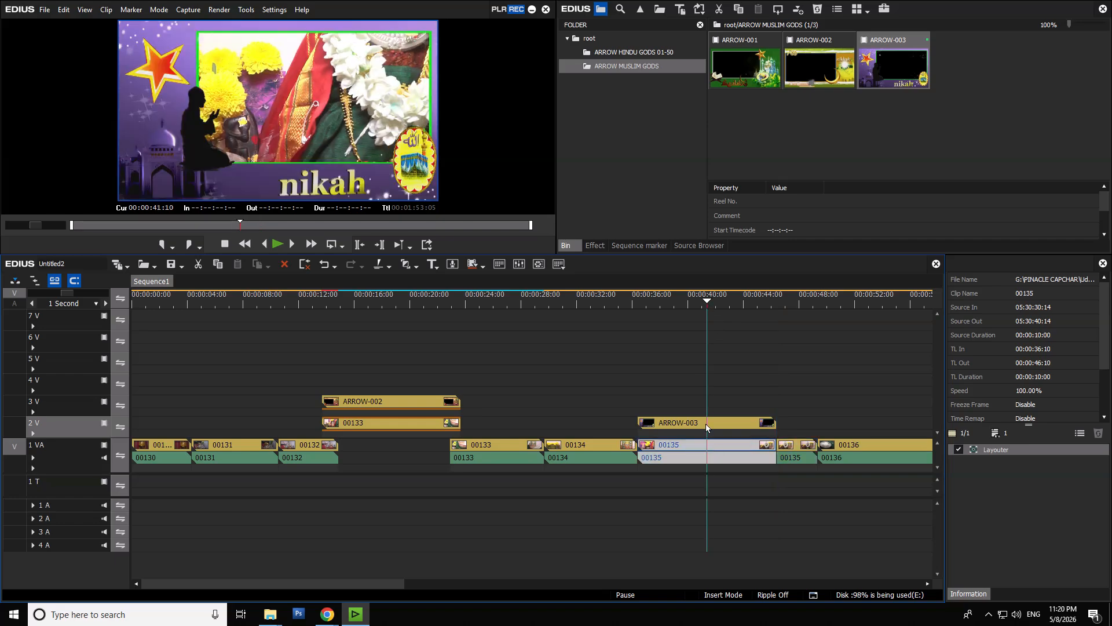
# - Import the ARROW MUSLIM GODS effect preset file from ARROW TPD_OK into the Keyers effects folder
pyautogui.click(596, 246)
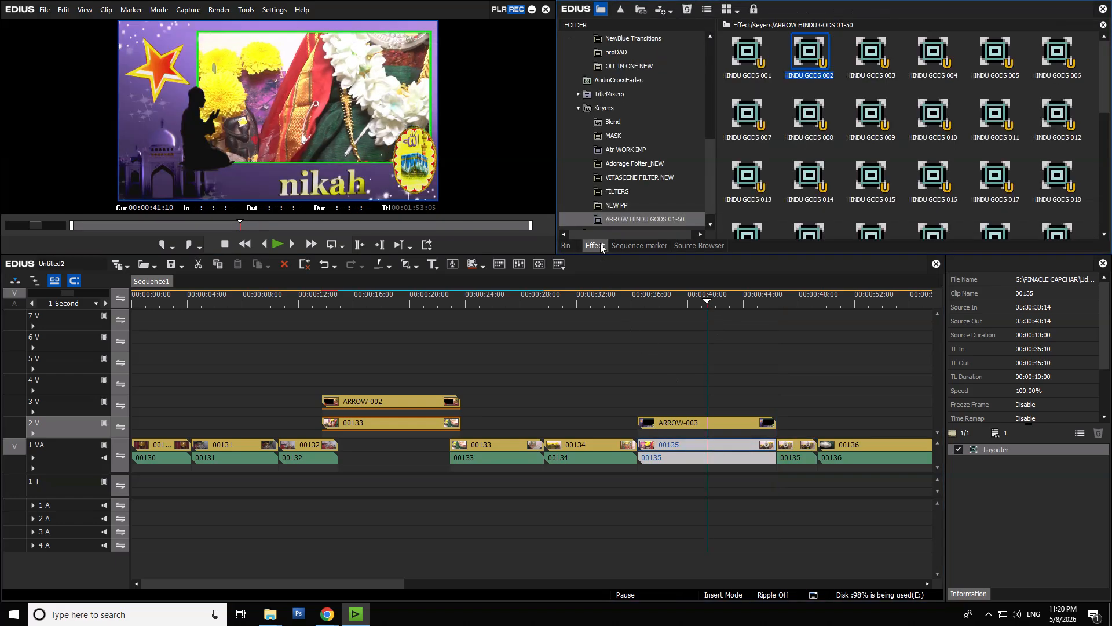
pyautogui.scroll(-1, 638, 217)
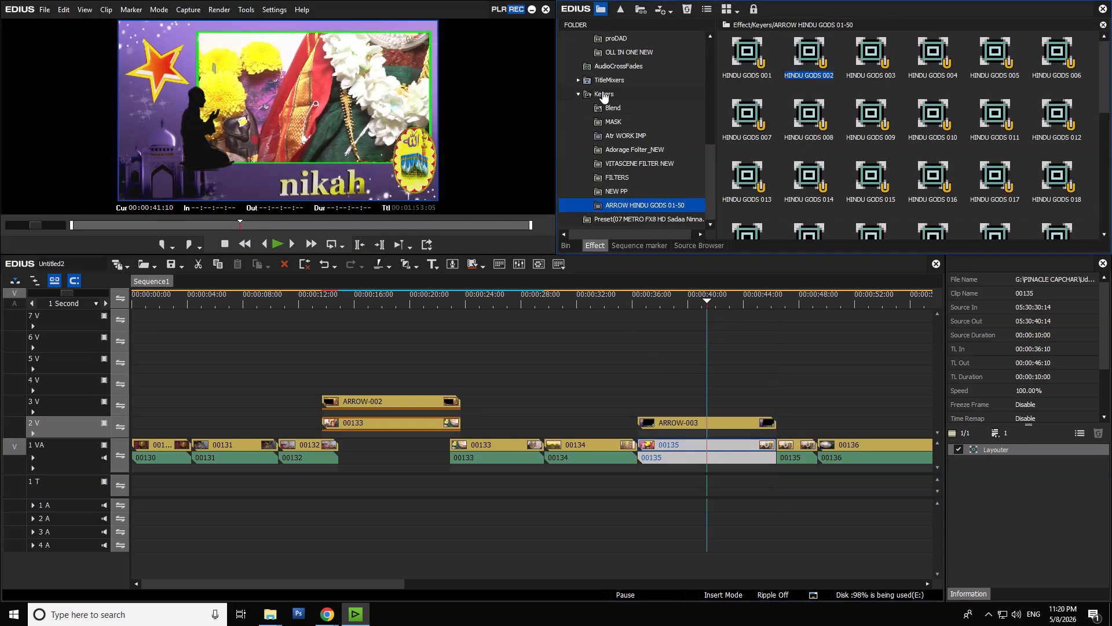
pyautogui.click(602, 94)
pyautogui.rightClick(603, 95)
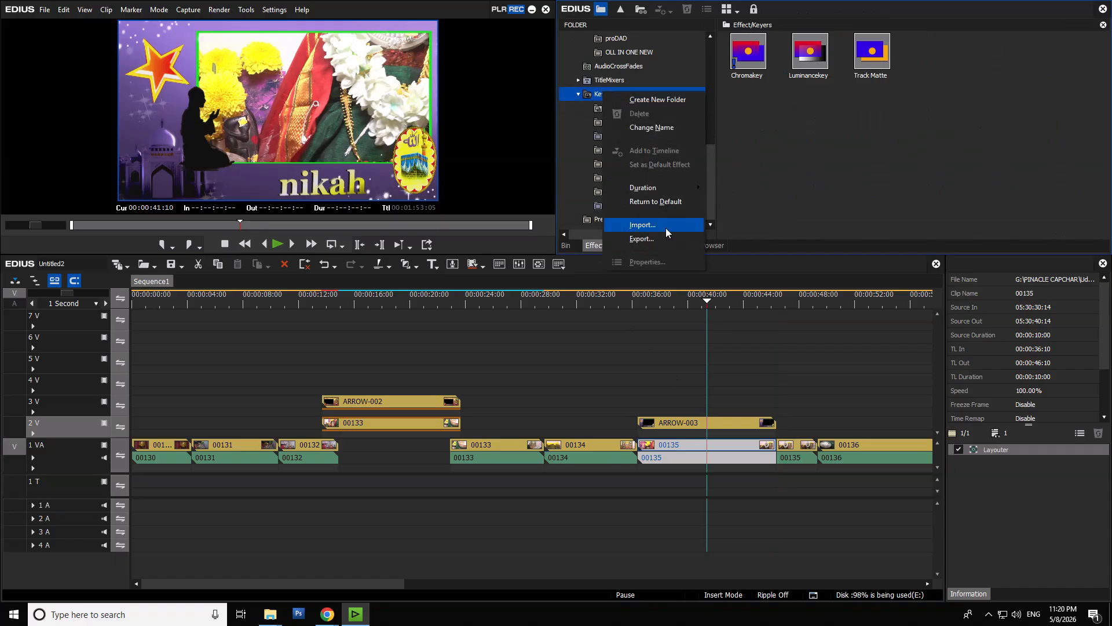
pyautogui.click(665, 228)
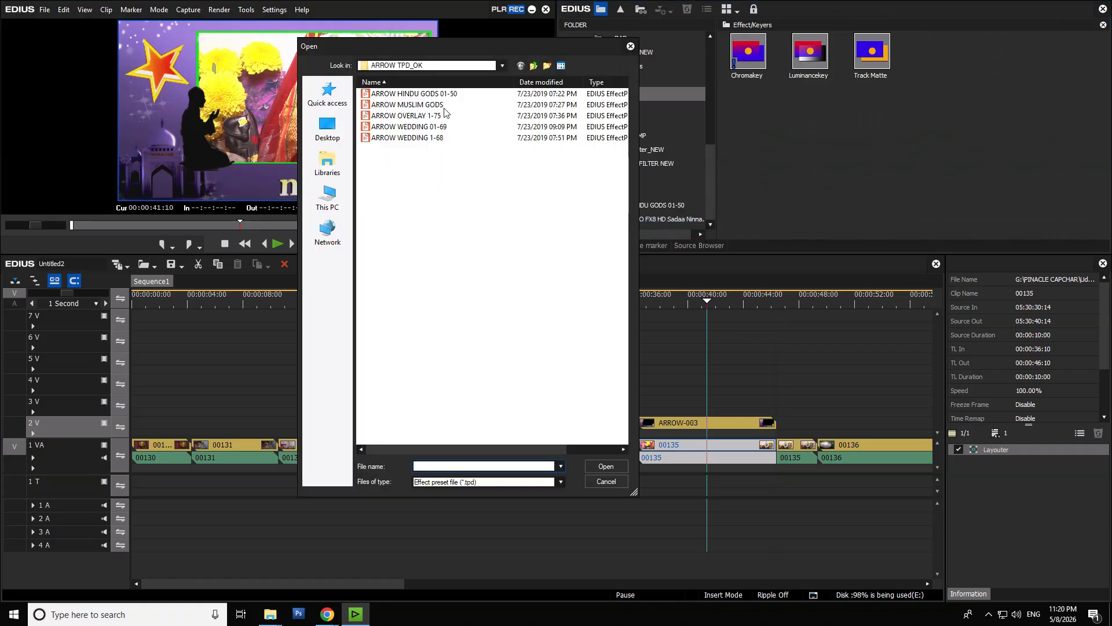
pyautogui.click(439, 106)
pyautogui.click(614, 465)
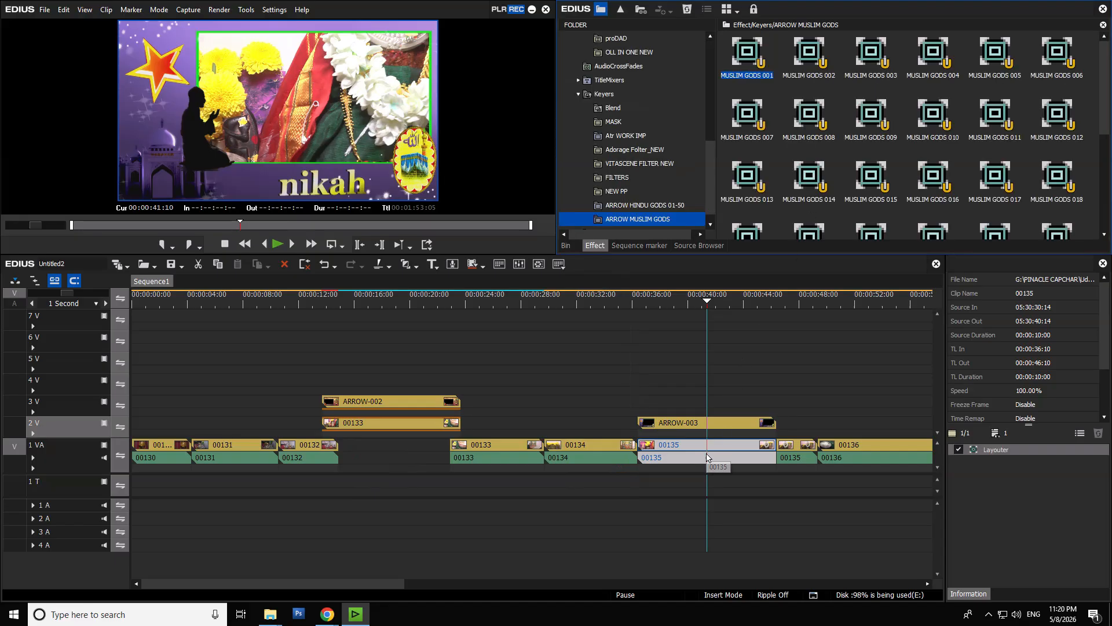
# - Apply the MUSLIM GODS 003 keyer preset to clip 00135 beneath the ARROW-003 frame, and move the playhead to 00:00:35:17
pyautogui.click(711, 423)
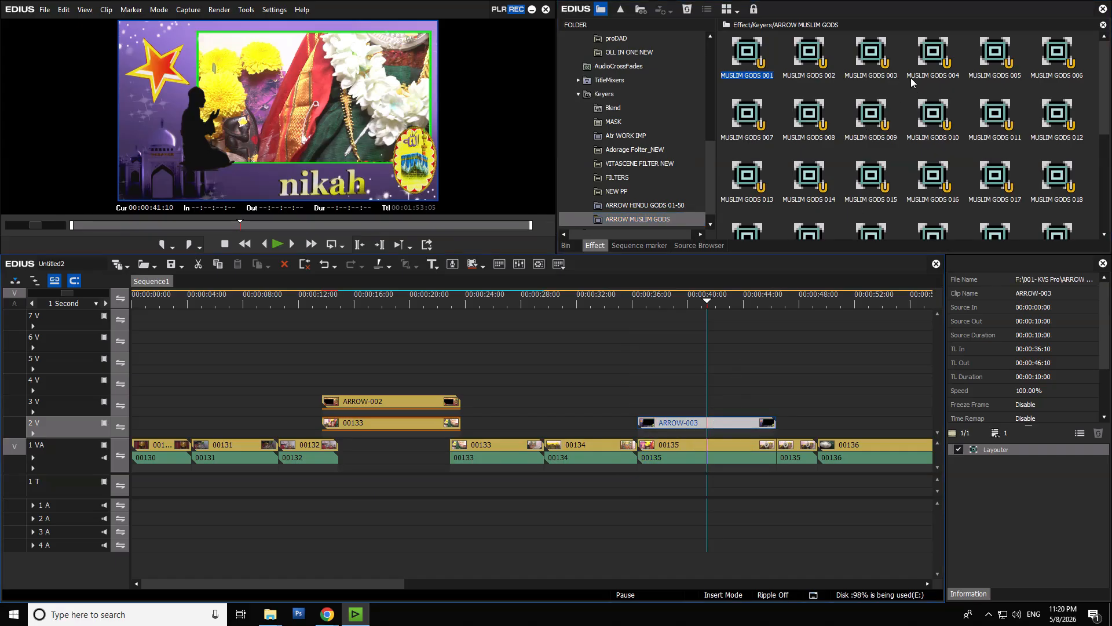
pyautogui.click(881, 55)
pyautogui.moveTo(875, 56); pyautogui.dragTo(740, 453)
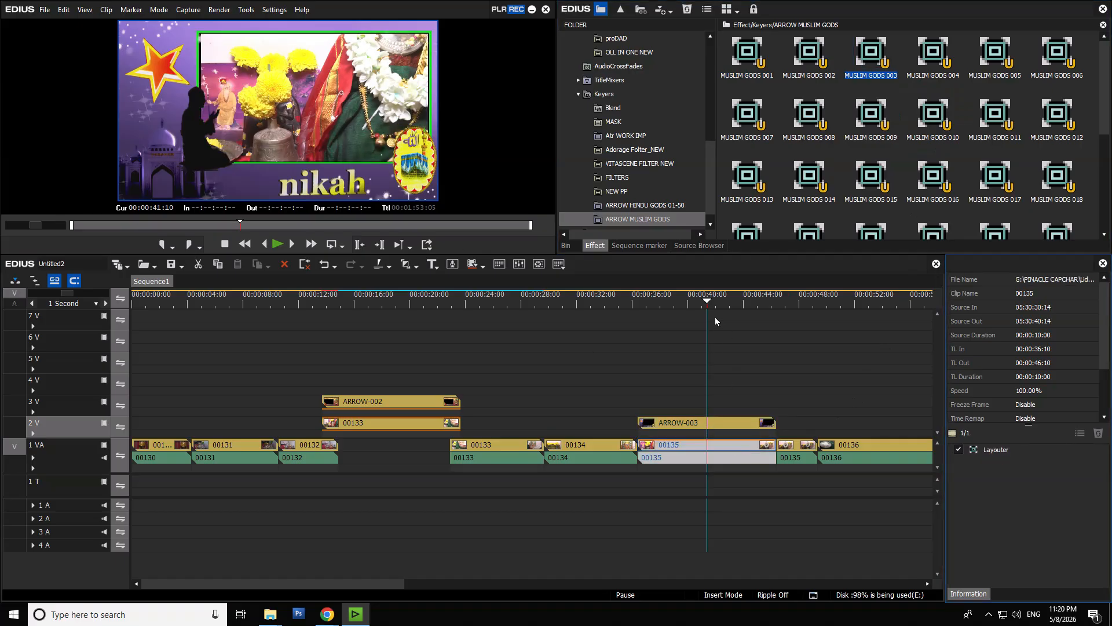
pyautogui.moveTo(706, 302); pyautogui.dragTo(627, 318)
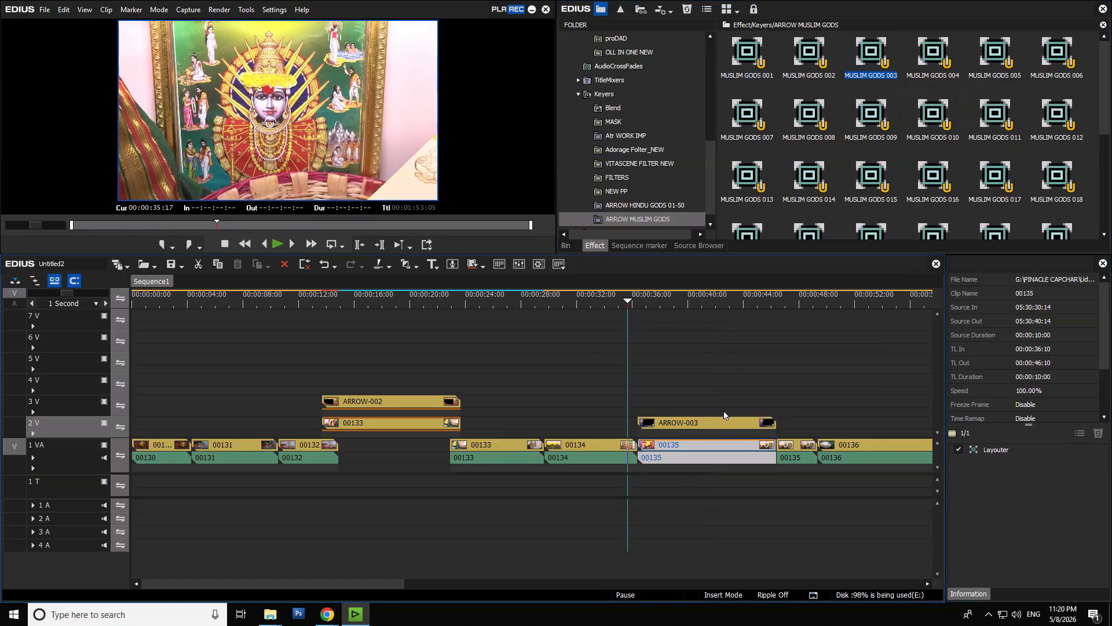
pyautogui.moveTo(708, 394); pyautogui.dragTo(705, 521)
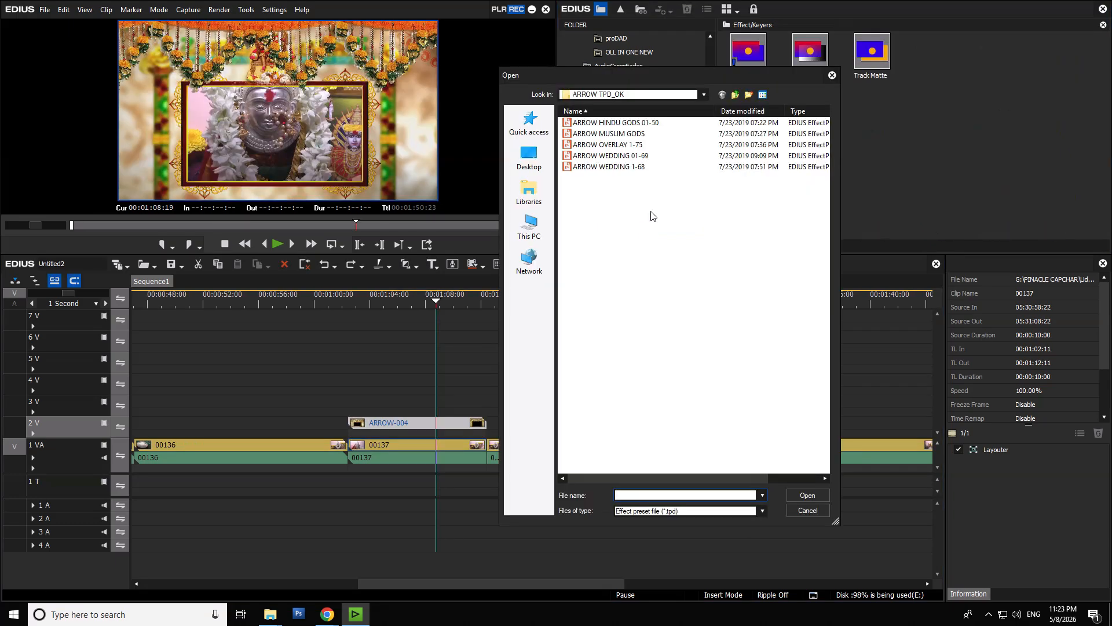
# - Import the ARROW WEDDING 1-68 effect preset file into Keyers and apply its preset 004 to clip 00137
pyautogui.doubleClick(638, 167)
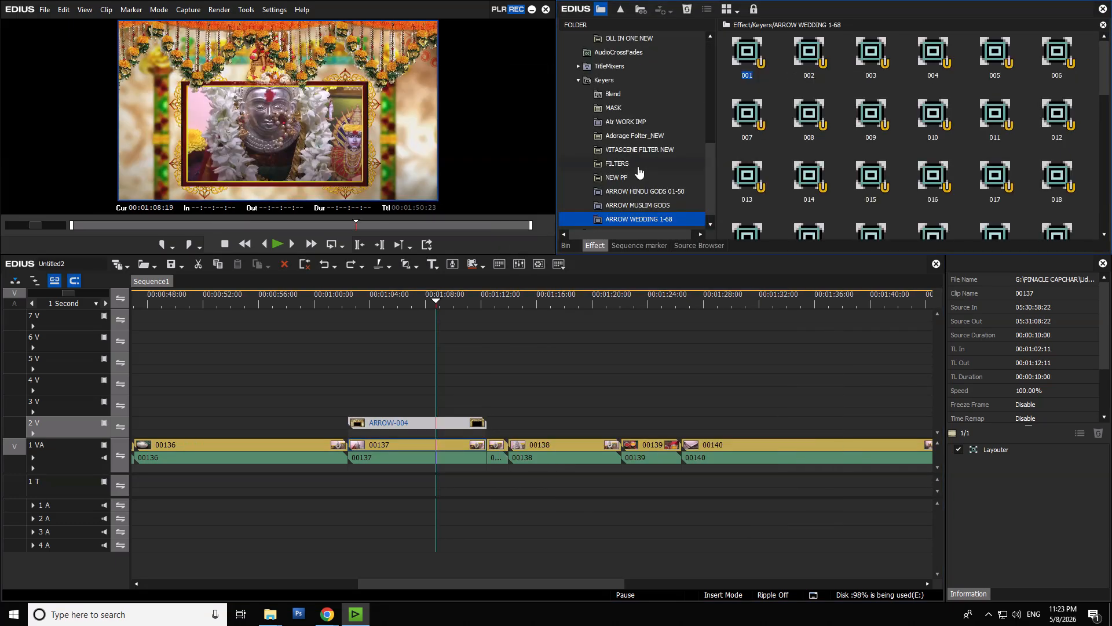
pyautogui.moveTo(948, 54); pyautogui.dragTo(438, 447)
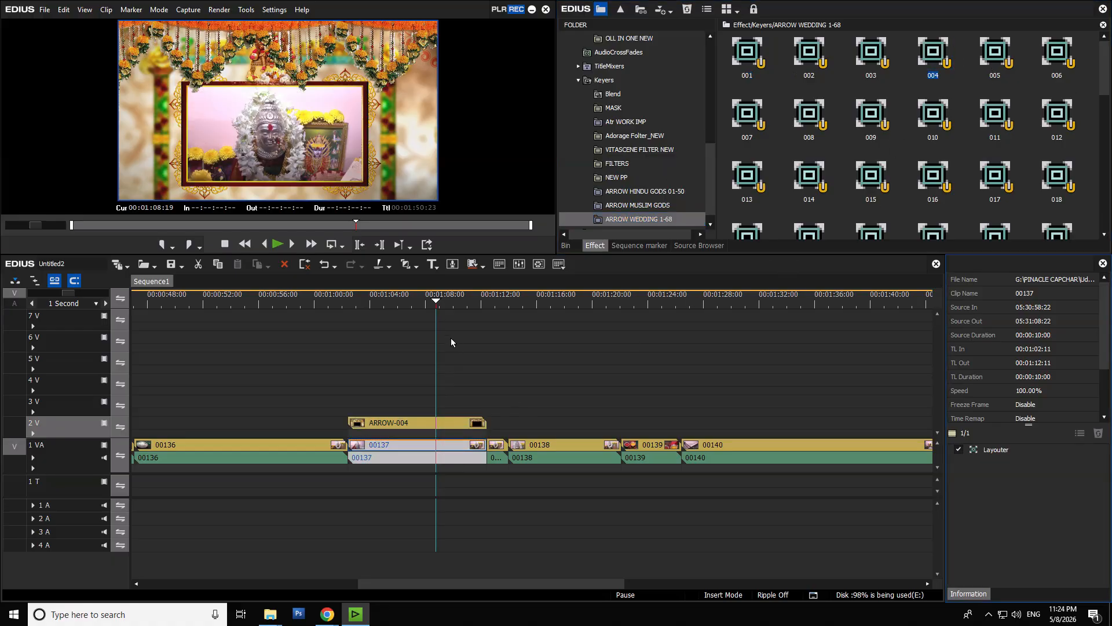
# - Move the playhead to 00:01:27:24 and select clip 00140 on track 1 VA
pyautogui.moveTo(435, 303); pyautogui.dragTo(702, 376)
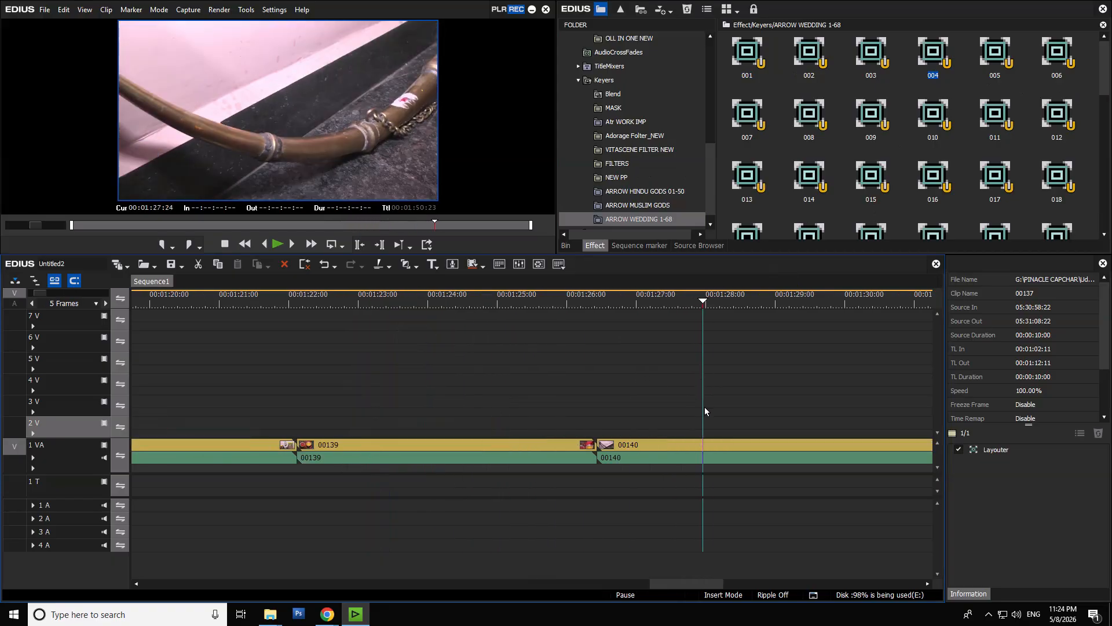
pyautogui.scroll(-2, 703, 414)
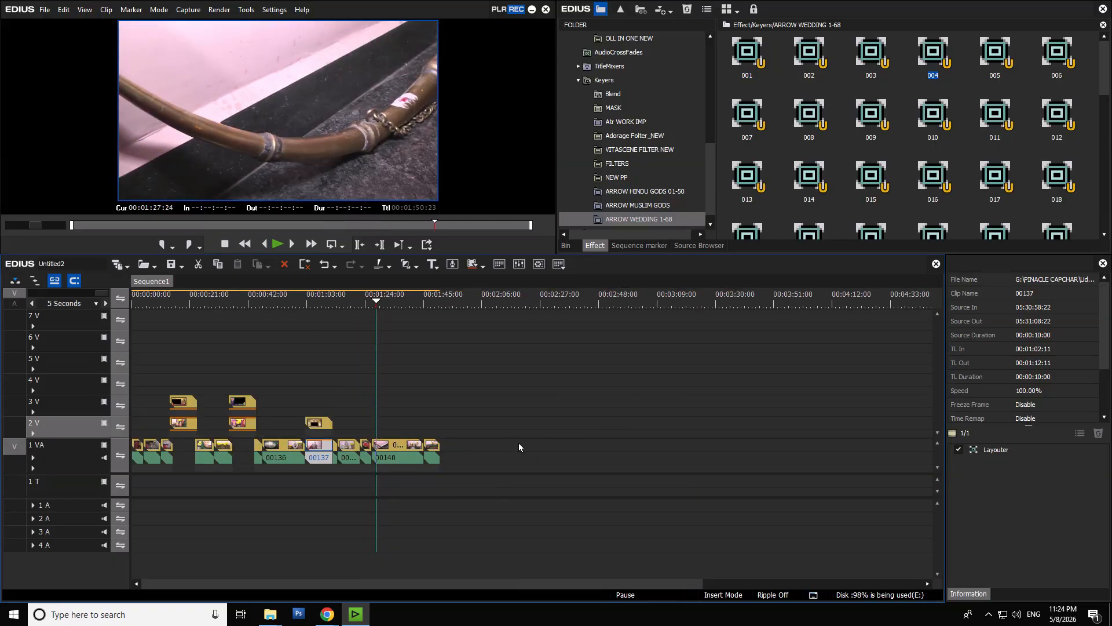
pyautogui.scroll(3, 519, 443)
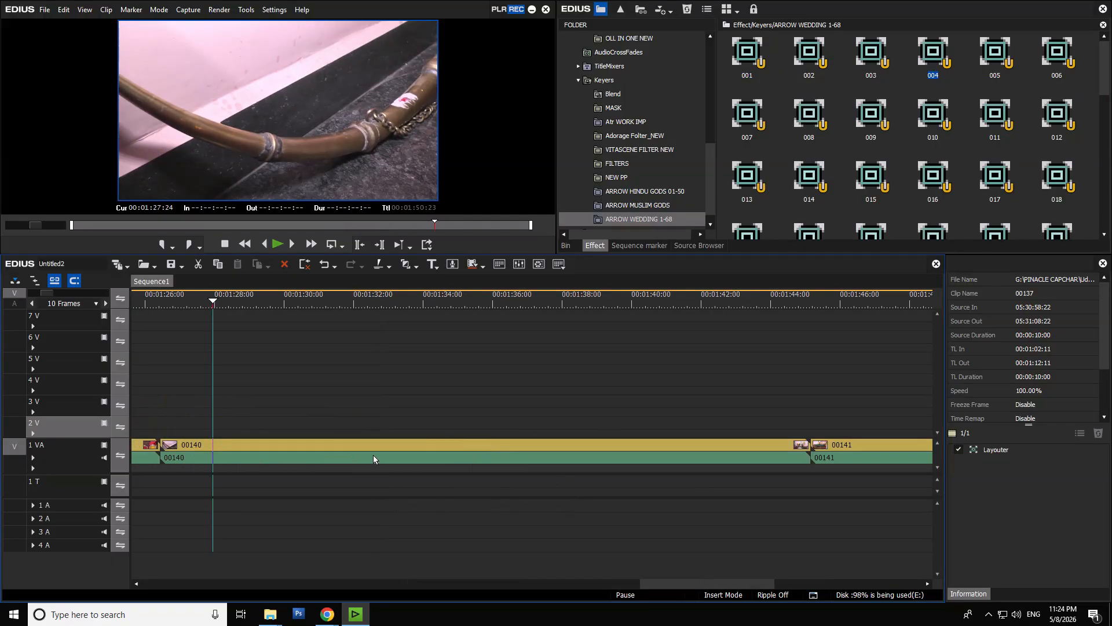
pyautogui.click(374, 459)
# - Switch to File Explorer and copy the name of the ARROW WEDDING 01-69 folder in 001- KVS Pro
pyautogui.click(565, 245)
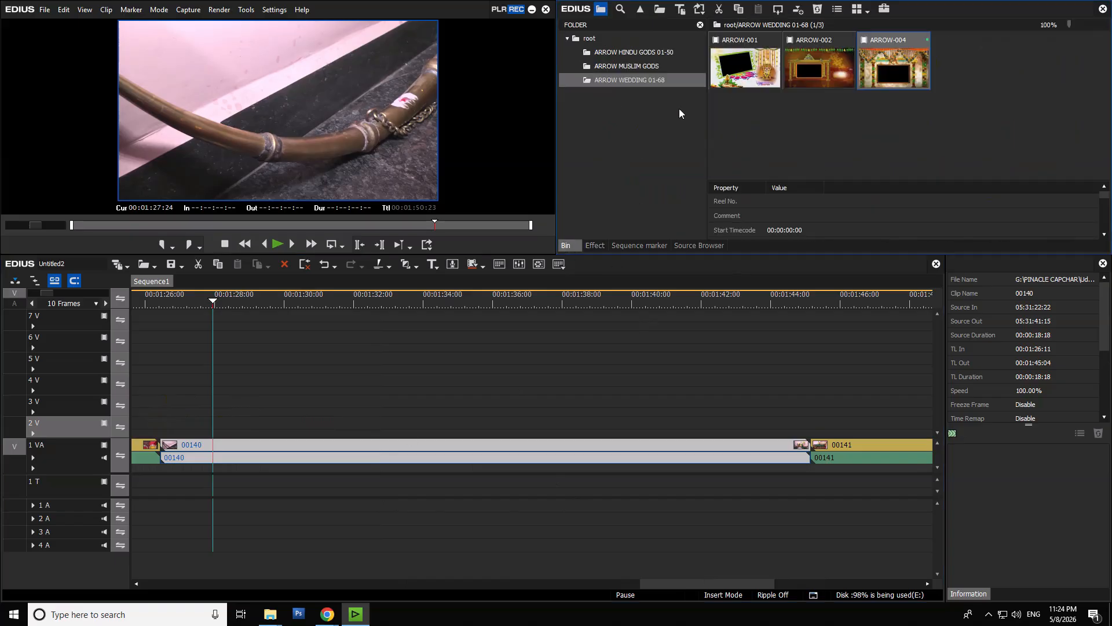
pyautogui.moveTo(270, 614)
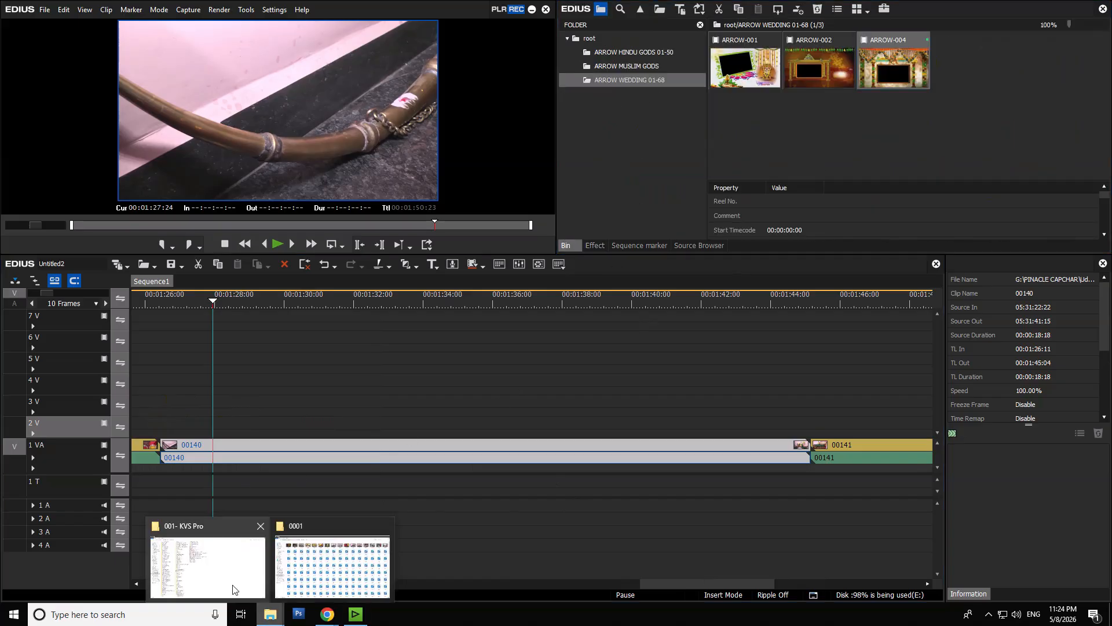
pyautogui.click(242, 570)
pyautogui.click(180, 435)
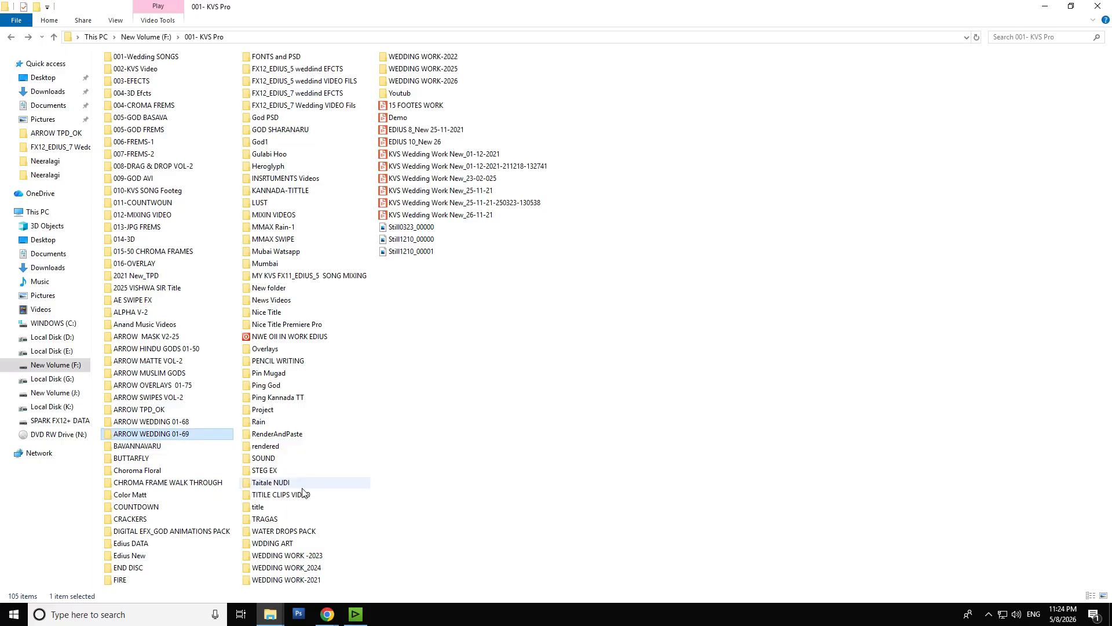
pyautogui.press('F2')
pyautogui.hotkey('ctrl', 'c')
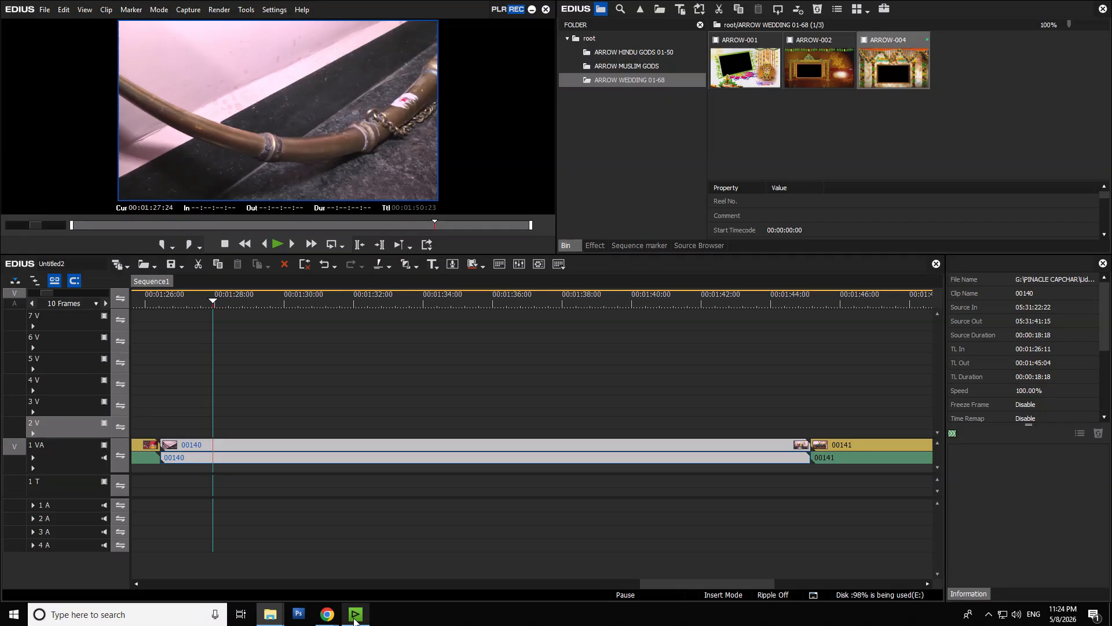
# - Switch back to EDIUS and create a bin folder named ARROW WEDDING 01-69 under root
pyautogui.click(356, 614)
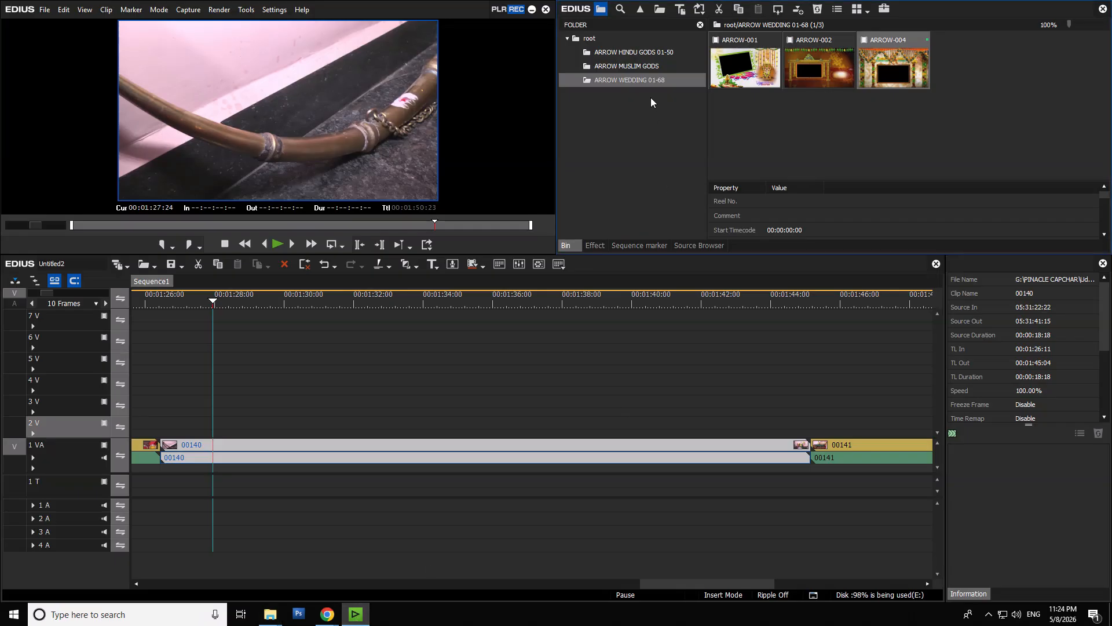
pyautogui.rightClick(589, 38)
pyautogui.click(611, 49)
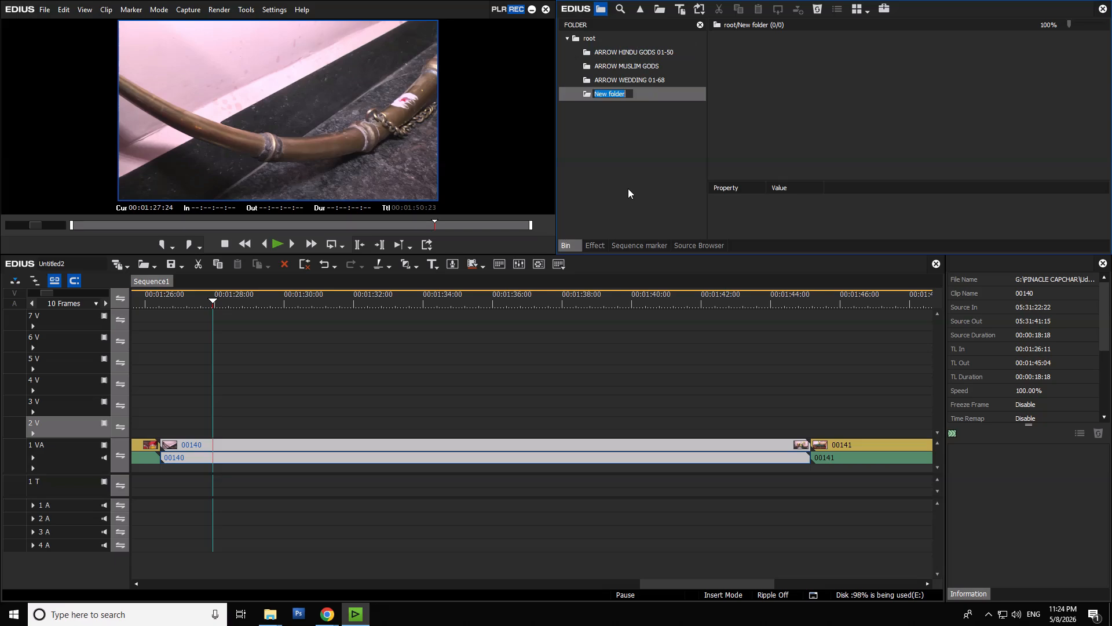
pyautogui.hotkey('ctrl', 'v')
pyautogui.press('Return')
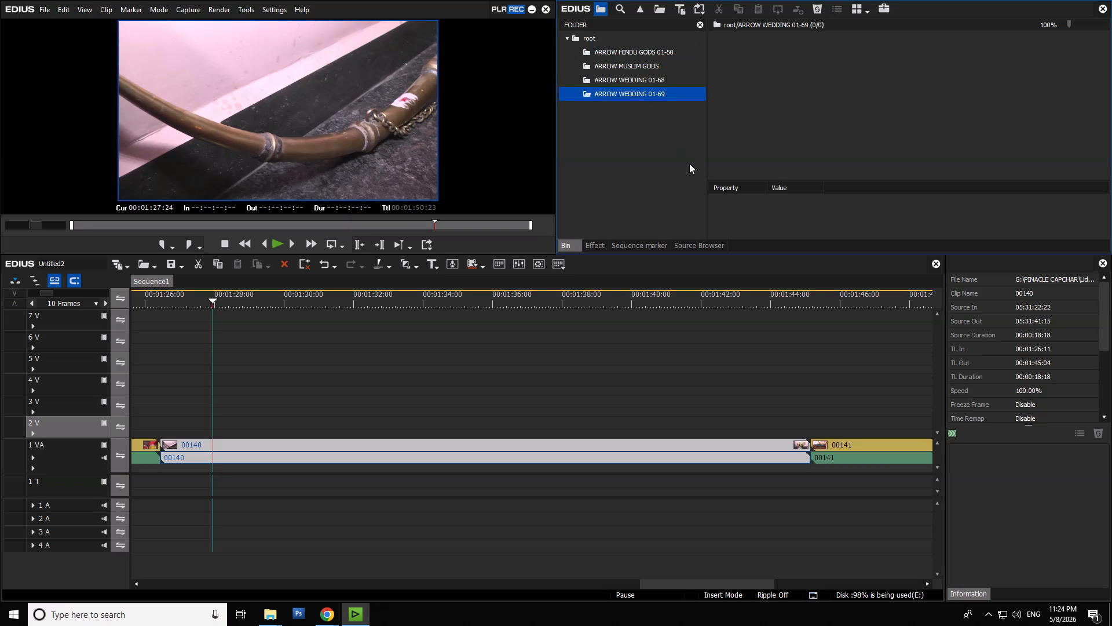
# - Import the frame clips ARROW-005, ARROW-006 and ARROW-008 one at a time from the ARROW WEDDING 01-69 disk folder into the new bin folder
pyautogui.doubleClick(786, 99)
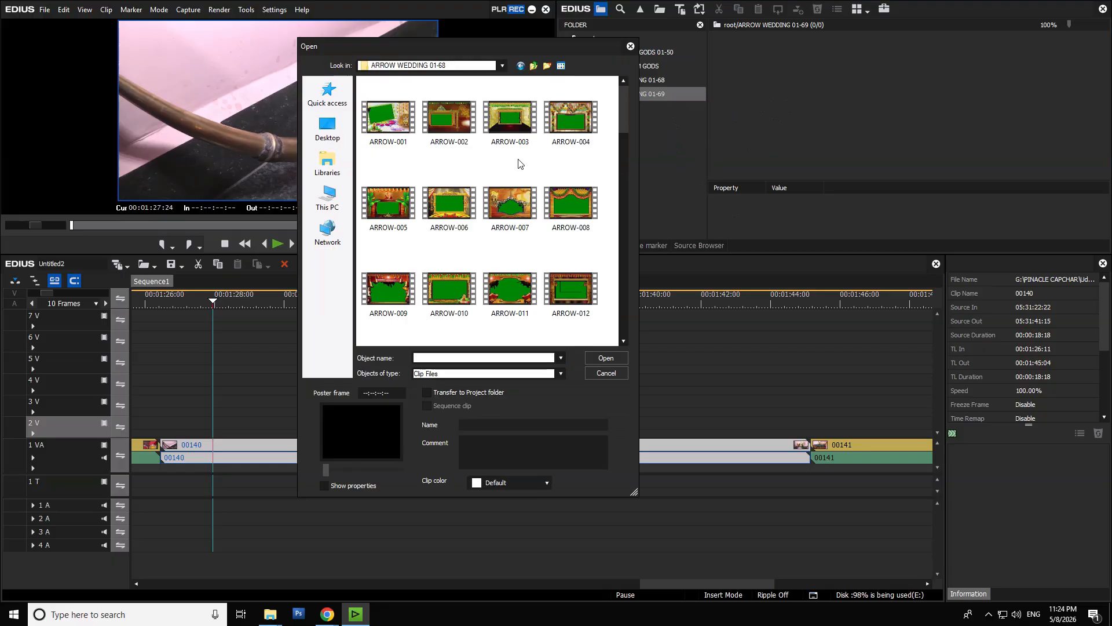
pyautogui.press('BackSpace')
pyautogui.click(433, 134)
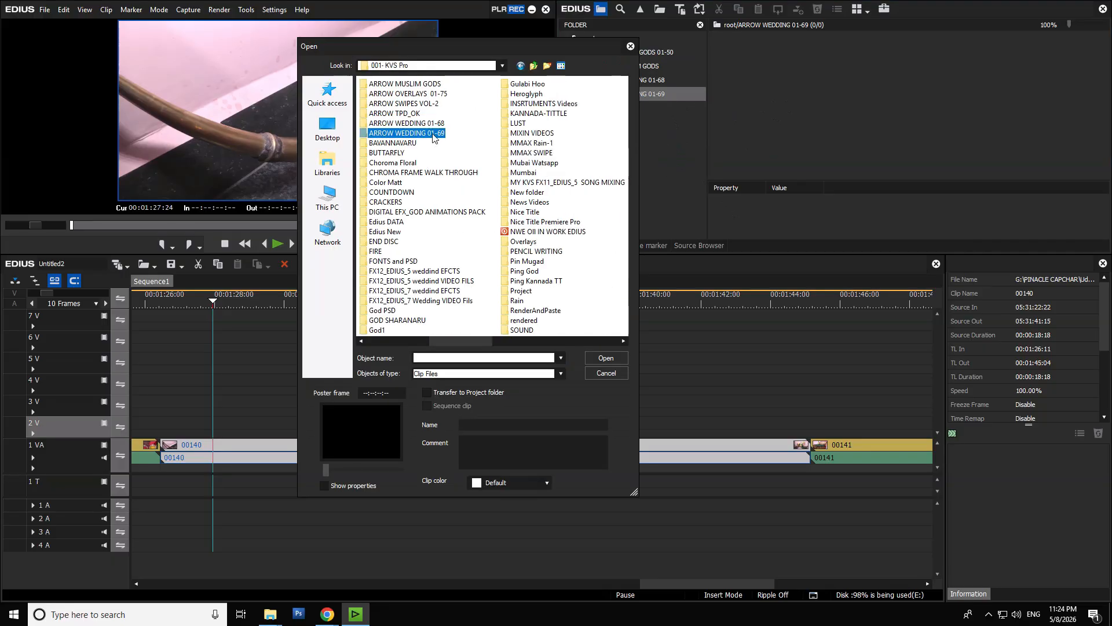
pyautogui.doubleClick(433, 135)
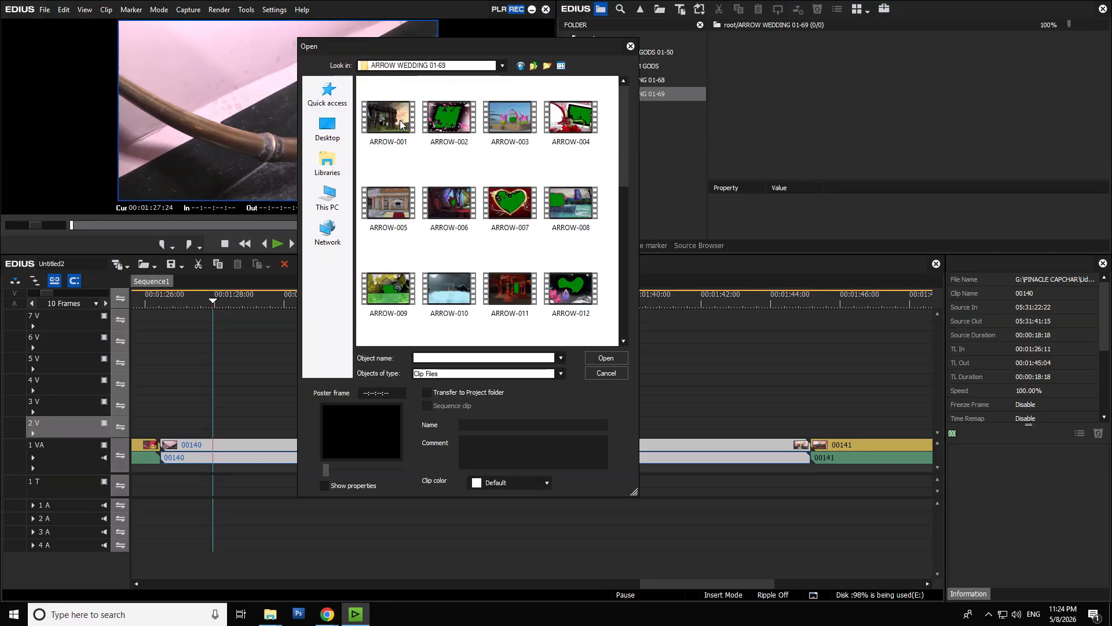
pyautogui.click(387, 204)
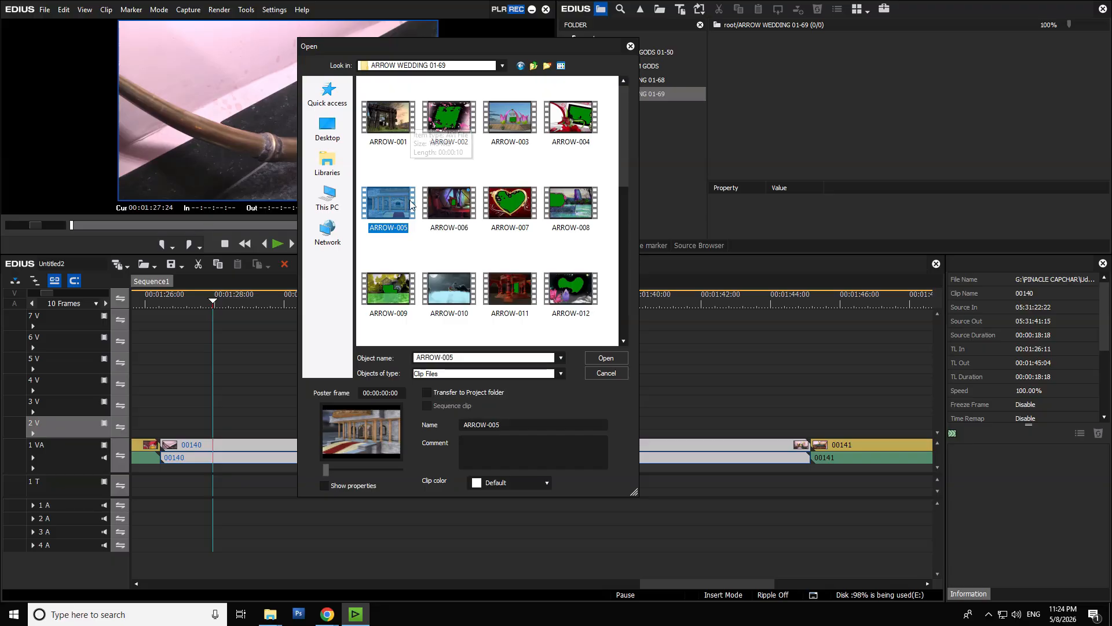
pyautogui.click(603, 358)
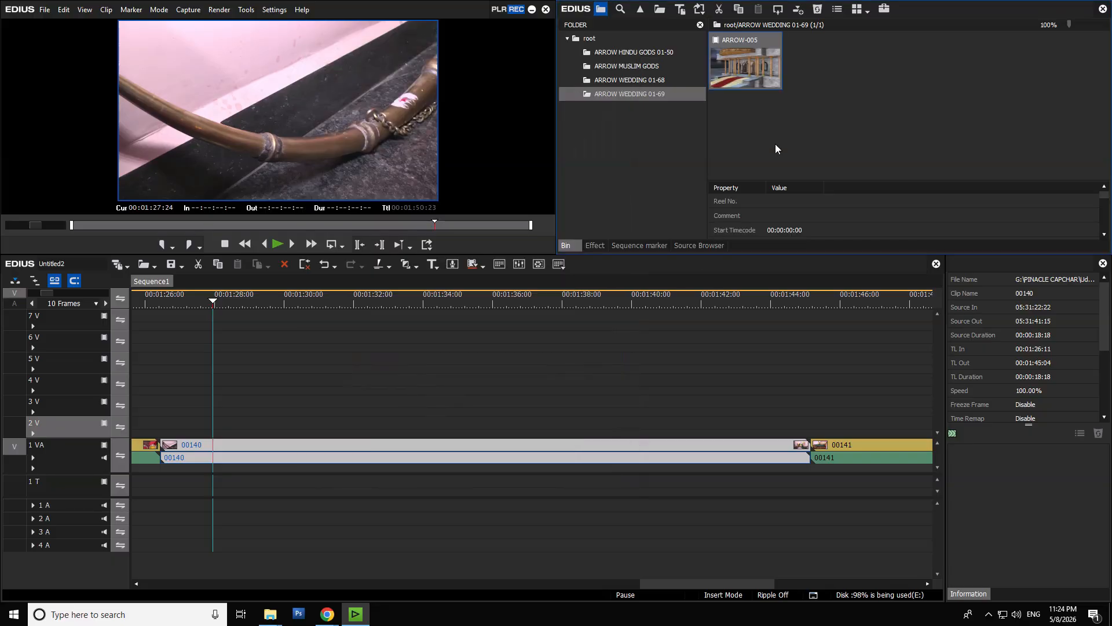
pyautogui.doubleClick(802, 120)
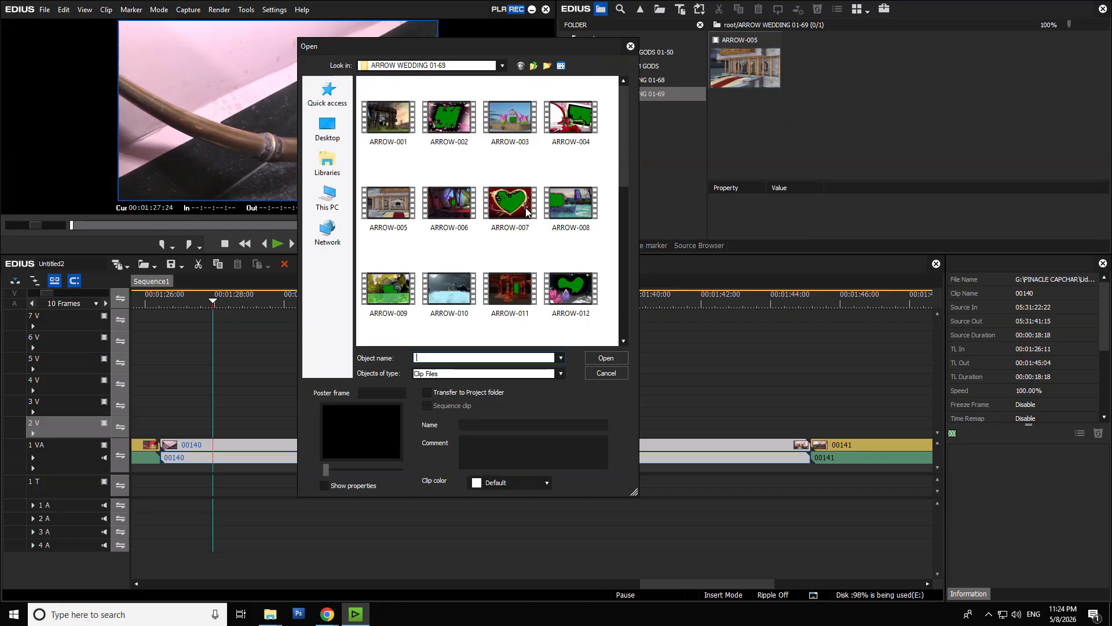
pyautogui.doubleClick(454, 204)
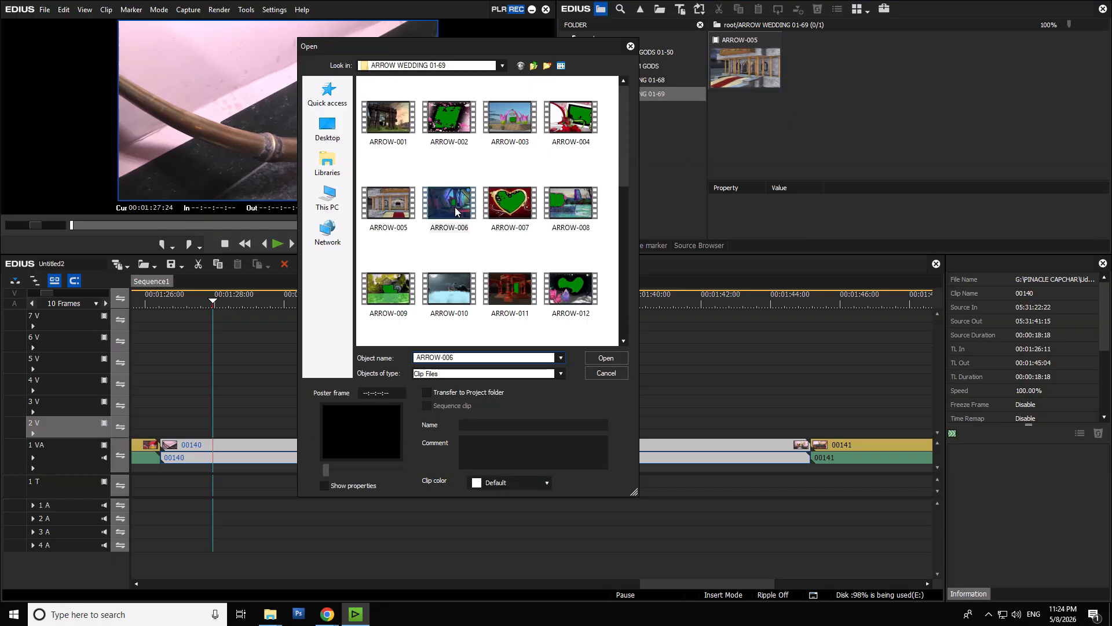
pyautogui.doubleClick(856, 146)
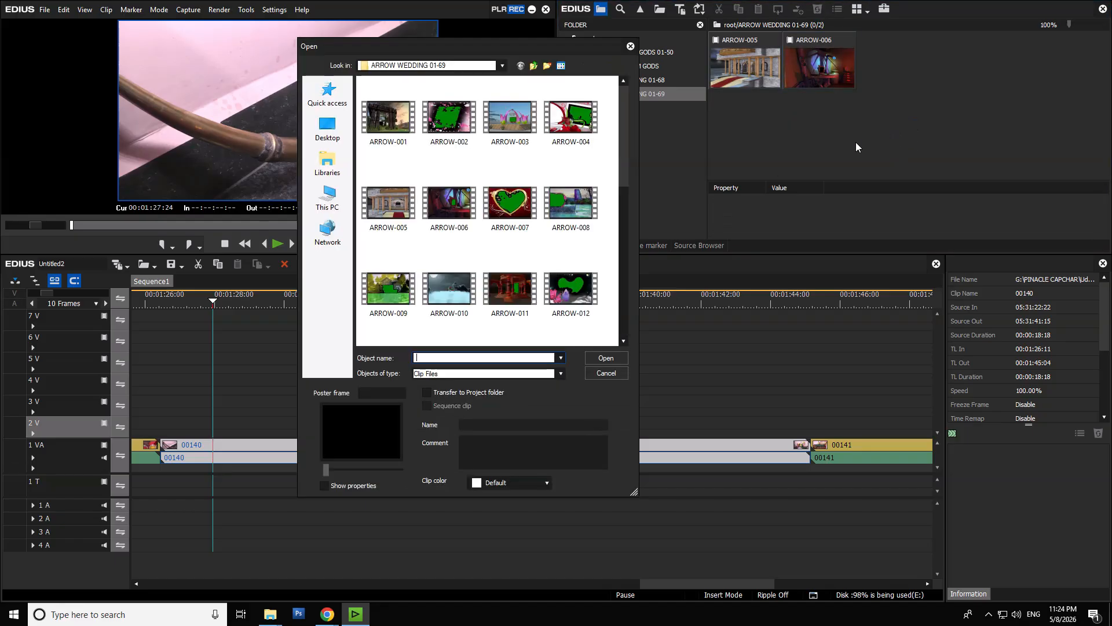
pyautogui.doubleClick(580, 199)
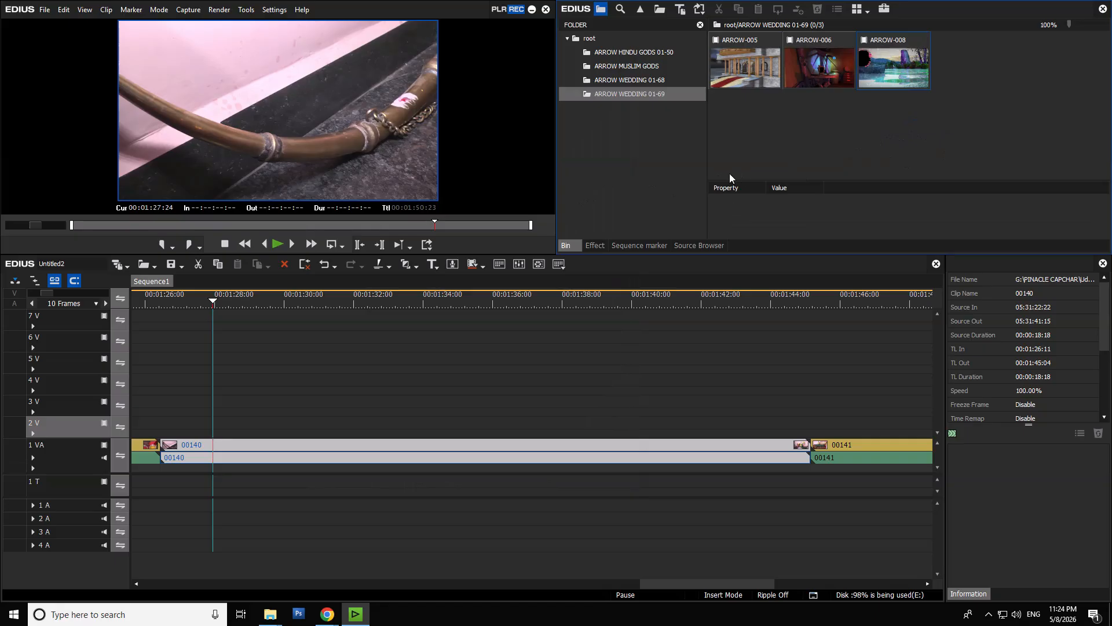
# - Import the ARROW WEDDING 01-69 effect preset file from ARROW TPD_OK into the Keyers effect folder
pyautogui.click(595, 245)
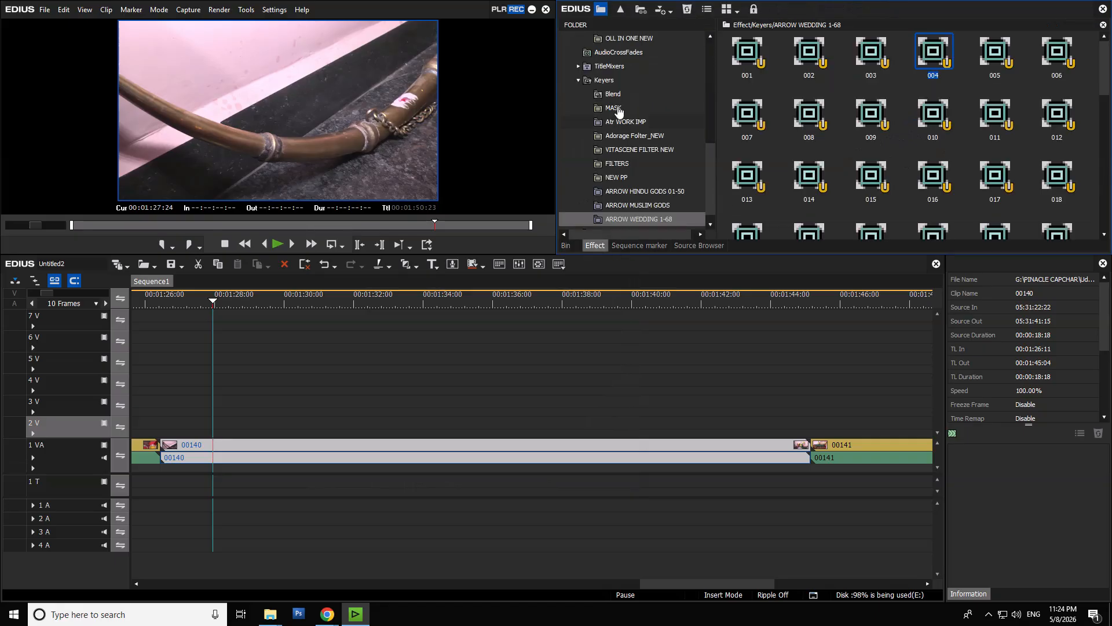
pyautogui.click(572, 246)
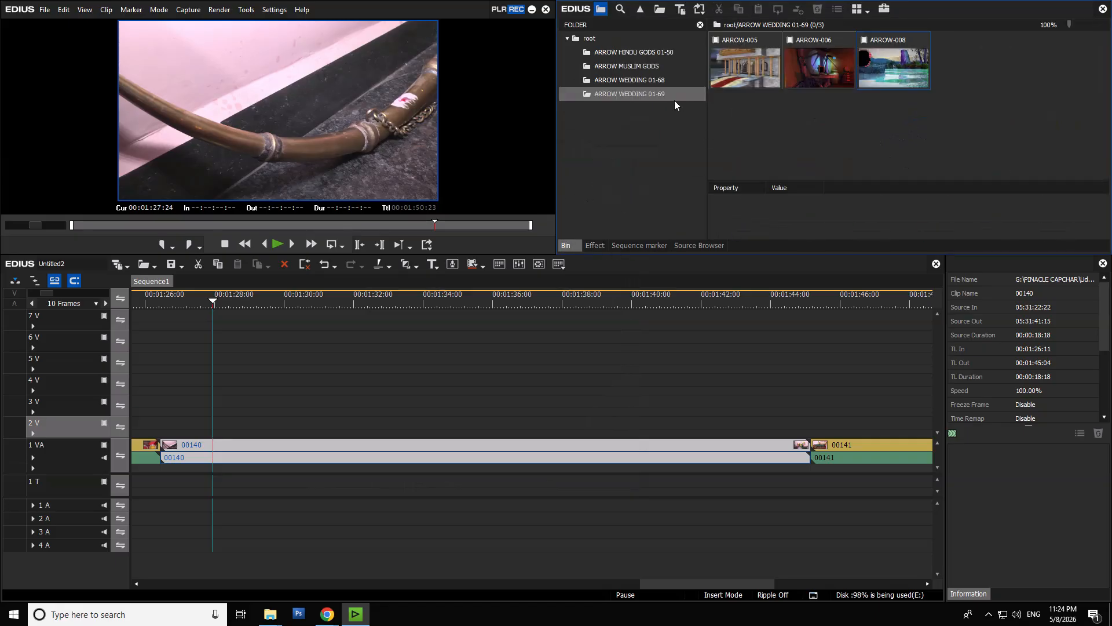
pyautogui.click(594, 245)
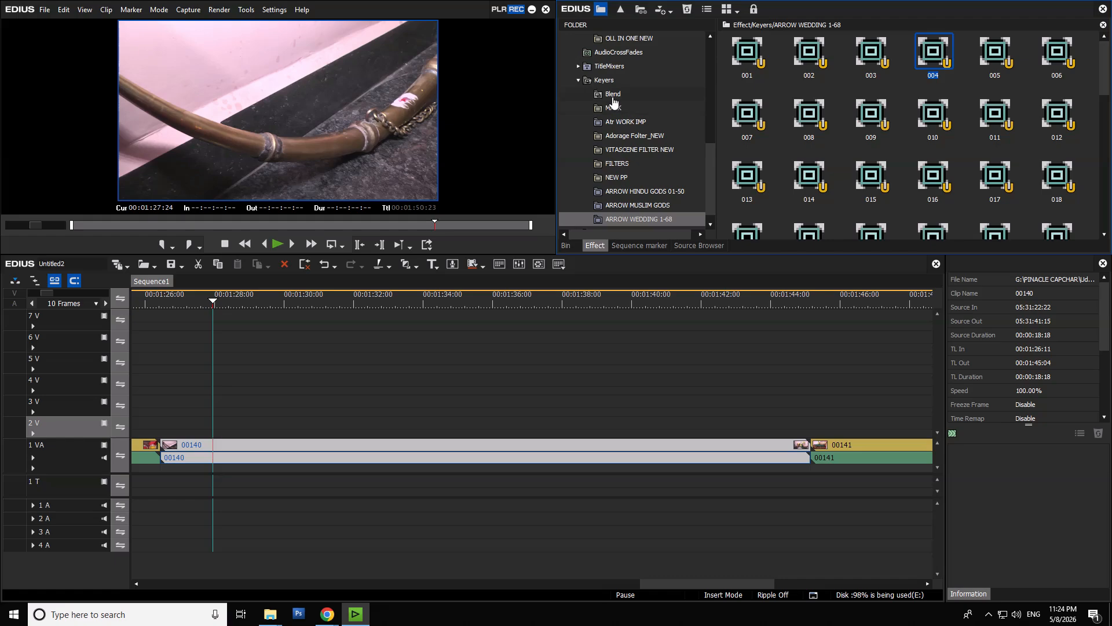
pyautogui.click(604, 82)
pyautogui.rightClick(604, 82)
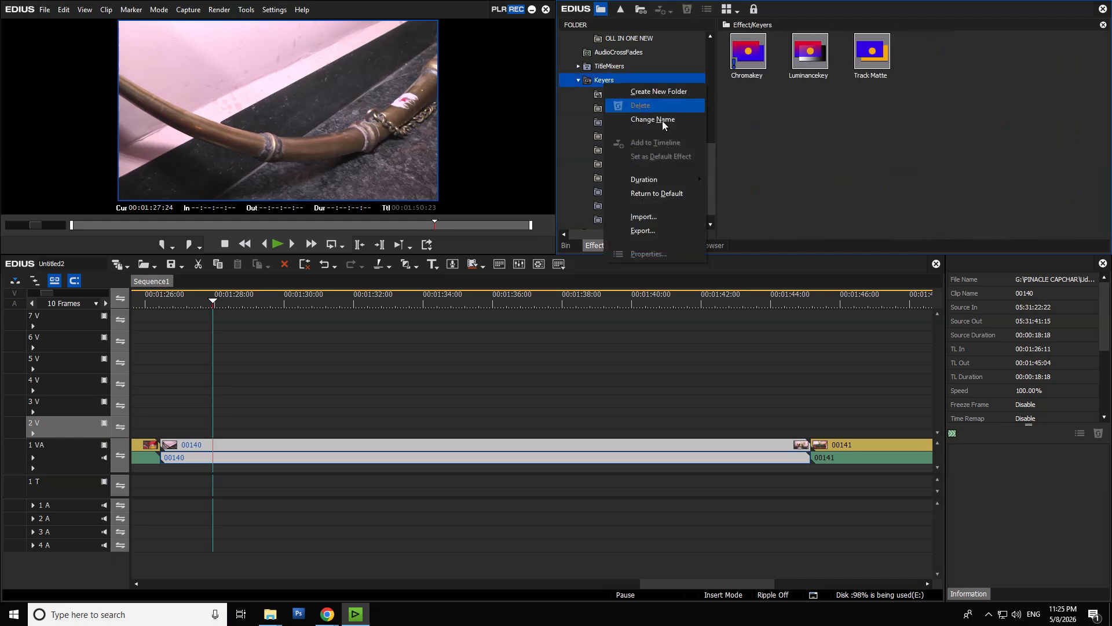
pyautogui.click(660, 224)
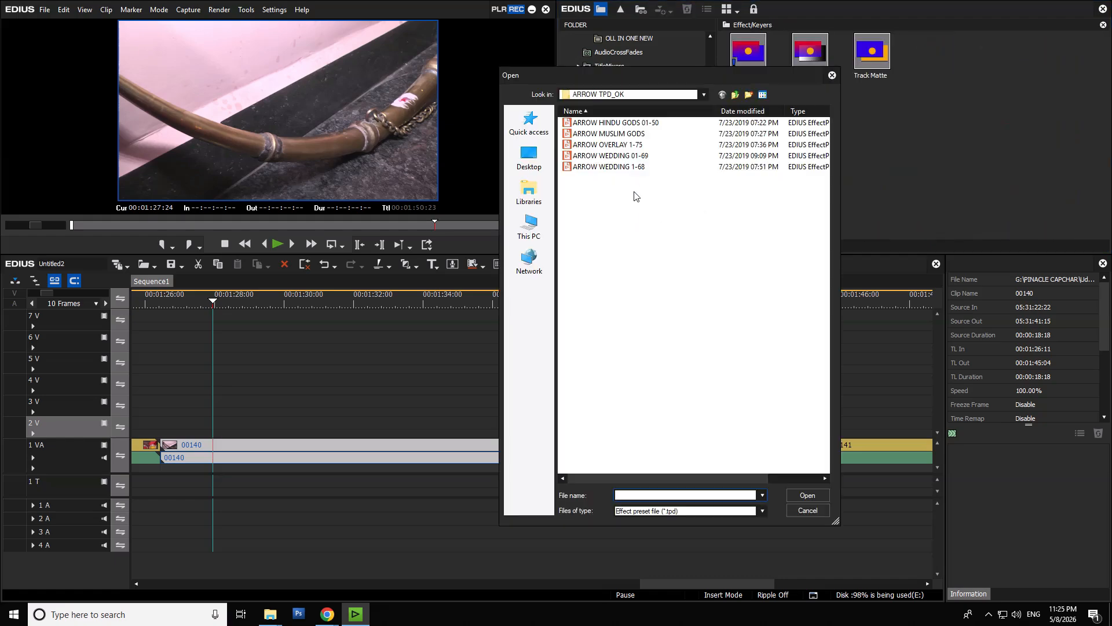
pyautogui.doubleClick(638, 155)
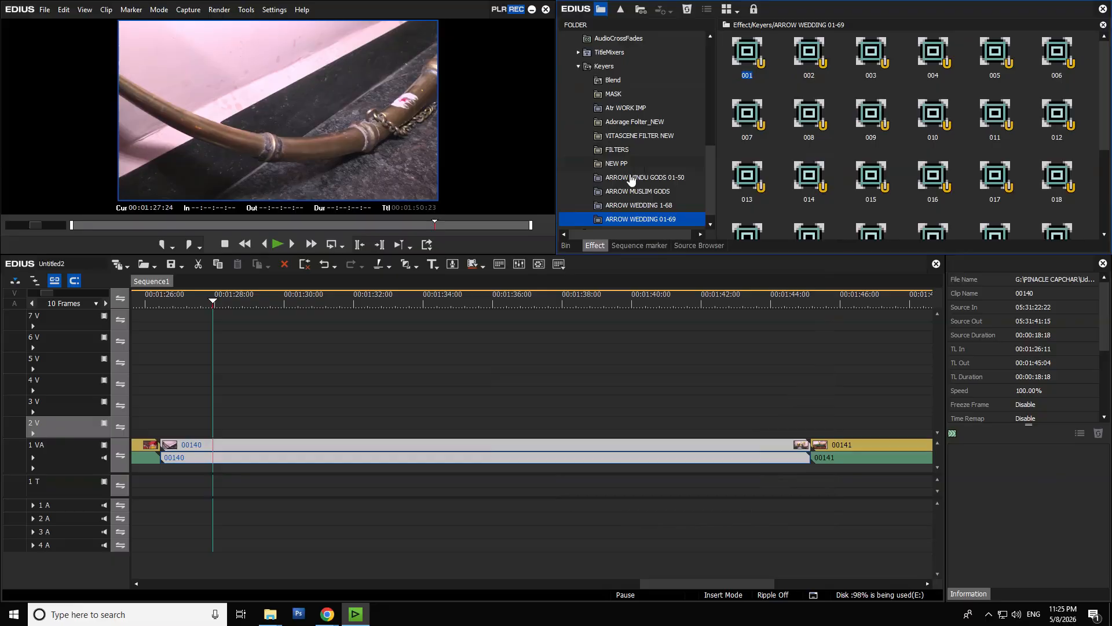
# - Place ARROW-005 on track 2 V at the start of clip 00140 and split 00140 where ARROW-005 ends, at 00:01:36:11
pyautogui.click(570, 245)
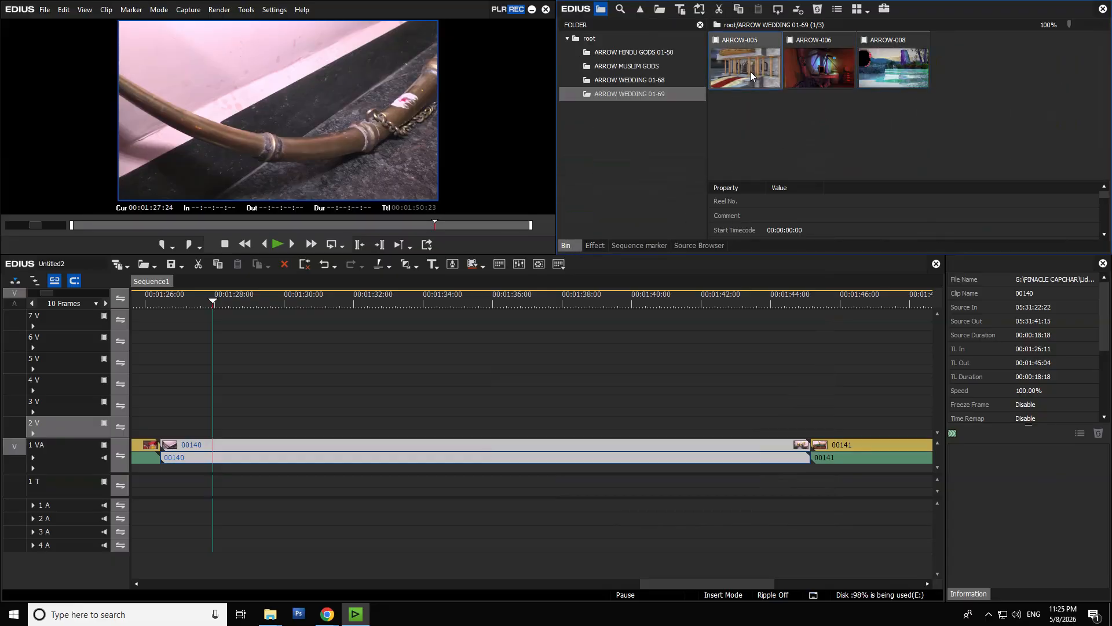
pyautogui.moveTo(749, 60); pyautogui.dragTo(165, 434)
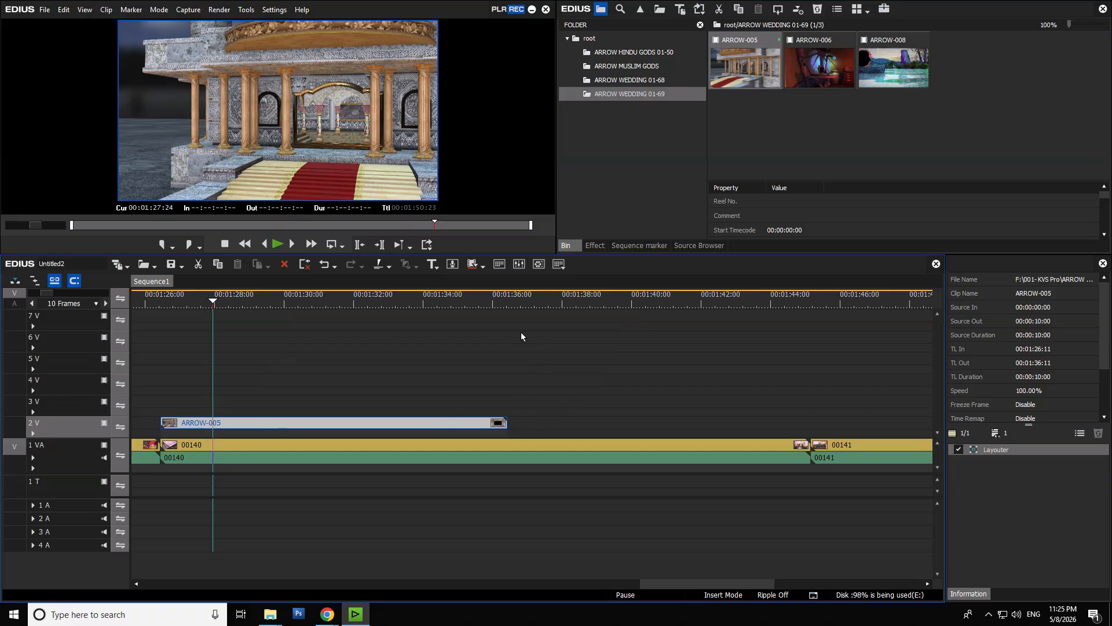
pyautogui.moveTo(499, 302); pyautogui.dragTo(512, 307)
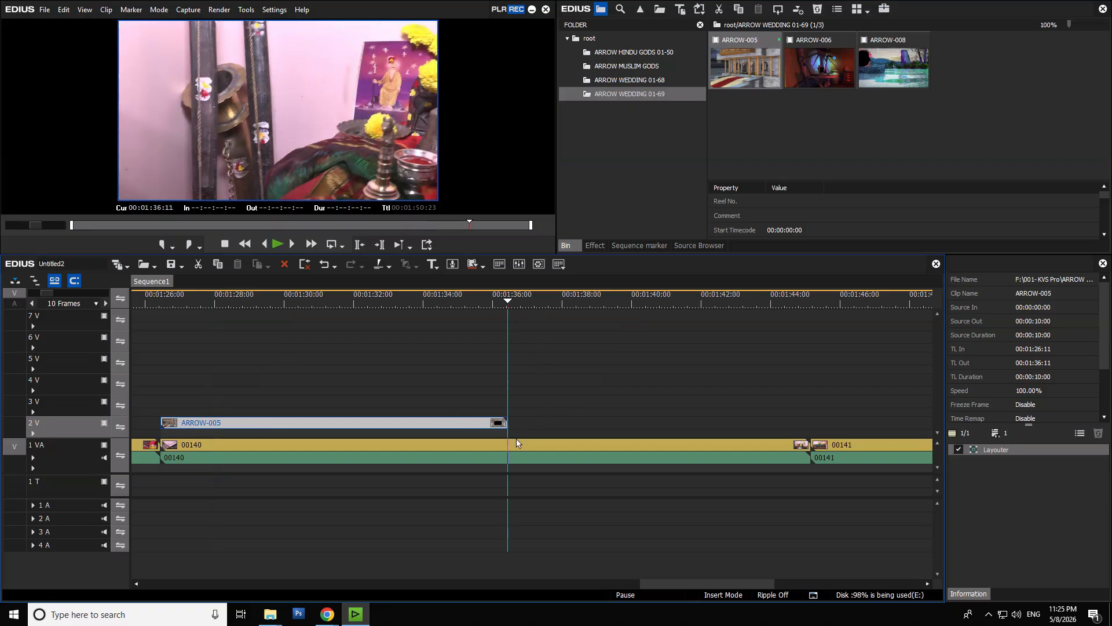
pyautogui.click(520, 455)
pyautogui.press('c')
# - With the playhead at 00:01:33:02, apply keyer preset 005 from ARROW WEDDING 01-69 to the first part of clip 00140
pyautogui.click(391, 301)
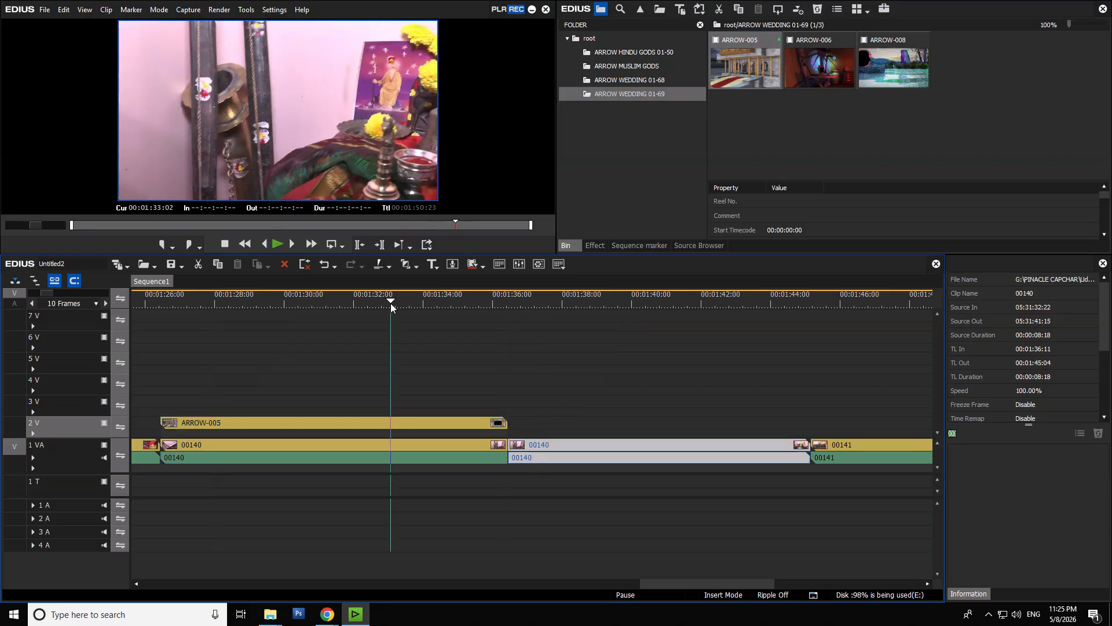
pyautogui.click(406, 444)
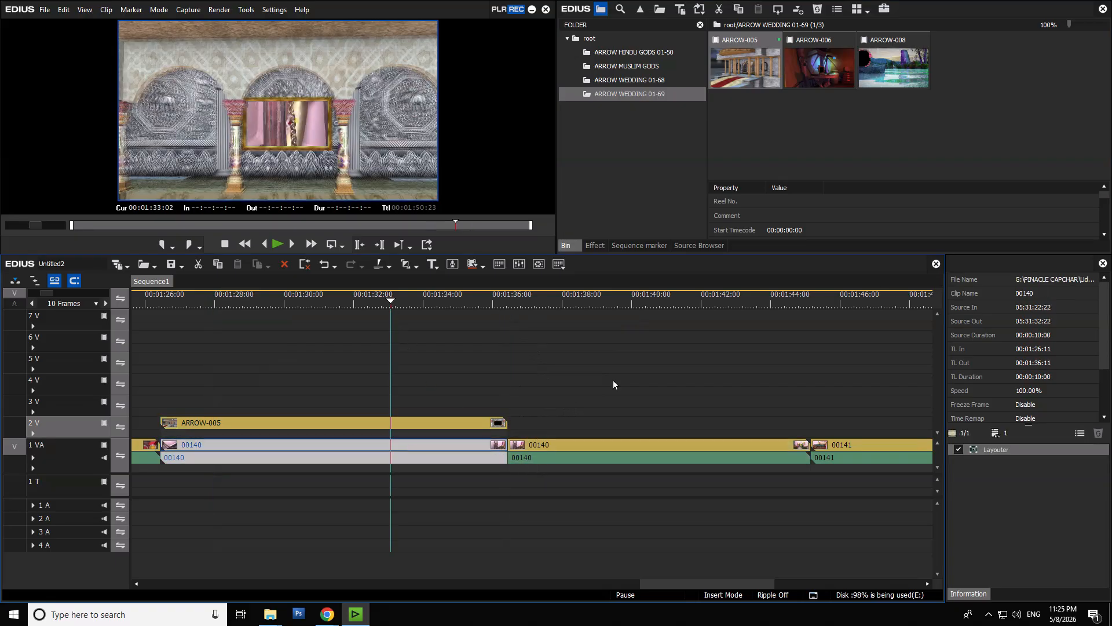
pyautogui.click(596, 245)
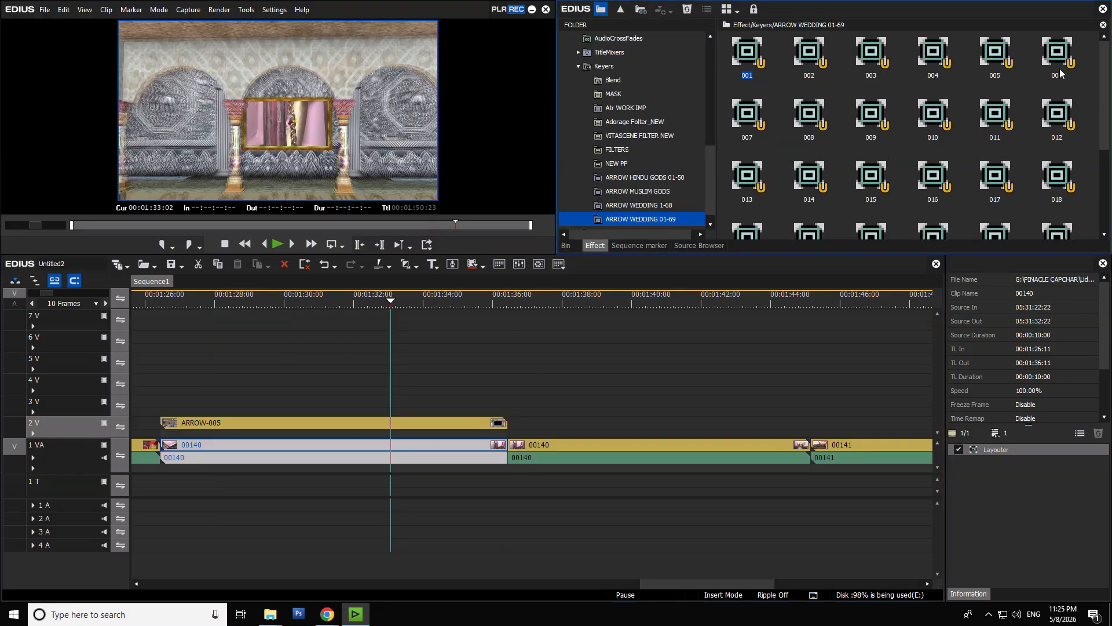
pyautogui.moveTo(1006, 64); pyautogui.dragTo(463, 449)
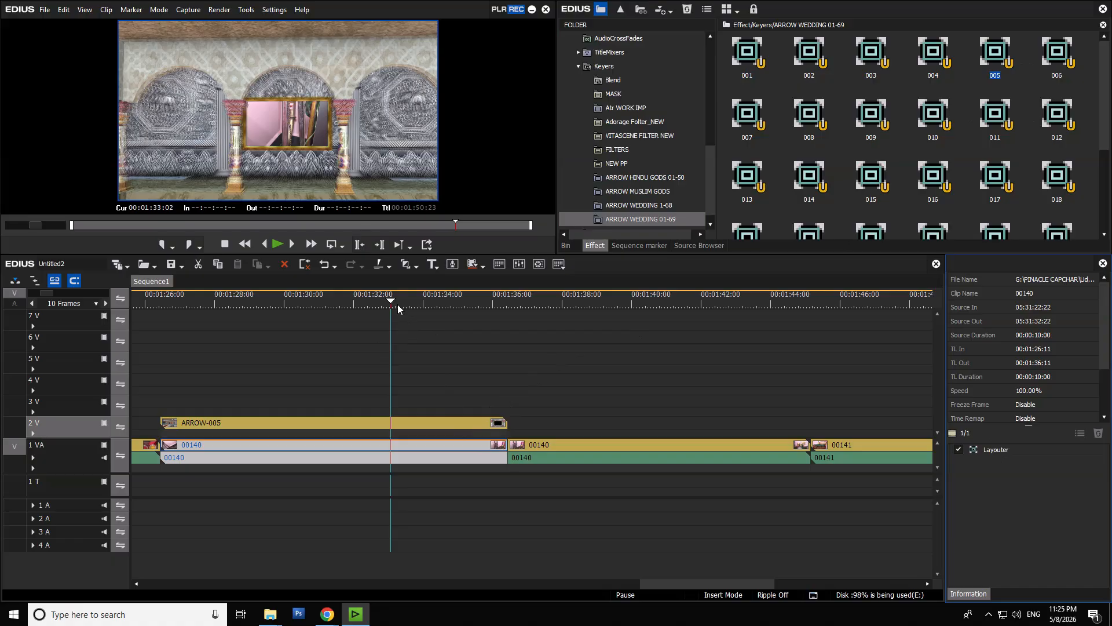
# - Play the ARROW-005 frame composite full screen from its start, then return to the bin and the whole sequence
pyautogui.moveTo(398, 309); pyautogui.dragTo(164, 355)
pyautogui.press('space')
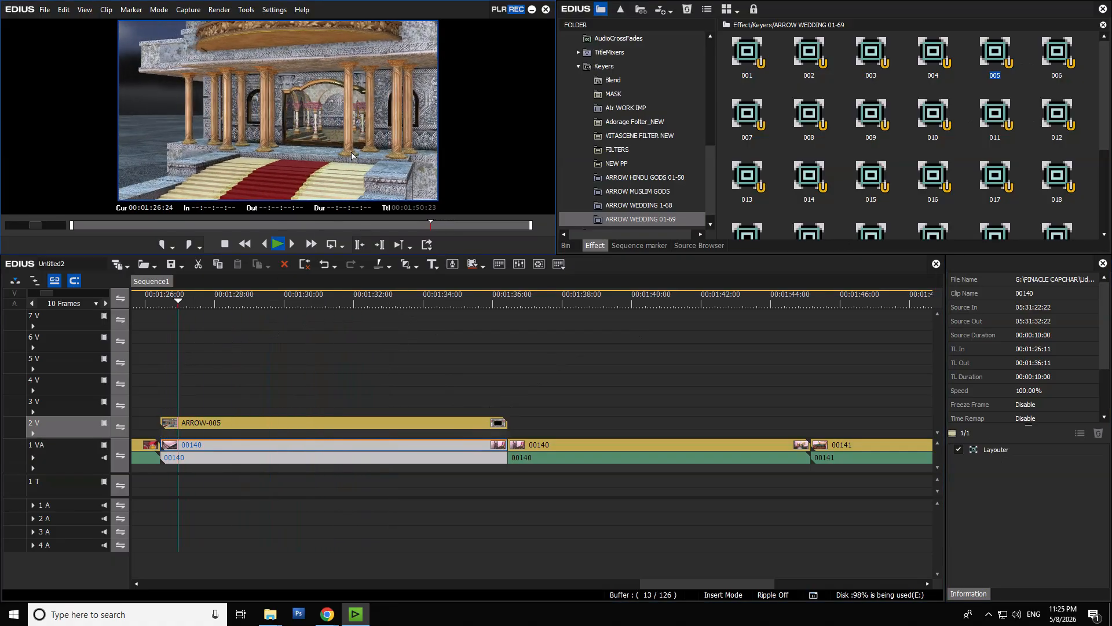
pyautogui.doubleClick(352, 153)
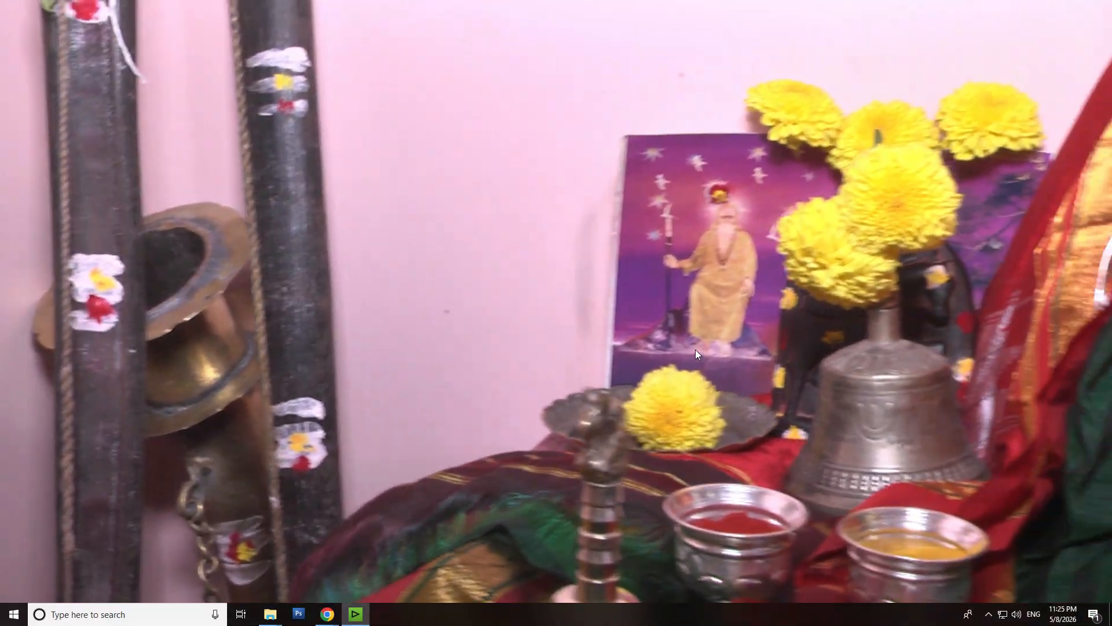
pyautogui.press('Escape')
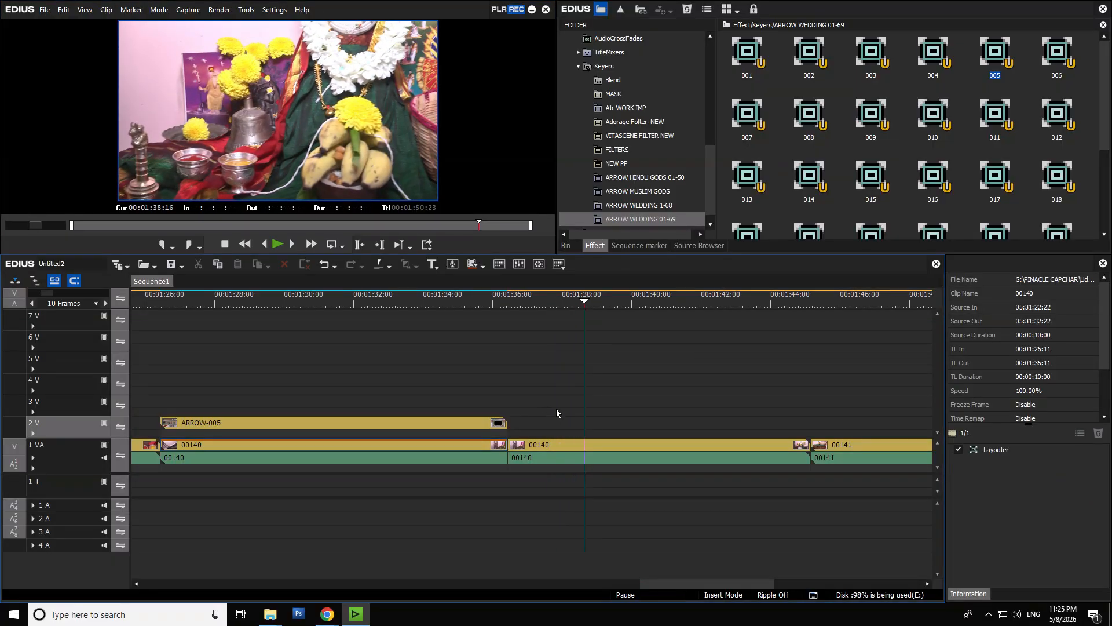
pyautogui.hotkey('ctrl', '0')
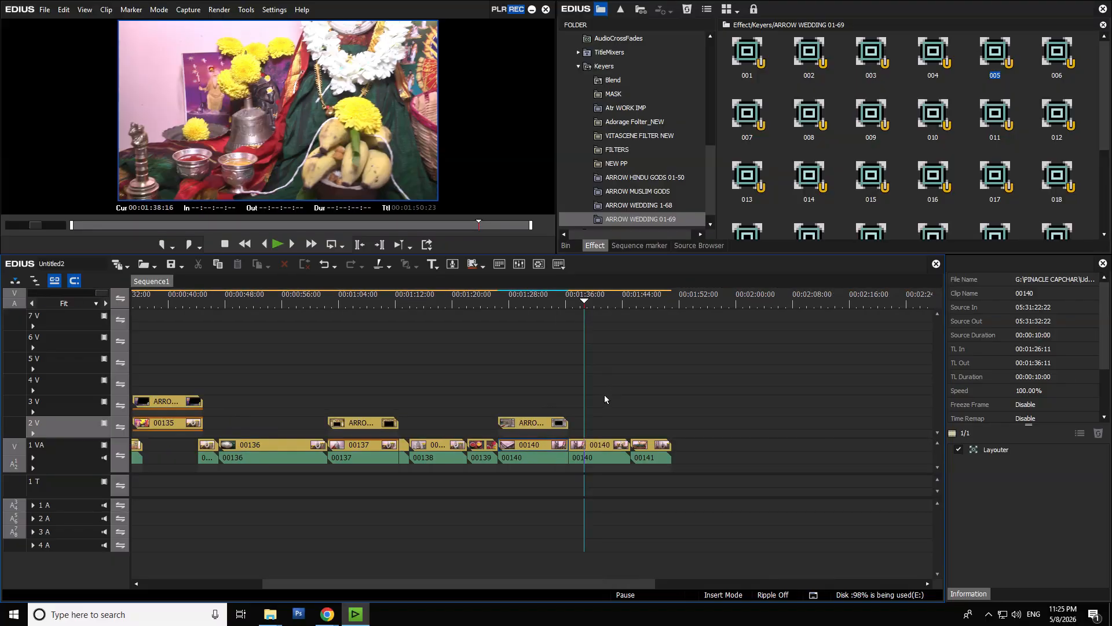
pyautogui.click(565, 245)
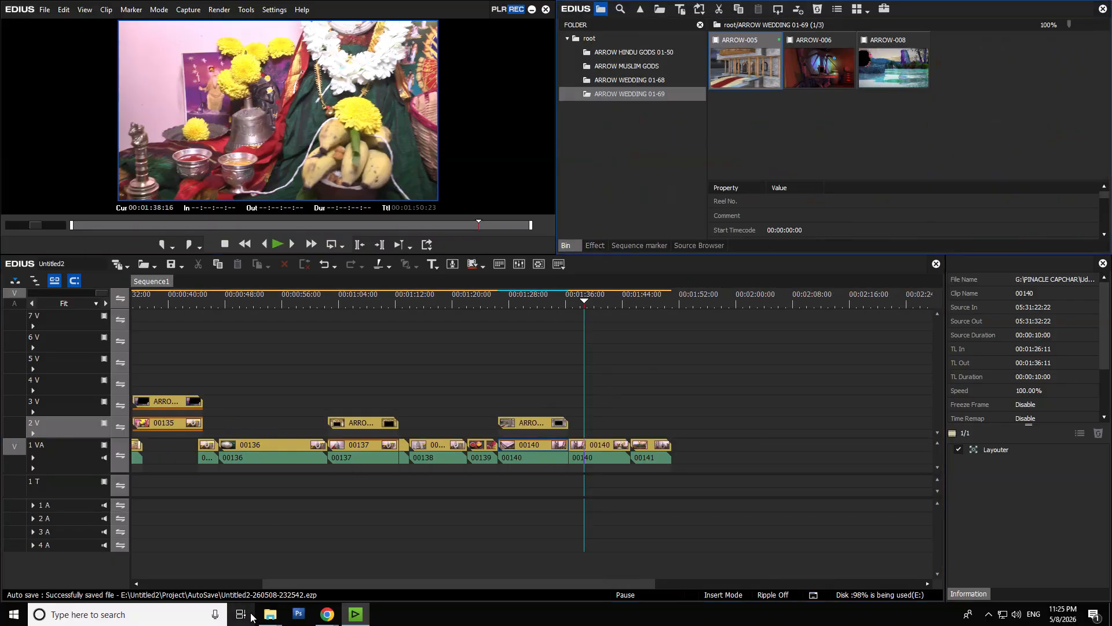
# - Switch to File Explorer and go through the ARROW folders in 001- KVS Pro, from ARROW MASK V2-25 to ARROW WEDDING 01-69
pyautogui.moveTo(274, 621)
pyautogui.click(233, 589)
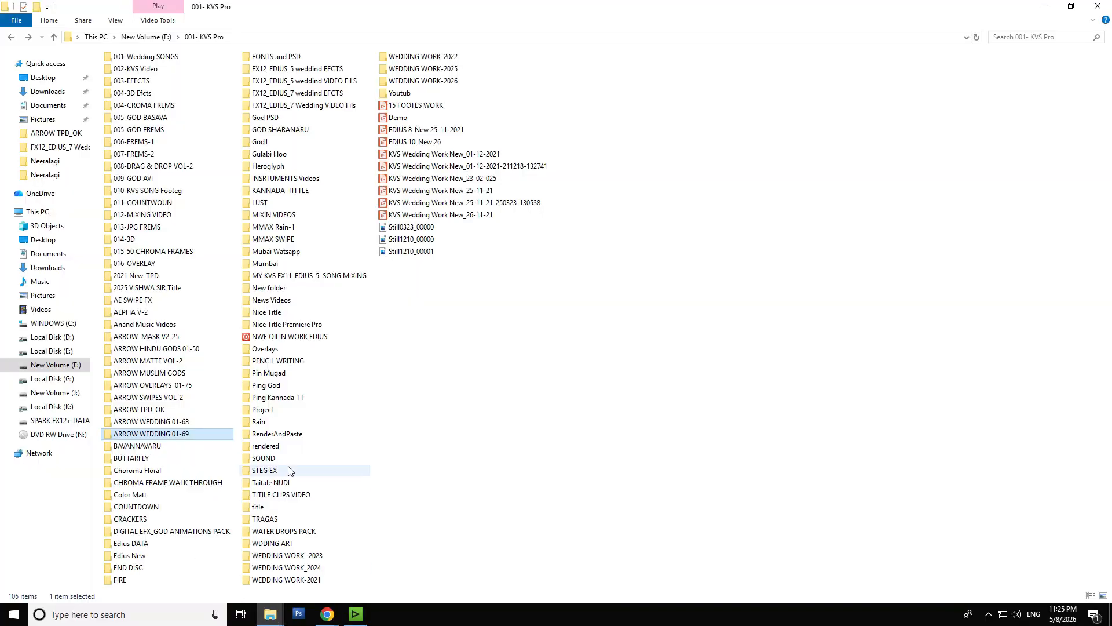
pyautogui.click(191, 348)
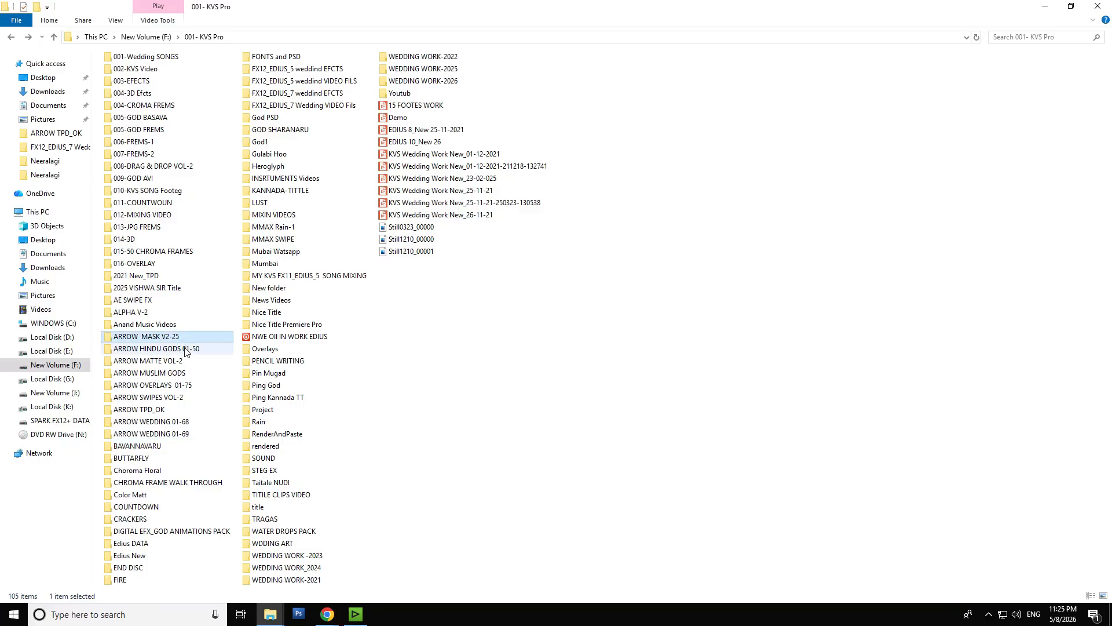
pyautogui.click(175, 361)
pyautogui.click(176, 372)
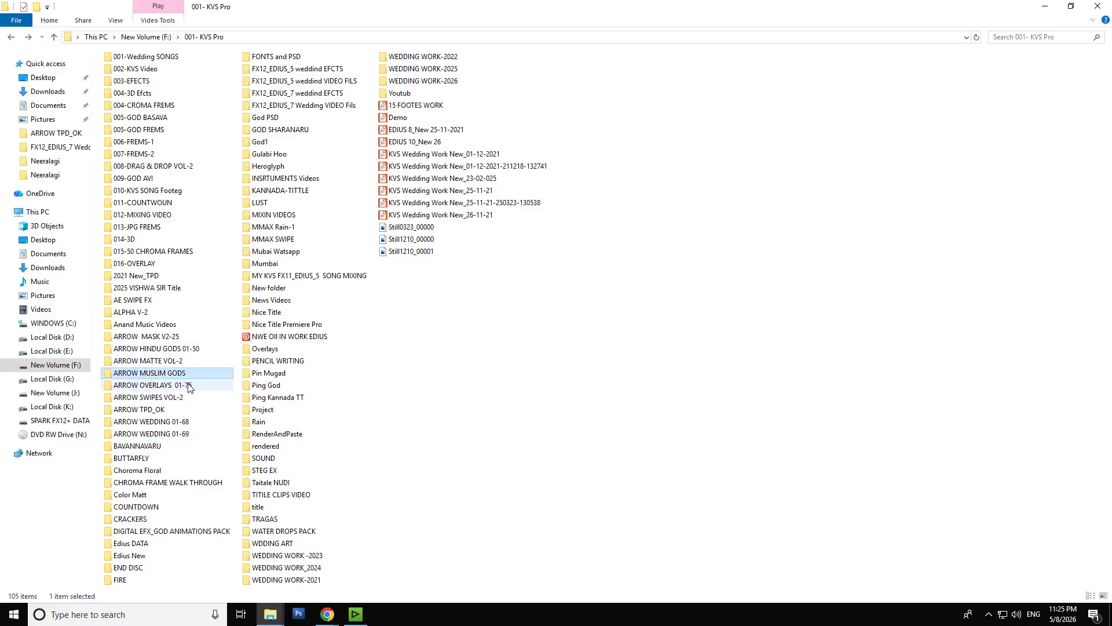
pyautogui.click(186, 384)
pyautogui.click(178, 398)
pyautogui.click(169, 411)
pyautogui.click(173, 422)
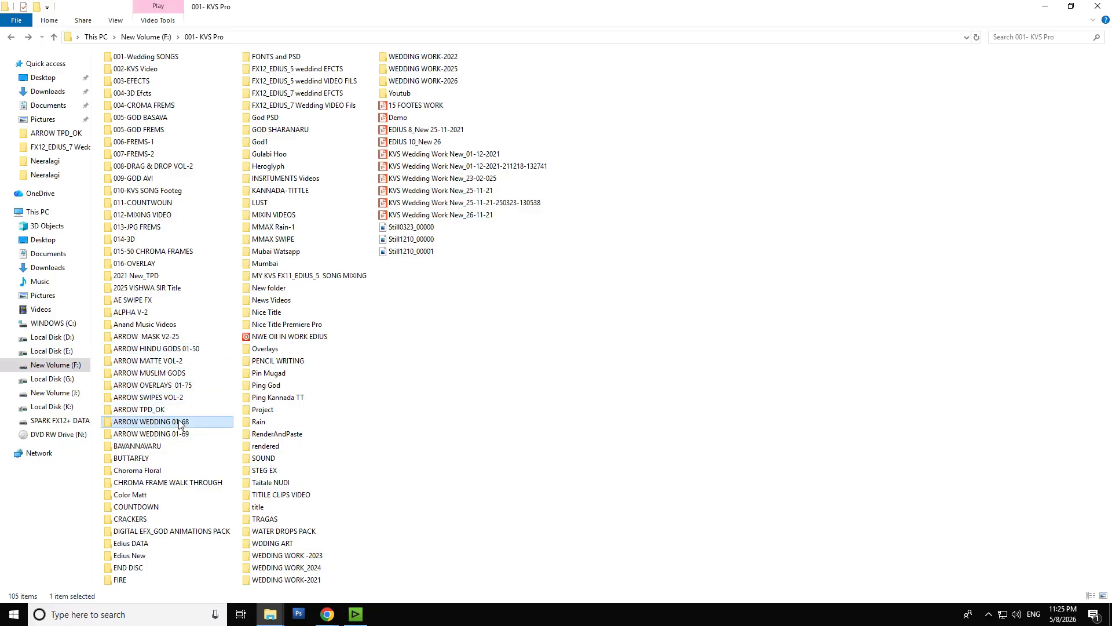
pyautogui.click(184, 435)
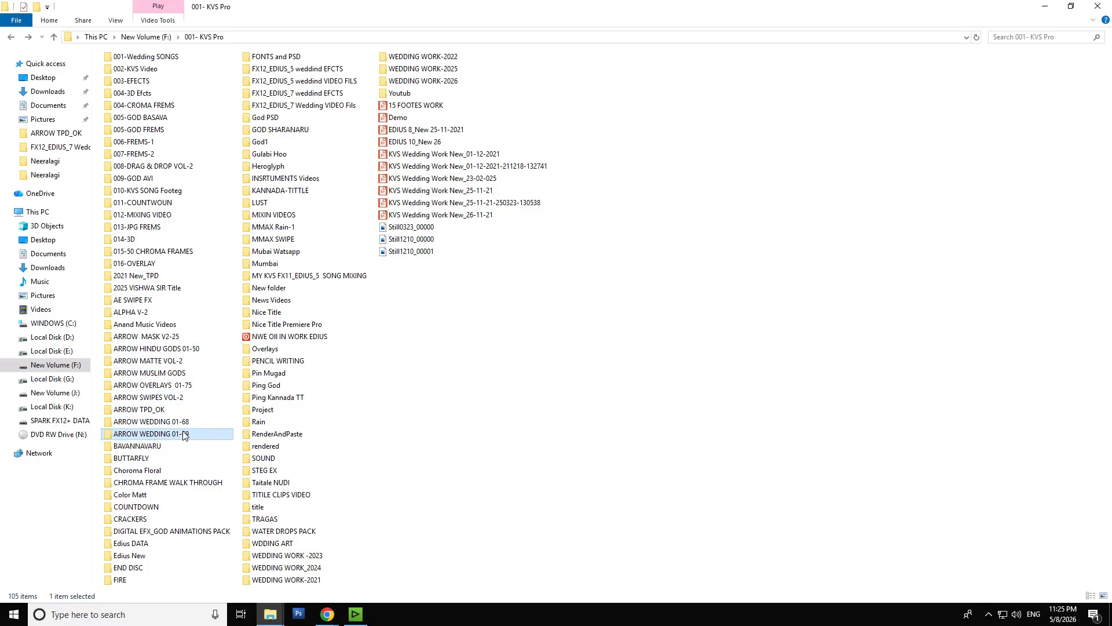
# - Check the combined size of the folders from ARROW HINDU GODS 01-50 through ARROW WEDDING 01-69 in their properties
pyautogui.click(179, 349)
pyautogui.keyDown('shift'); pyautogui.click(173, 434); pyautogui.keyUp('shift')
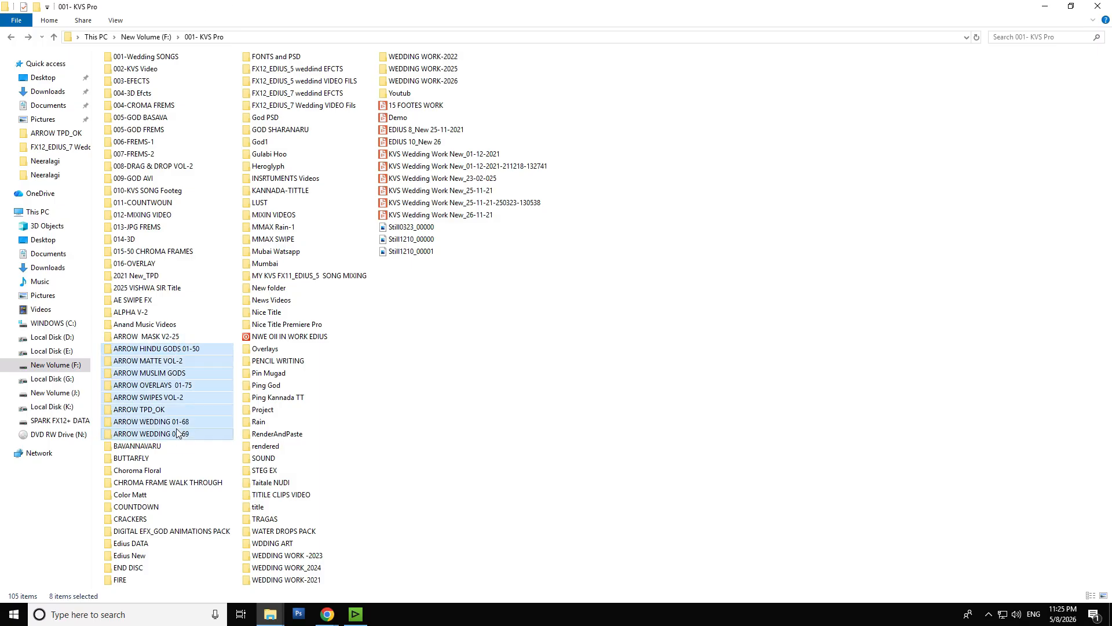
pyautogui.rightClick(177, 435)
pyautogui.click(206, 418)
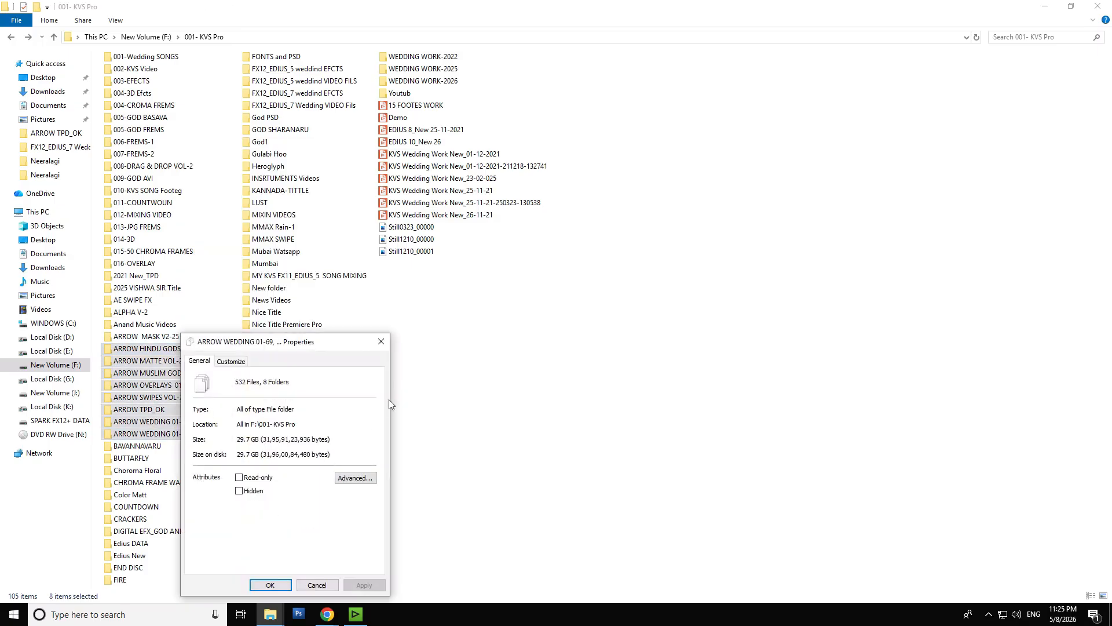
pyautogui.click(380, 342)
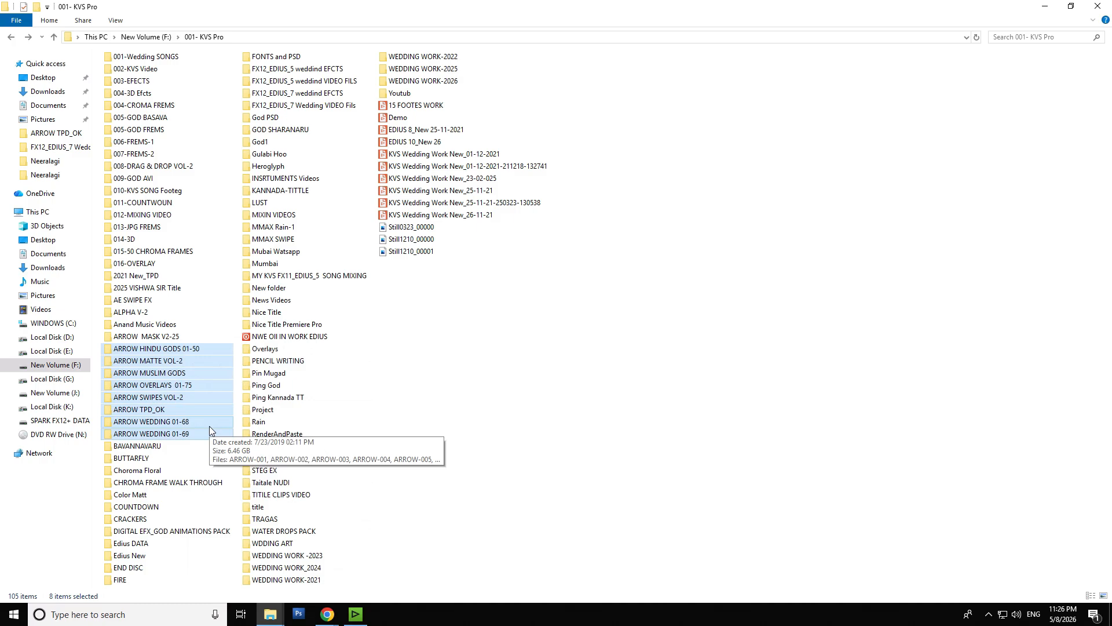
# - Look through the contents of the ARROW TPD_OK, ARROW MATTE VOL-2 and ARROW HINDU GODS 01-50 folders
pyautogui.doubleClick(164, 411)
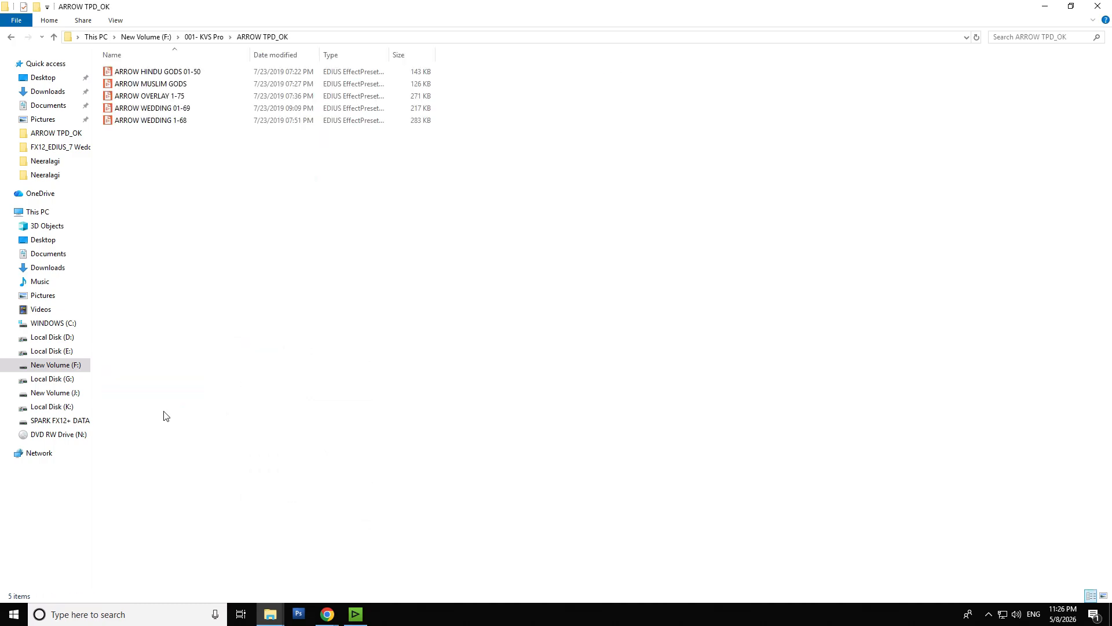
pyautogui.press('BackSpace')
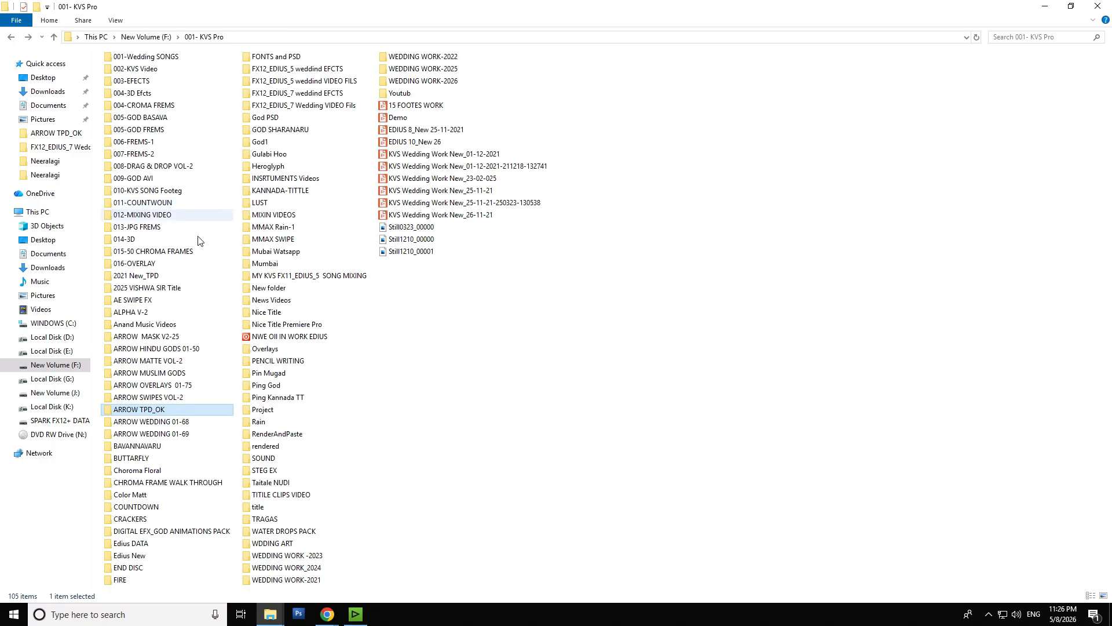
pyautogui.doubleClick(177, 365)
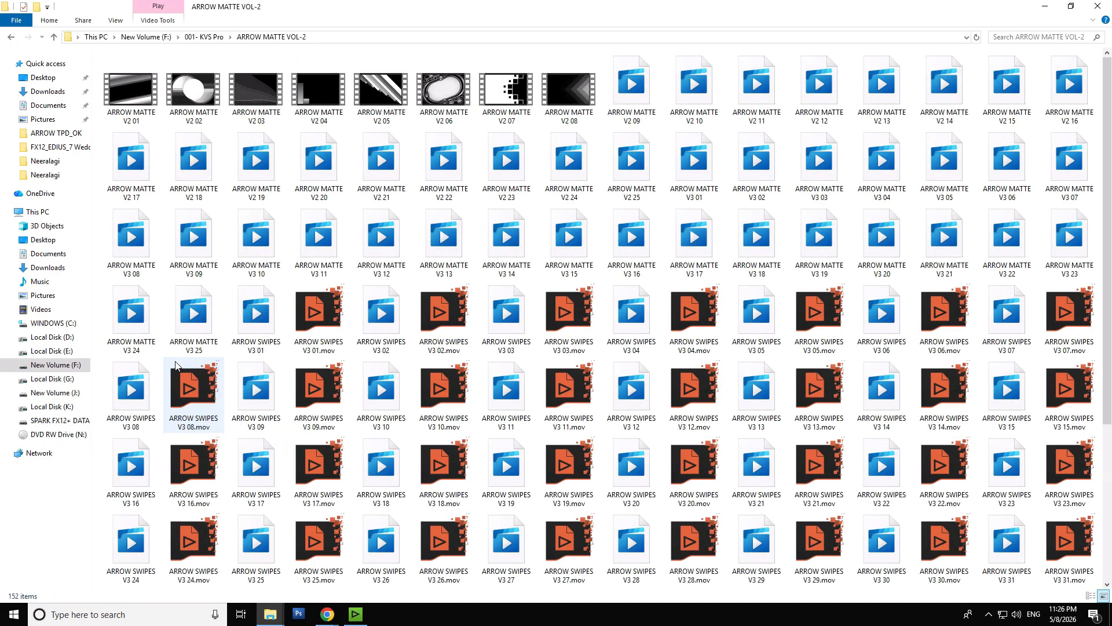
pyautogui.press('BackSpace')
pyautogui.doubleClick(192, 351)
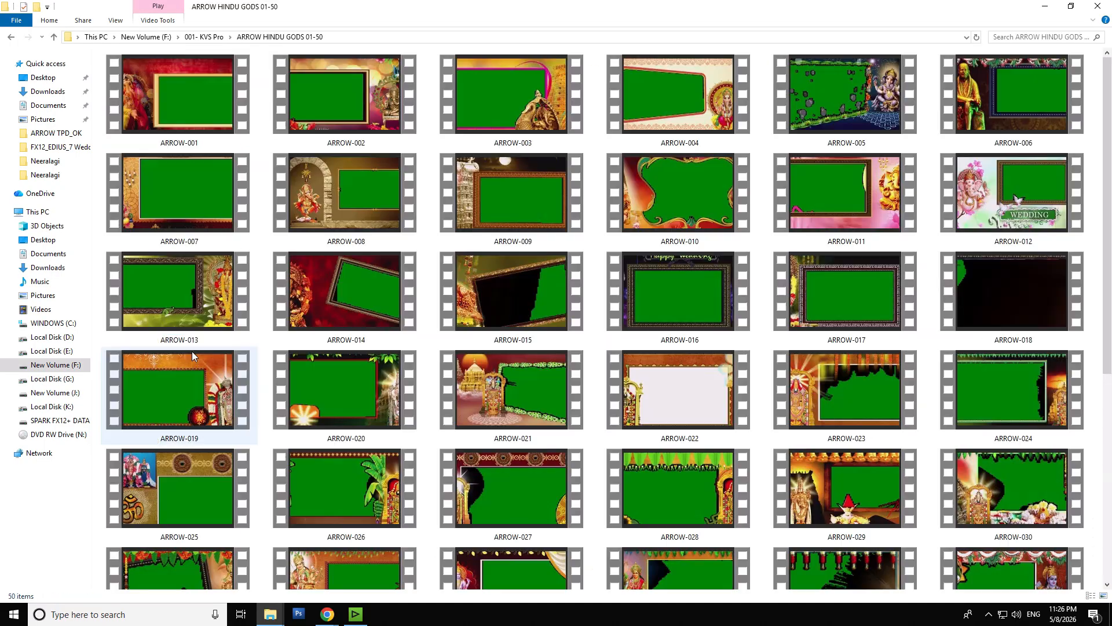
pyautogui.scroll(-5, 479, 372)
pyautogui.scroll(5, 484, 371)
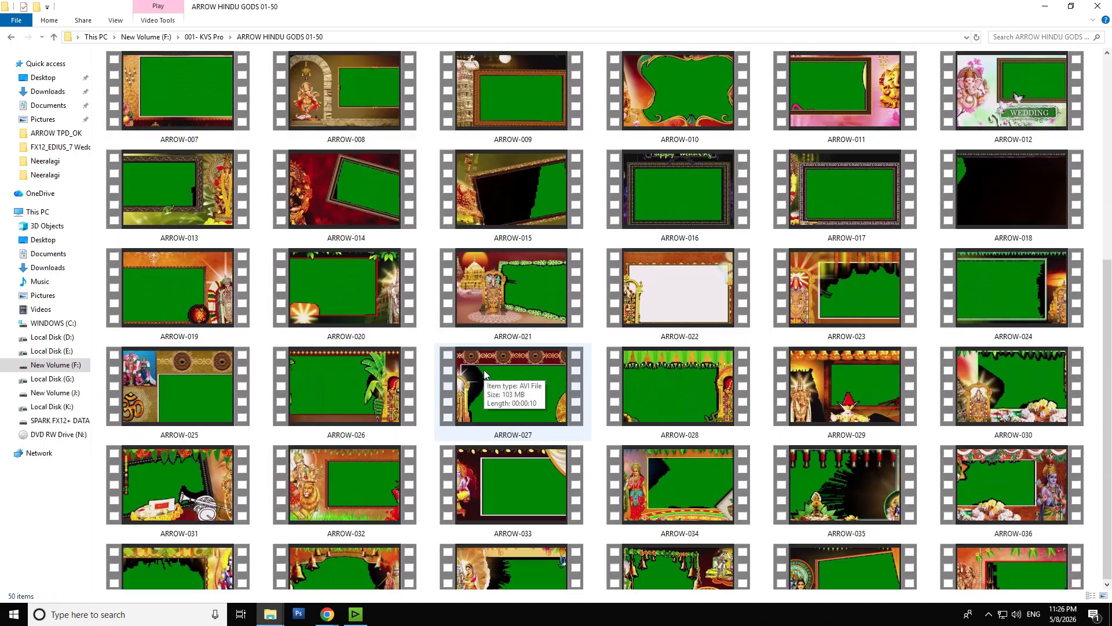
pyautogui.click(11, 37)
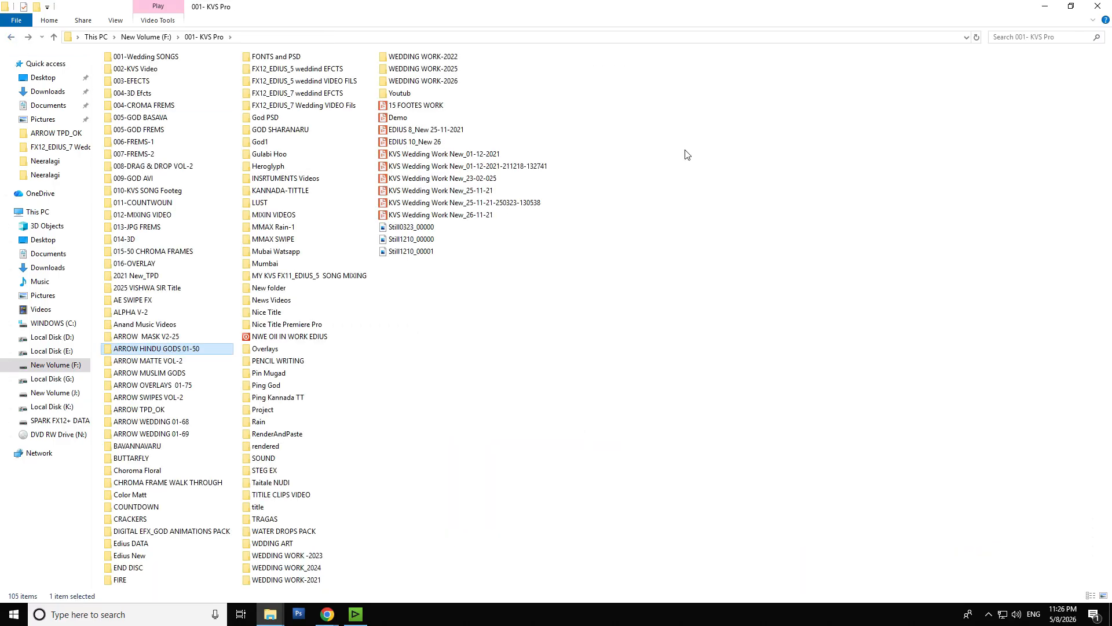
# - Switch back to EDIUS and scrub the timeline back to the framed clip 00137 at 00:01:07:04
pyautogui.click(1045, 7)
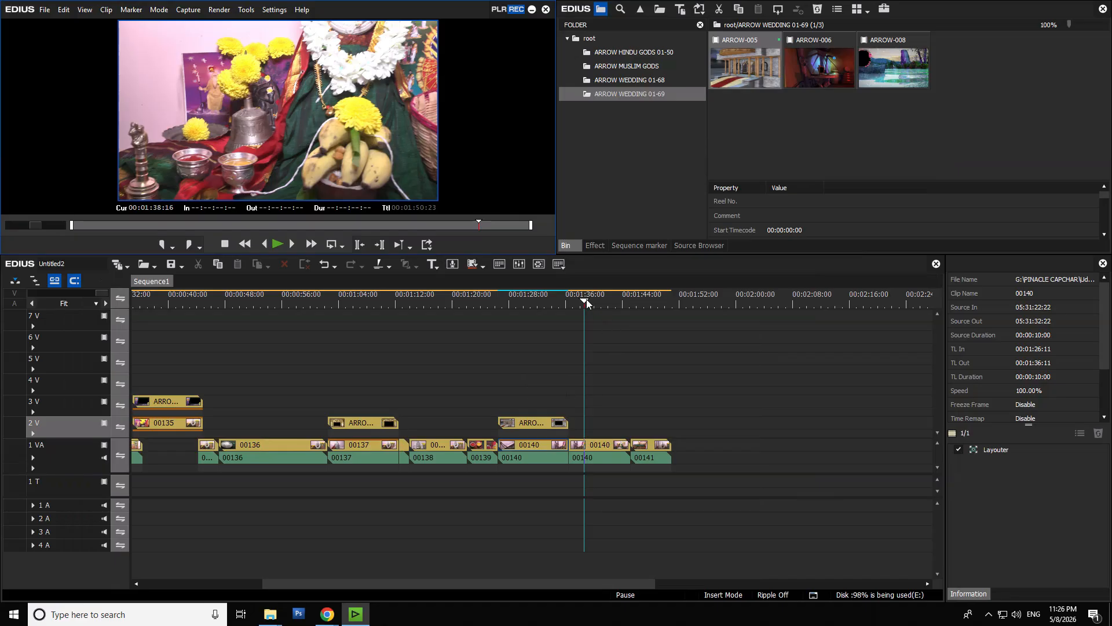
pyautogui.moveTo(584, 301); pyautogui.dragTo(607, 307)
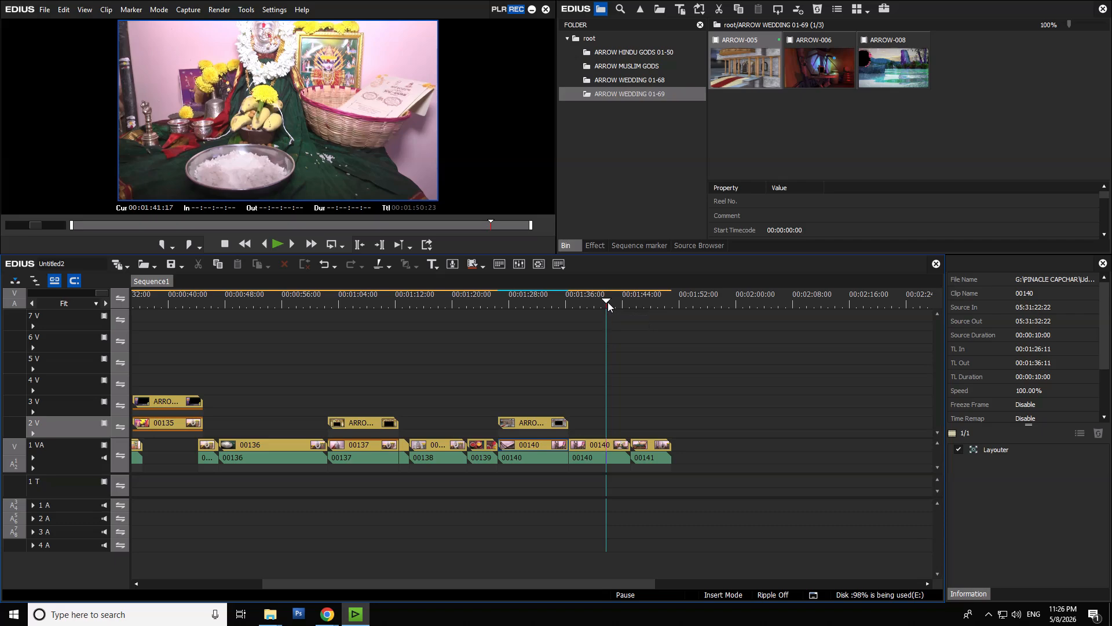
pyautogui.moveTo(607, 301); pyautogui.dragTo(362, 387)
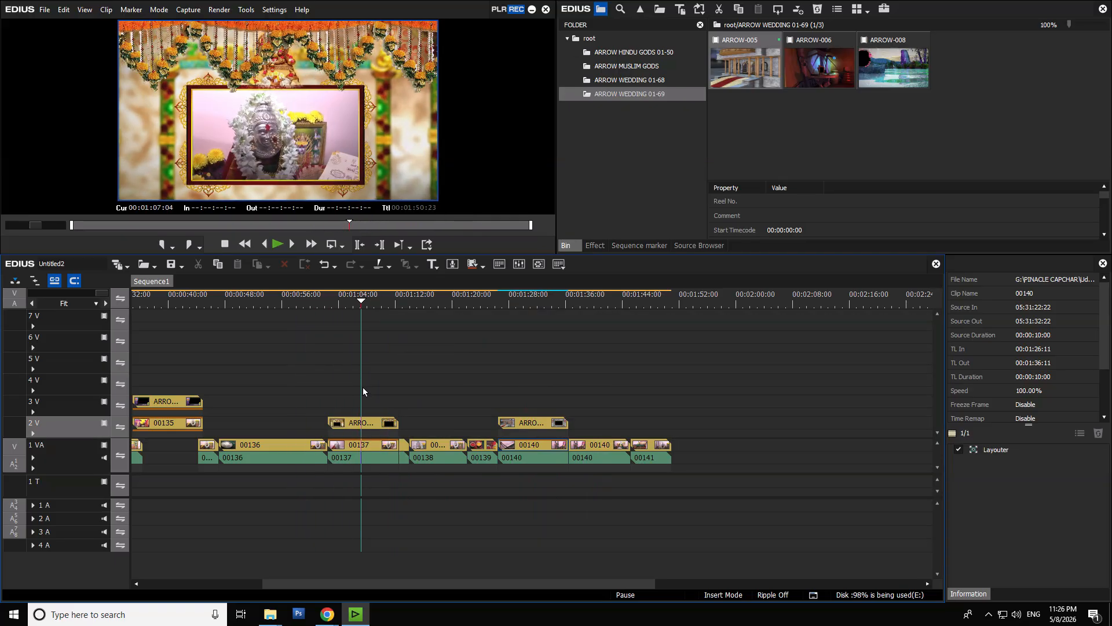